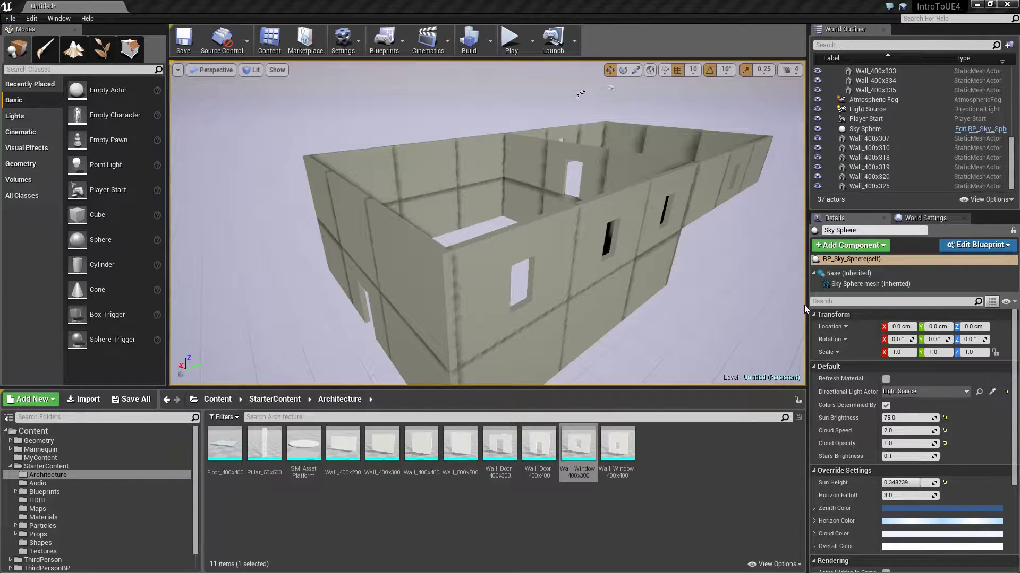
Step: Place an additive box brush on the wall dividing the two rooms, at about X -390, Y -630, Z 420 cm
right_drag(718, 223, 754, 220)
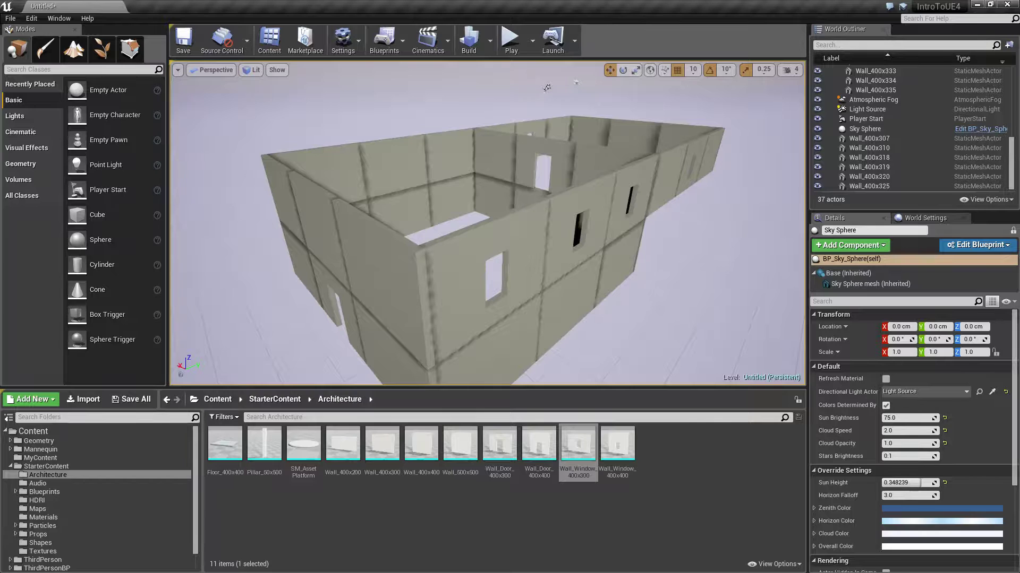
click(40, 166)
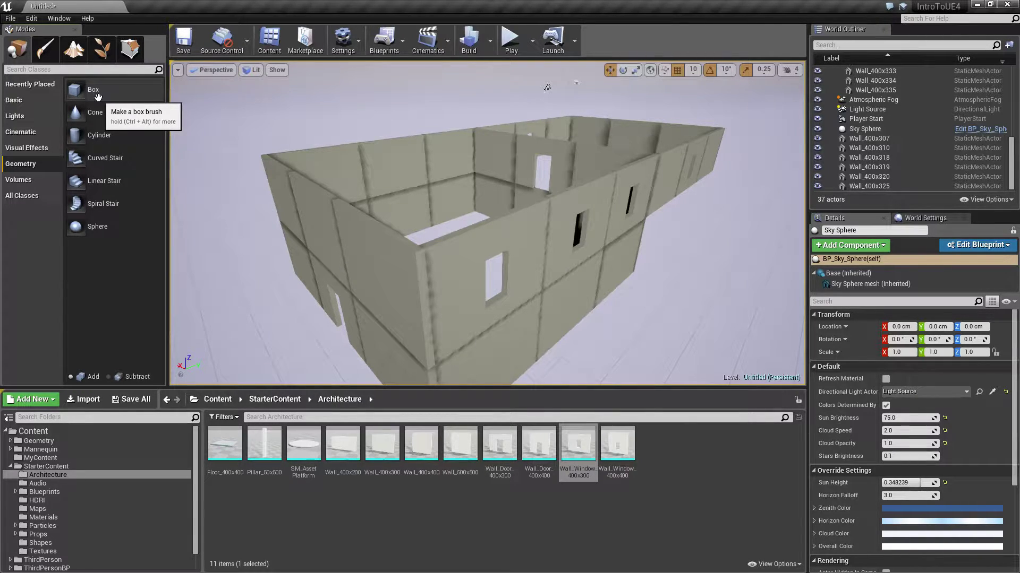
right_drag(343, 232, 348, 195)
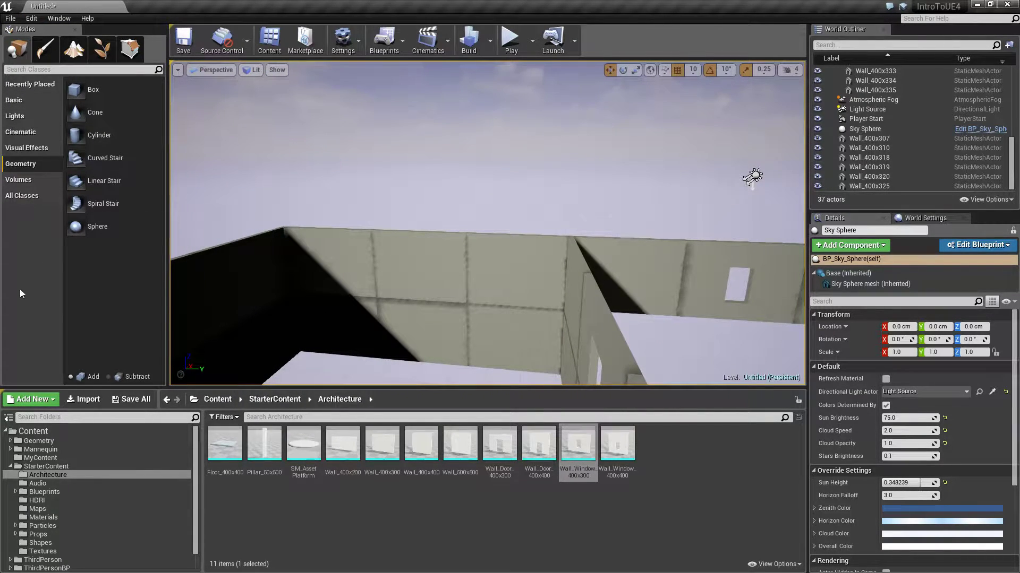
click(29, 84)
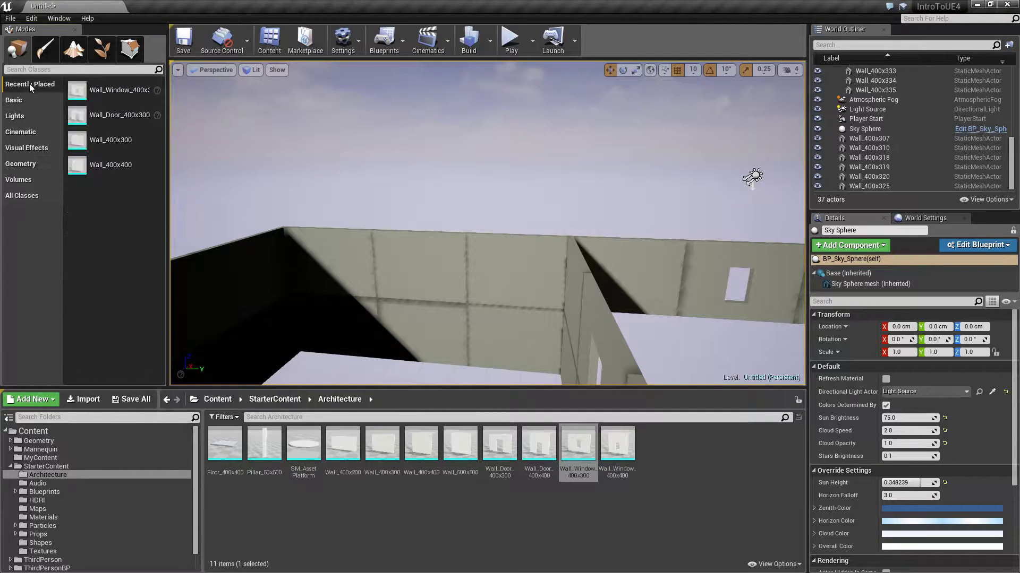
click(22, 165)
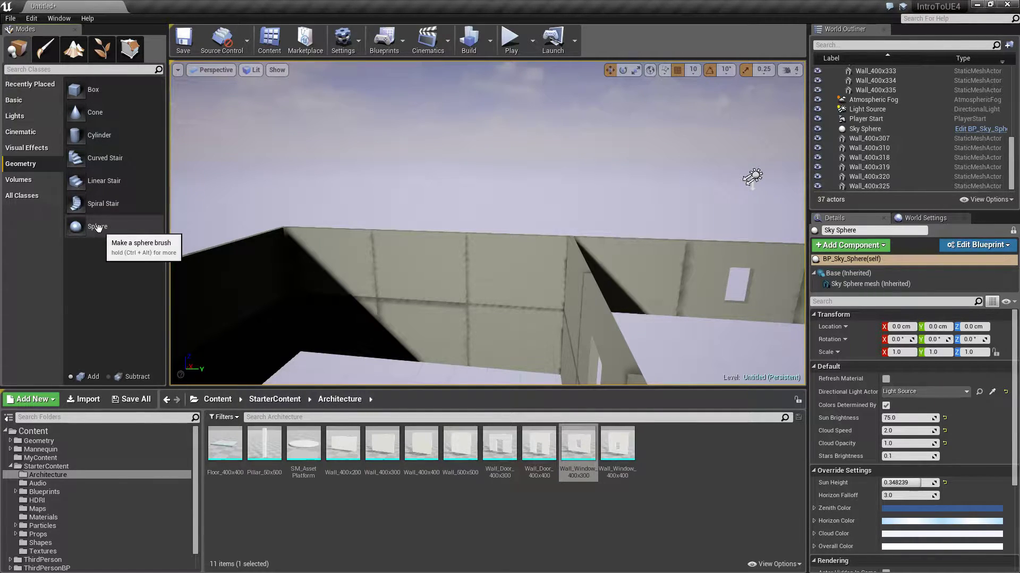
right_drag(517, 228, 535, 274)
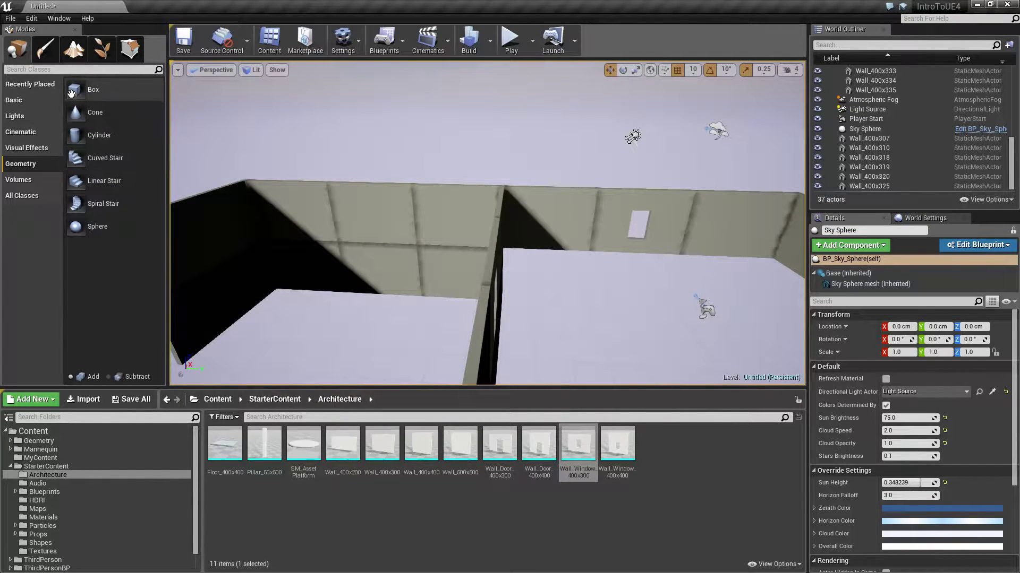
mouse_move(71, 92)
mouse_down()
mouse_move(337, 216)
mouse_move(486, 271)
mouse_move(410, 296)
mouse_move(371, 175)
mouse_move(375, 307)
mouse_move(494, 317)
mouse_move(508, 277)
mouse_move(488, 278)
mouse_up()
right_drag(488, 278, 452, 254)
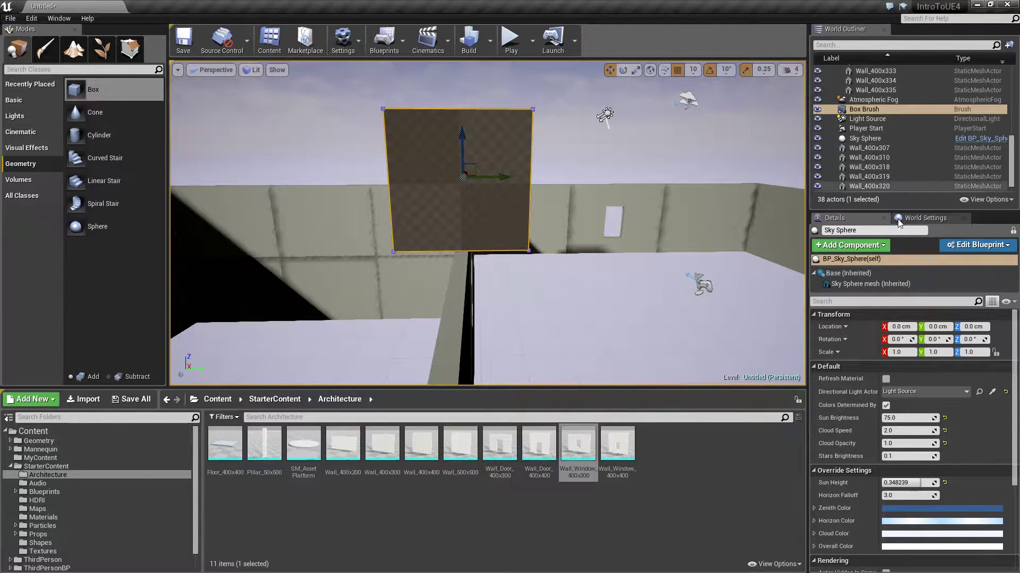
Step: Unlock the object details from the Sky Sphere and select the box brush to show its properties
scroll(865, 403, down, 3)
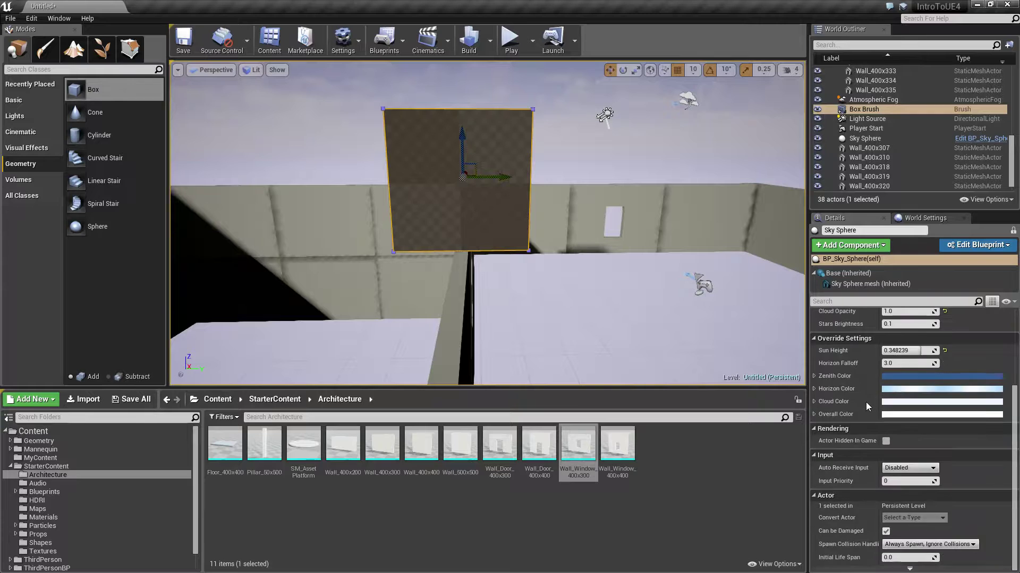
scroll(865, 402, up, 3)
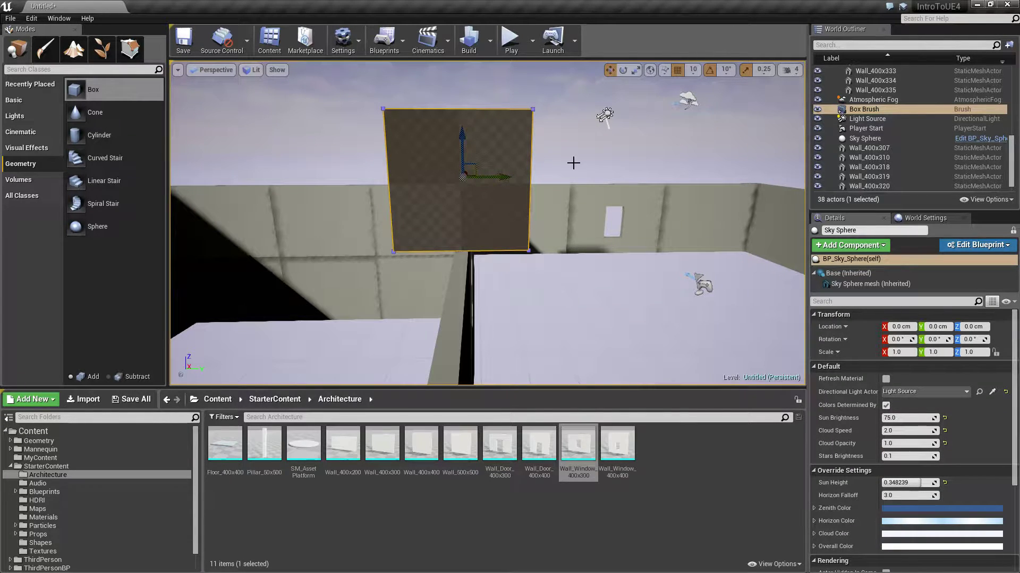
click(866, 109)
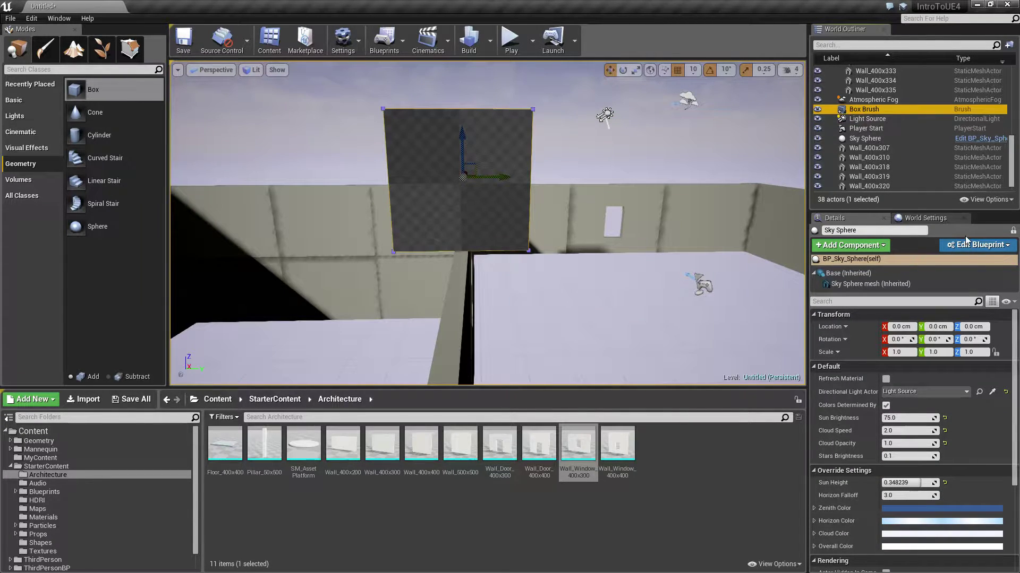
click(1013, 234)
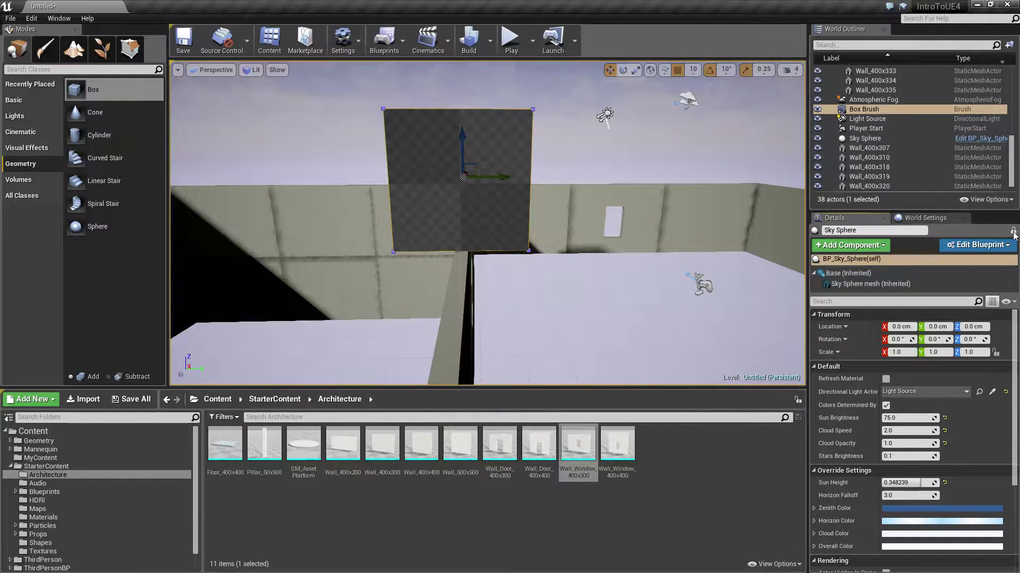
click(1013, 233)
click(863, 139)
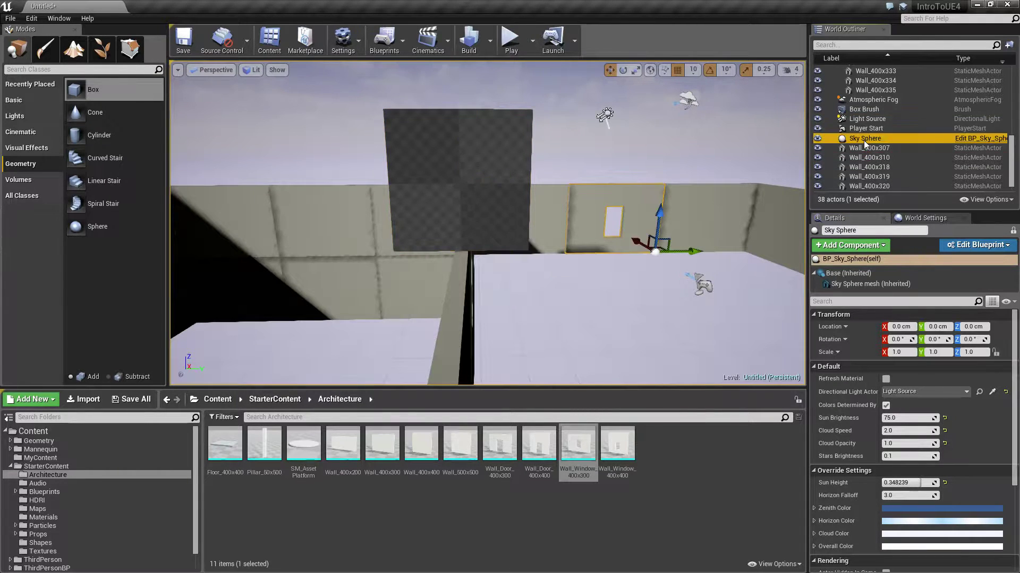
click(864, 109)
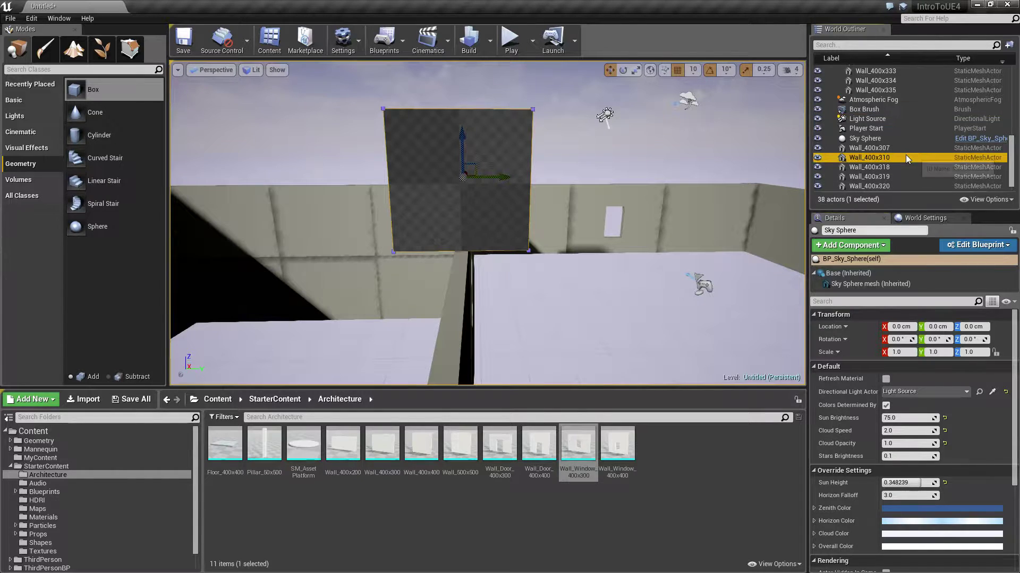
click(876, 119)
click(874, 112)
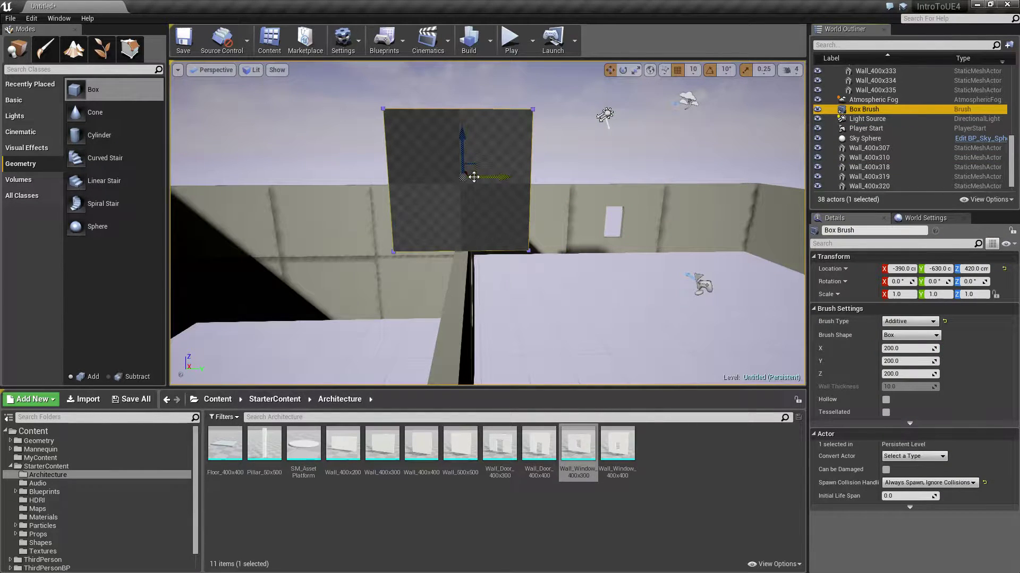
Step: Rename the box brush as CeilingRoom1
key(F2)
text(Ceiling)
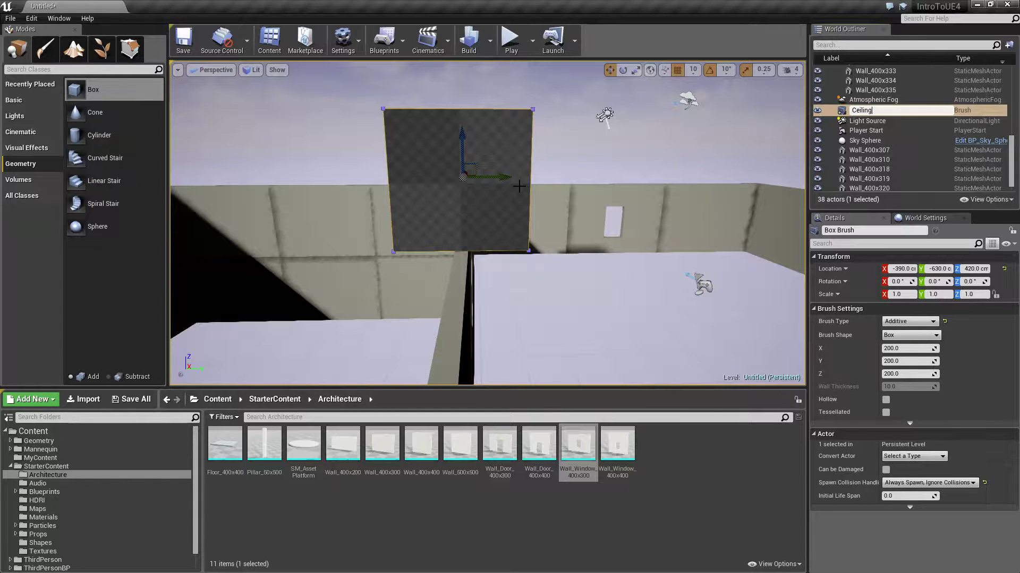
text(Room1)
key(Return)
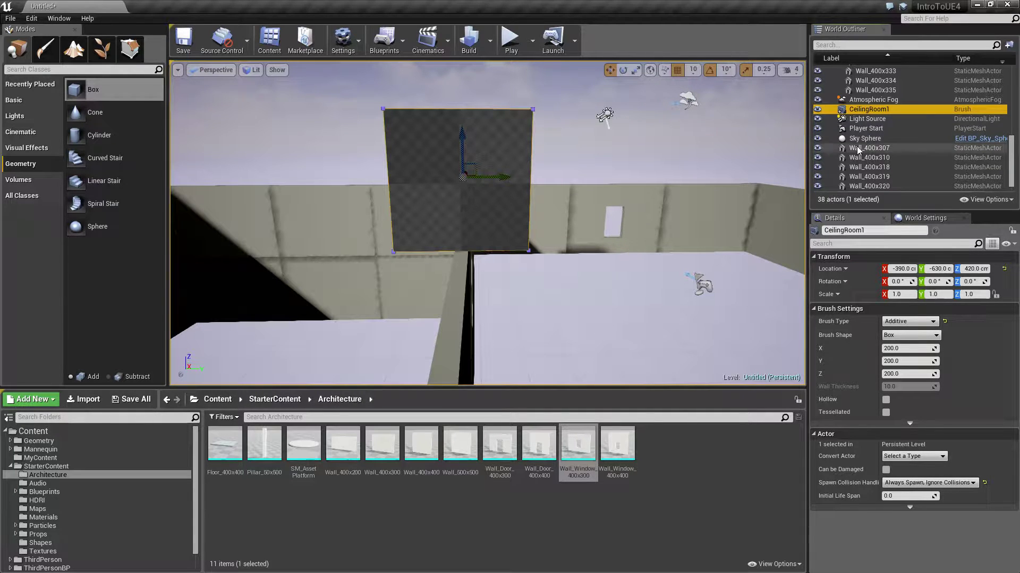
Step: Collapse the Room1Geometry and Room2Geometry folders in the World Outliner
drag(606, 246, 582, 274)
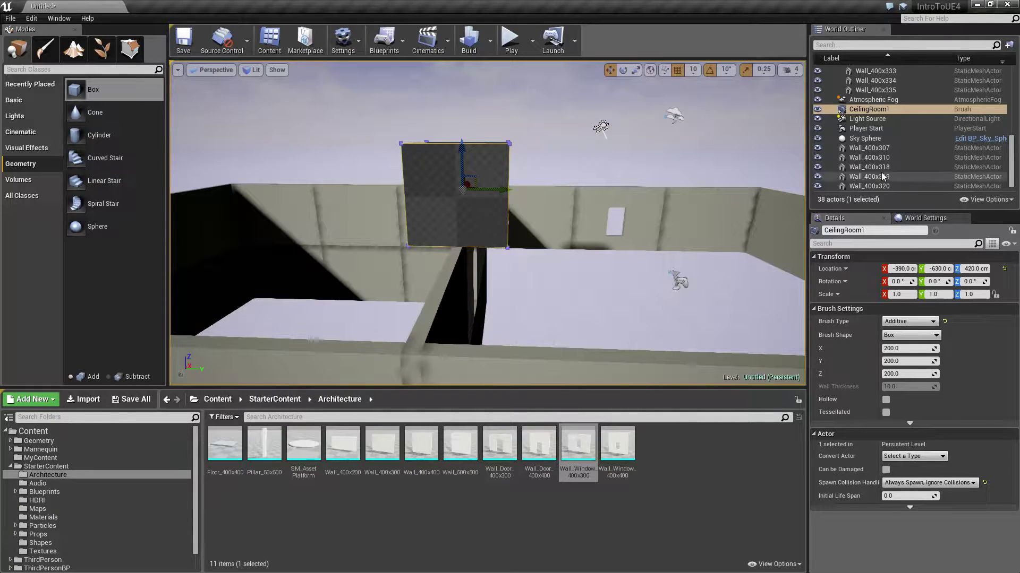
scroll(878, 167, up, 5)
scroll(877, 166, up, 4)
click(832, 166)
scroll(832, 166, up, 1)
click(832, 183)
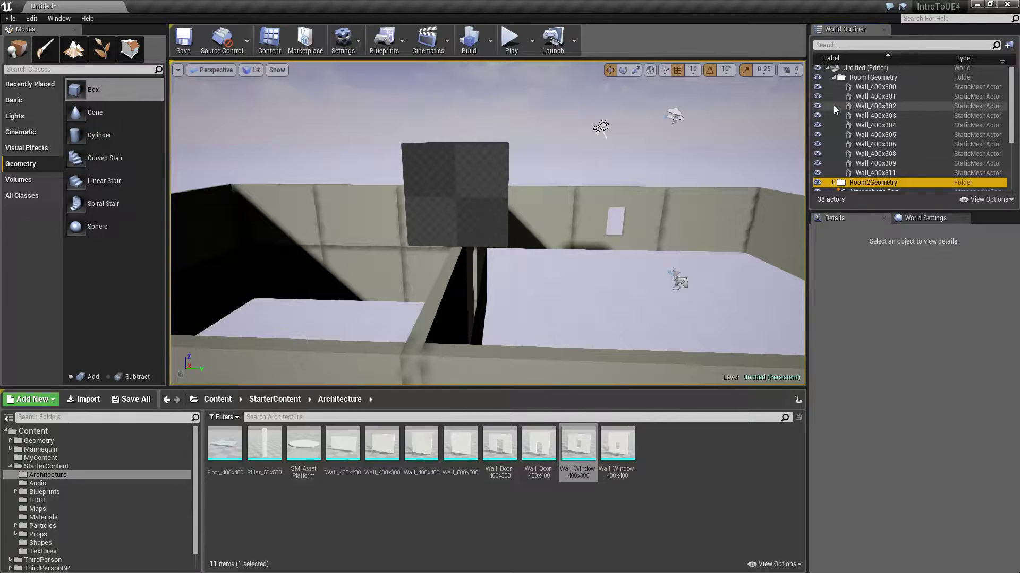
click(837, 77)
click(833, 77)
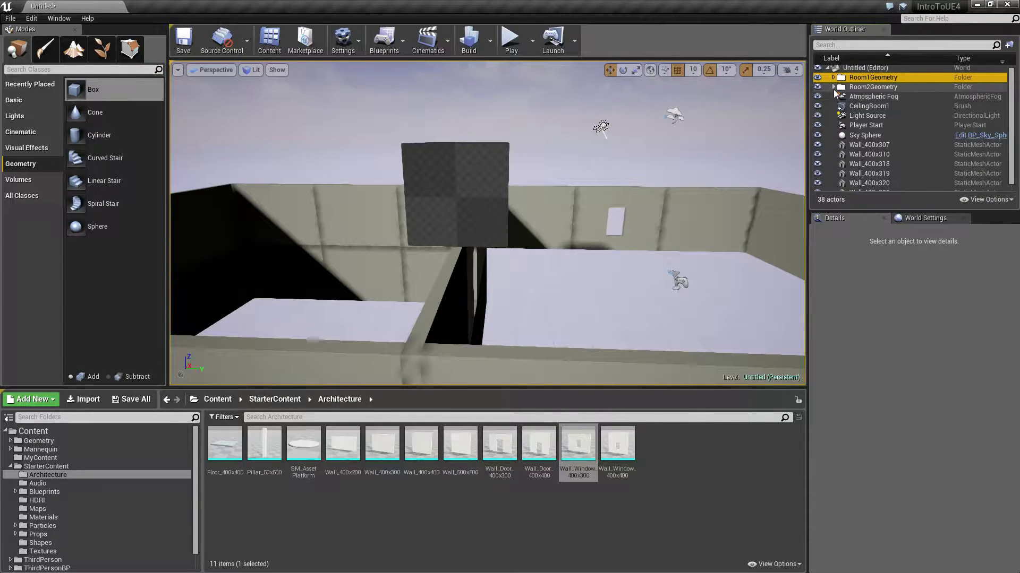
Step: Move the first room's two ungrouped window walls, Wall_400x307 and Wall_400x310, into the Room1Geometry folder
scroll(883, 140, down, 1)
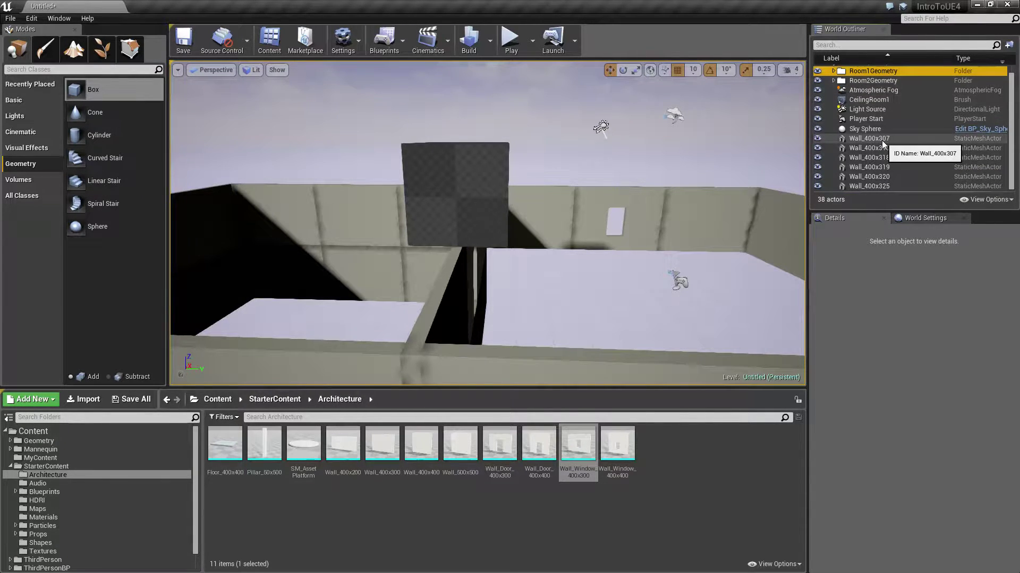
click(880, 139)
shift+click(871, 186)
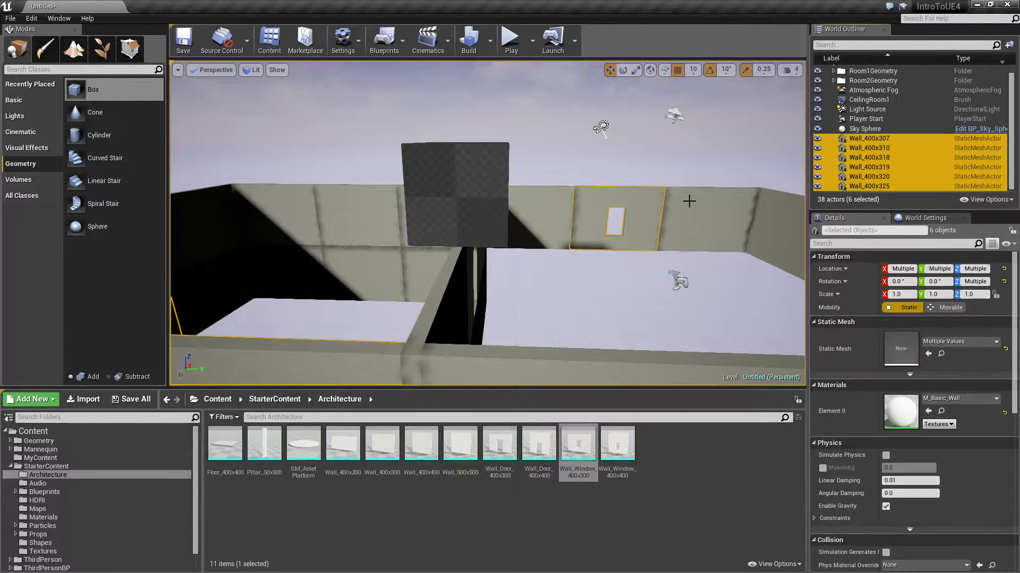
right_drag(611, 183, 673, 243)
click(577, 172)
ctrl+click(636, 240)
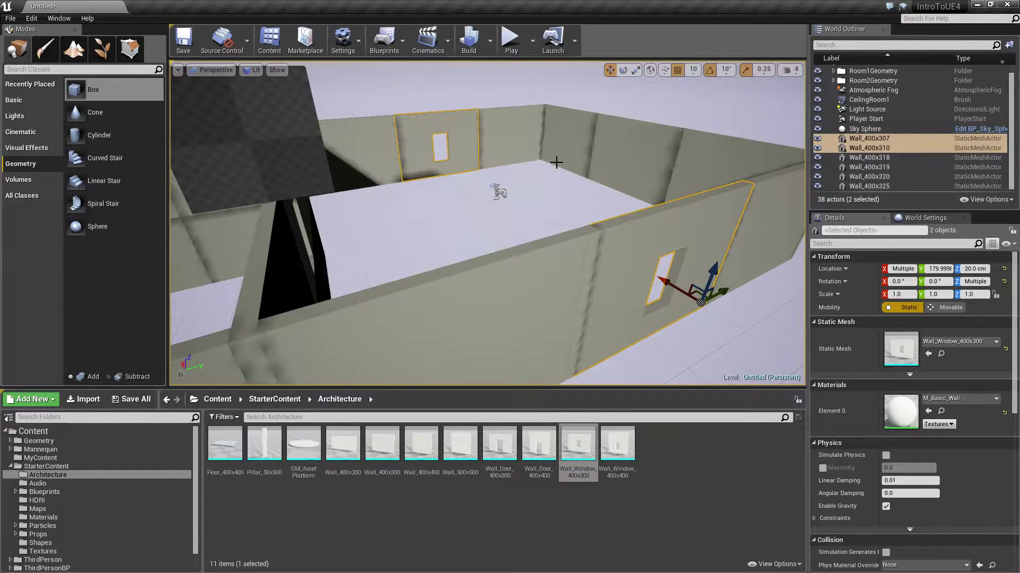
click(556, 162)
click(435, 139)
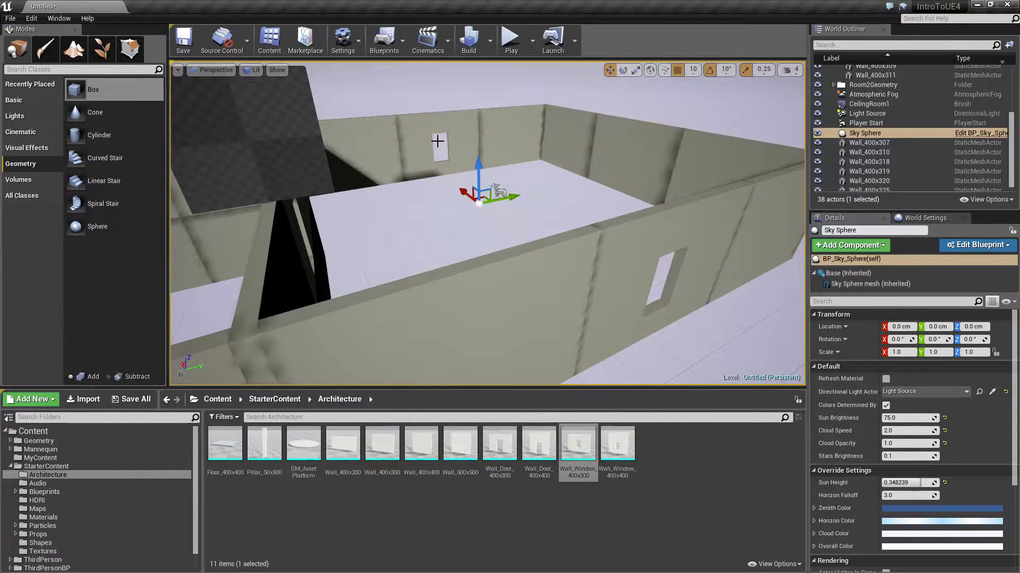
ctrl+click(624, 245)
scroll(871, 148, up, 2)
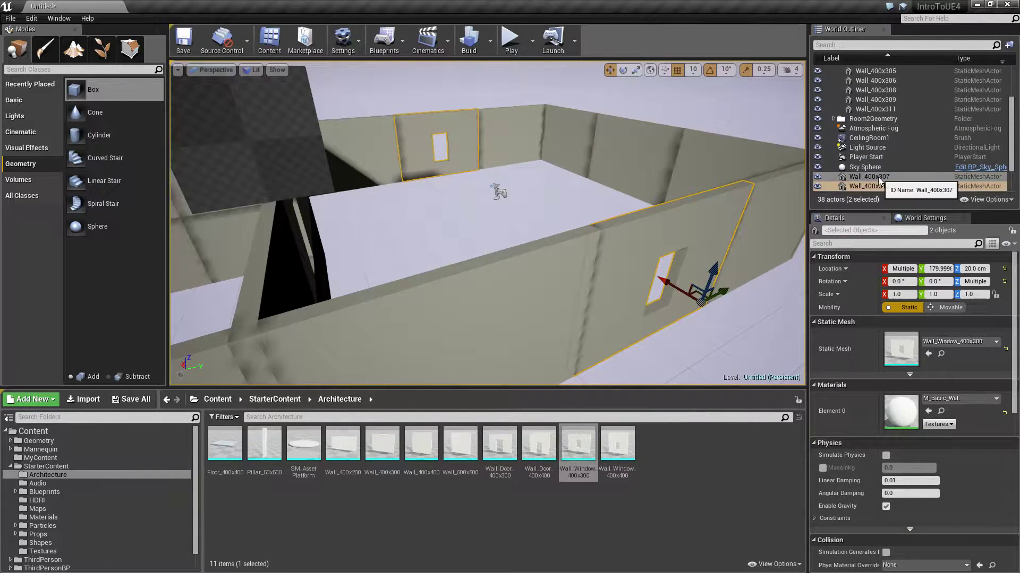
scroll(850, 117, up, 3)
click(833, 78)
drag(863, 152, 865, 79)
Step: Move the remaining loose walls, Wall_400x318, 319, 320 and 325, into the Room2Geometry folder
click(871, 147)
shift+click(875, 172)
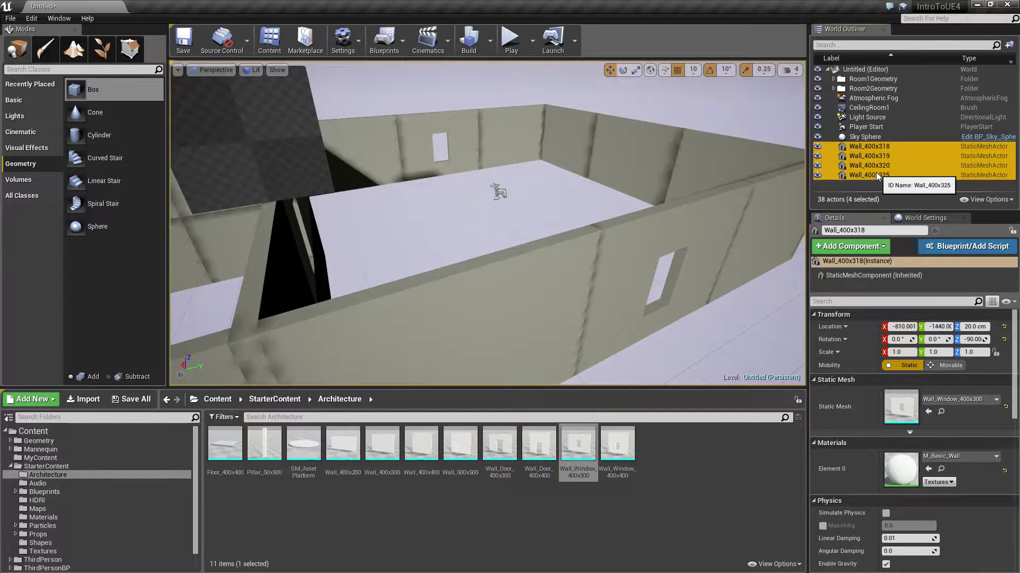
key(f)
drag(863, 156, 871, 89)
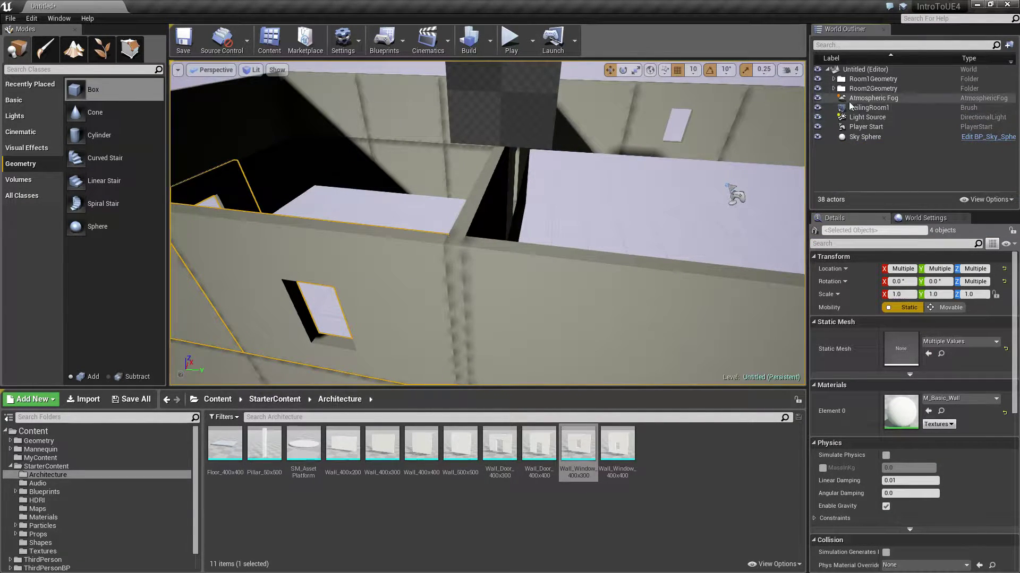
Step: Move the CeilingRoom1 brush into the Room1Geometry folder and keep it selected in the level
double_click(868, 108)
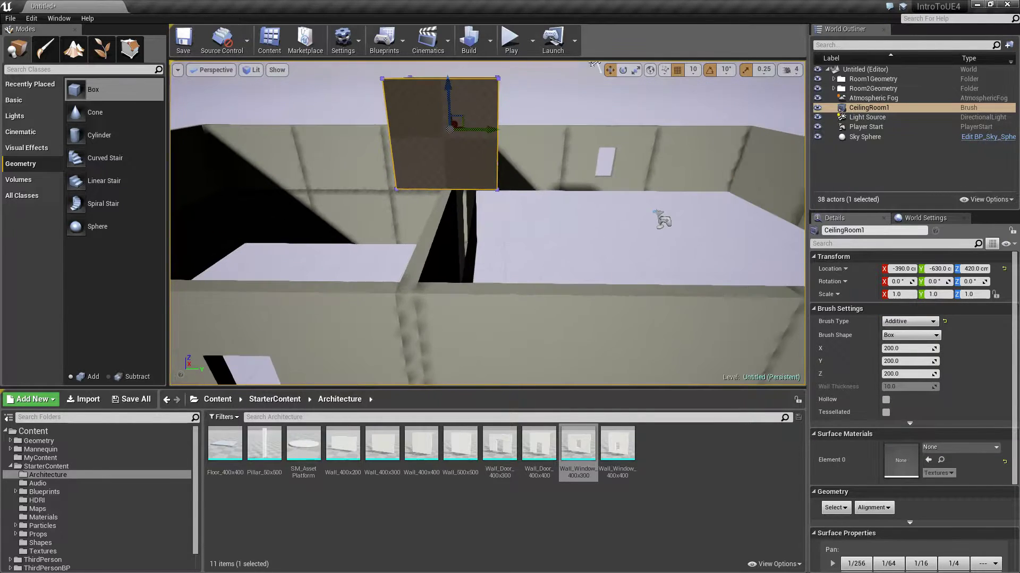
drag(875, 109, 880, 78)
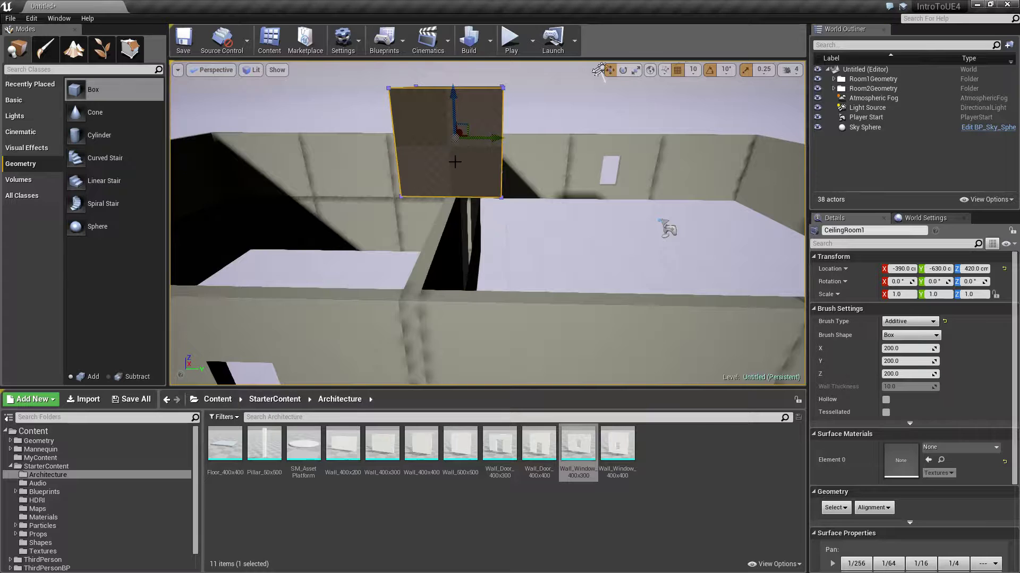
click(484, 155)
click(451, 162)
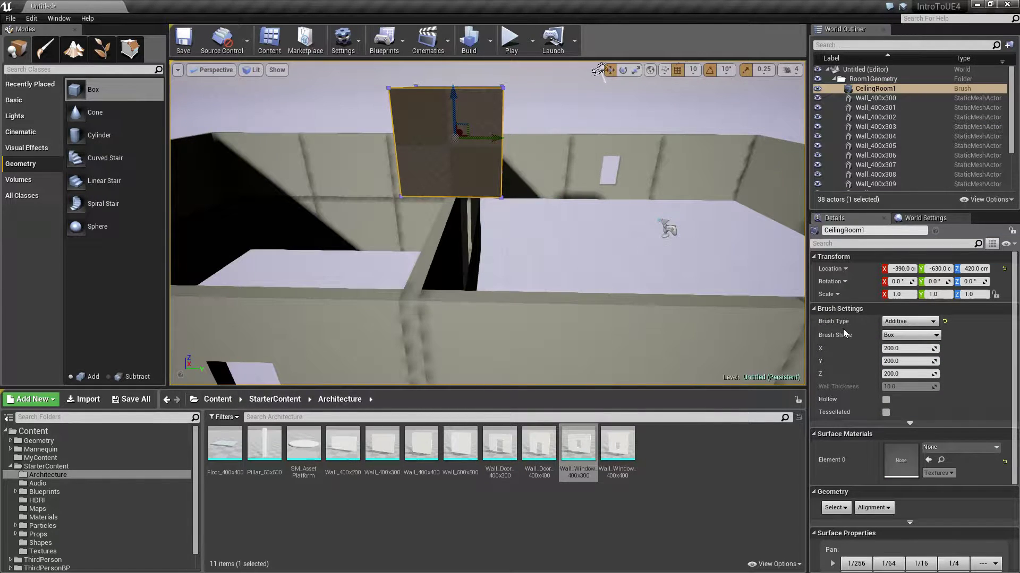
Step: Try the linear stair and tetrahedron (sphere) brush shapes on CeilingRoom1 and return it to the cube shape
click(901, 341)
click(901, 341)
click(911, 335)
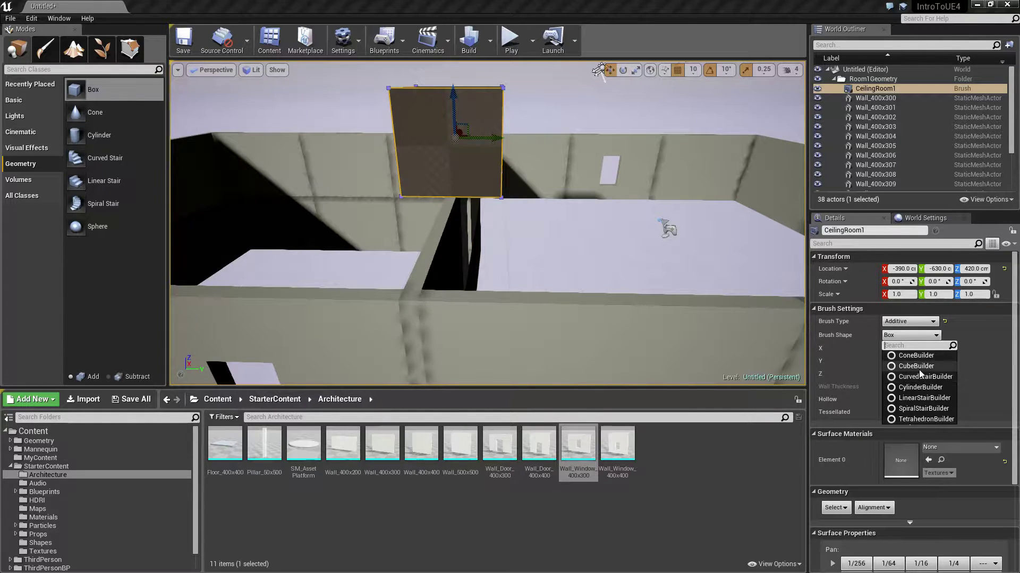
click(924, 397)
click(930, 335)
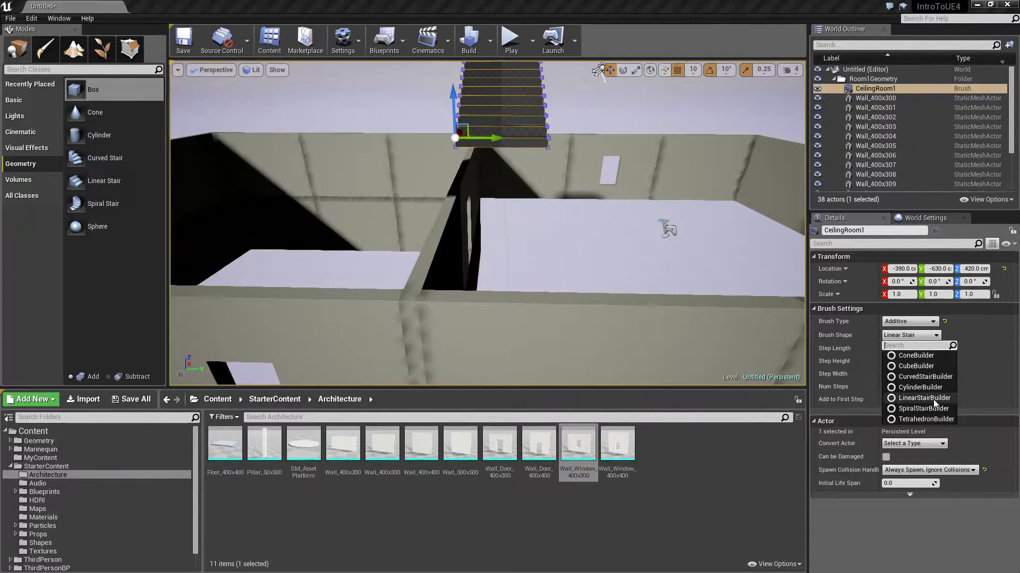
click(906, 421)
key(f)
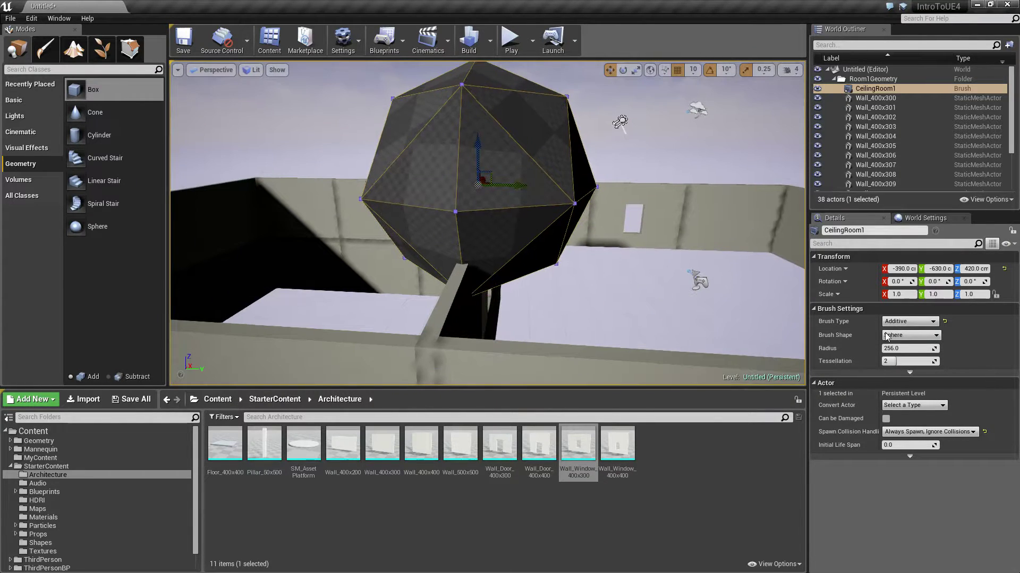
click(910, 335)
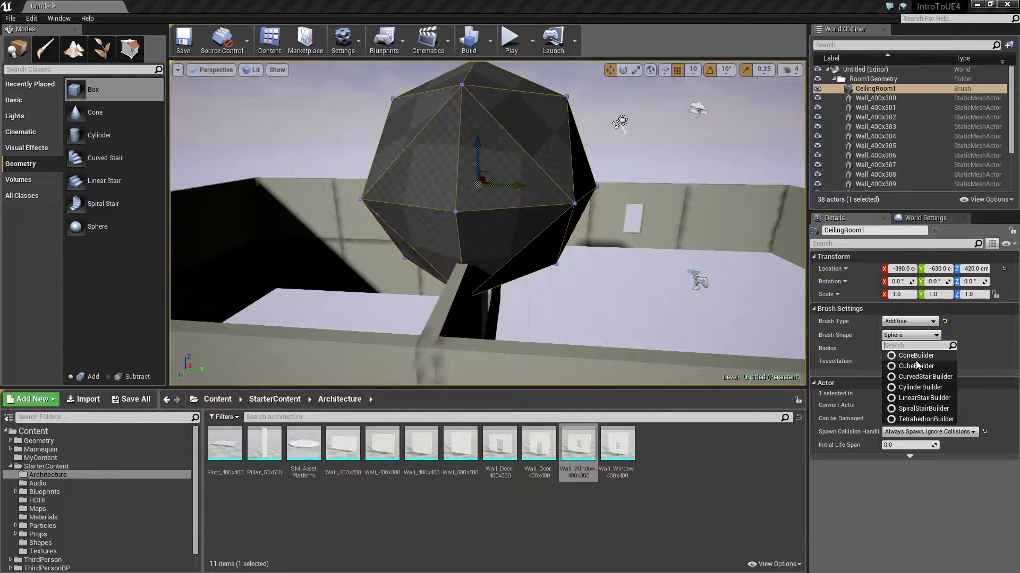
click(915, 367)
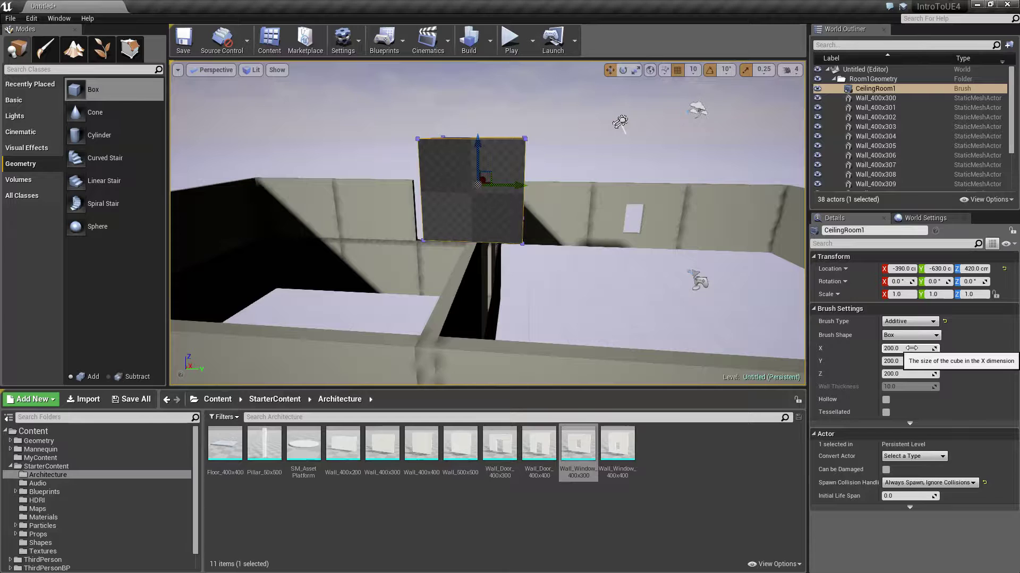
right_drag(623, 286, 623, 287)
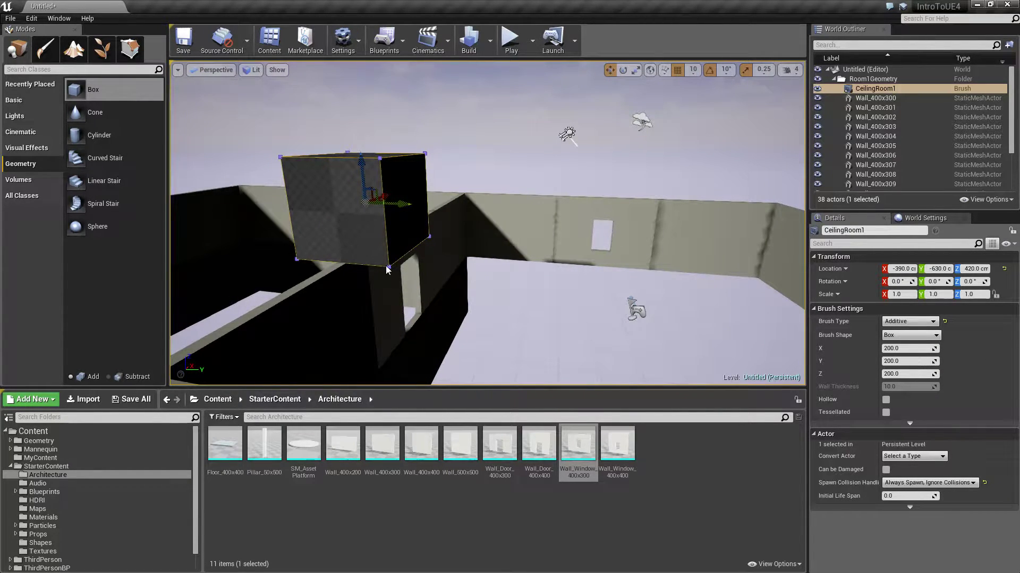
Step: Switch to the top view and move the CeilingRoom1 brush over the middle of the first room, at X -200, Y -40 cm
right_drag(709, 291, 709, 292)
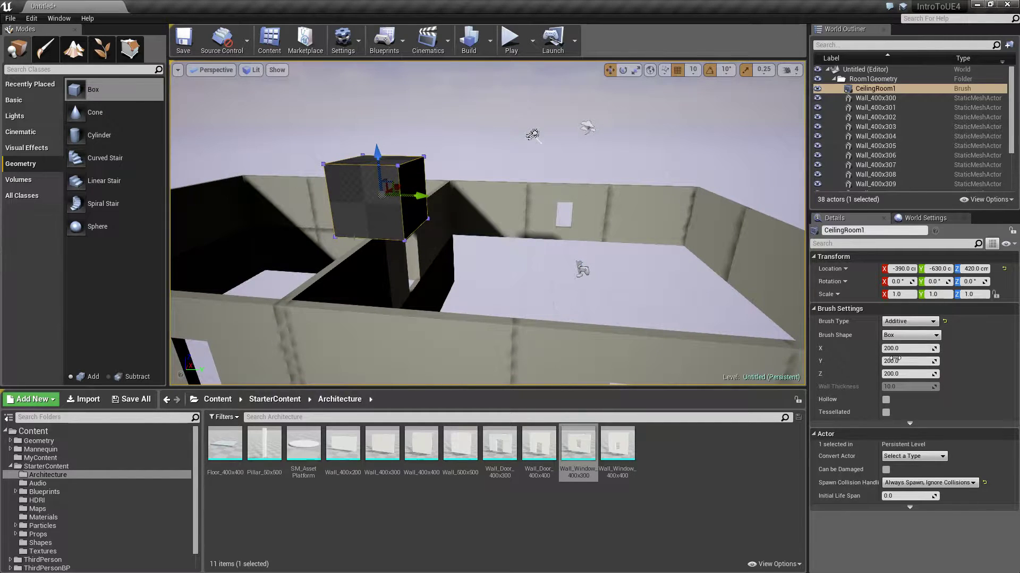
right_drag(531, 266, 531, 266)
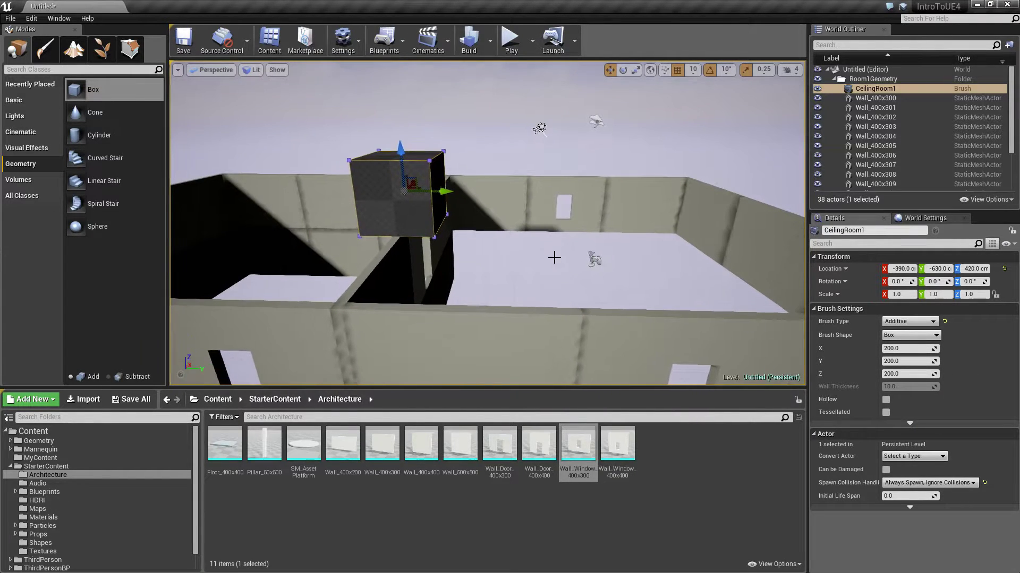
drag(449, 191, 608, 199)
click(213, 69)
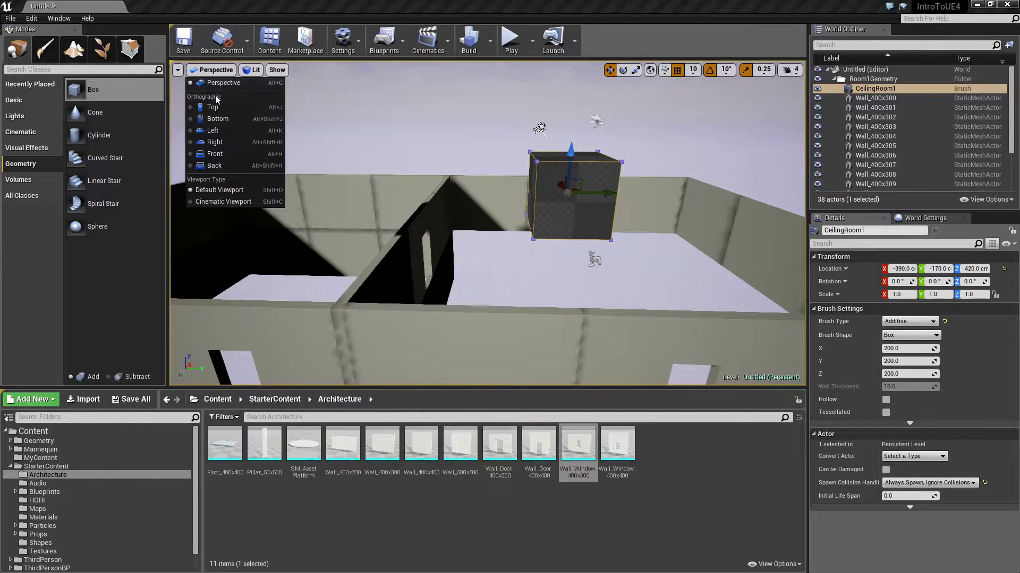
click(215, 109)
scroll(536, 250, up, 2)
right_drag(537, 250, 482, 132)
scroll(469, 277, down, 1)
scroll(470, 277, down, 1)
right_drag(478, 282, 470, 269)
drag(443, 206, 483, 233)
Step: Set the brush's X size to 1200 and shift it to X -220 cm, in line with the first room's side walls
click(910, 350)
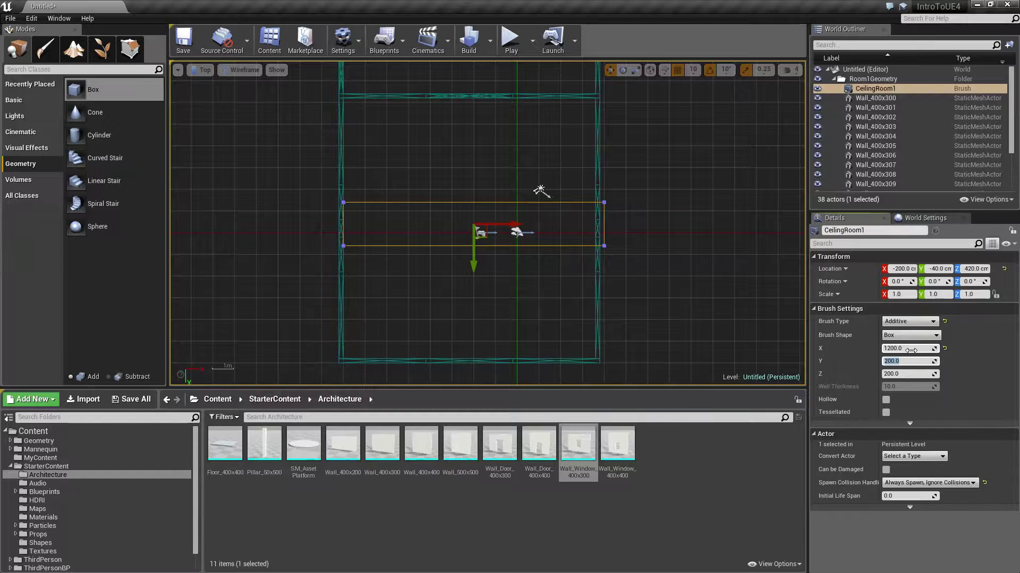
scroll(446, 275, up, 3)
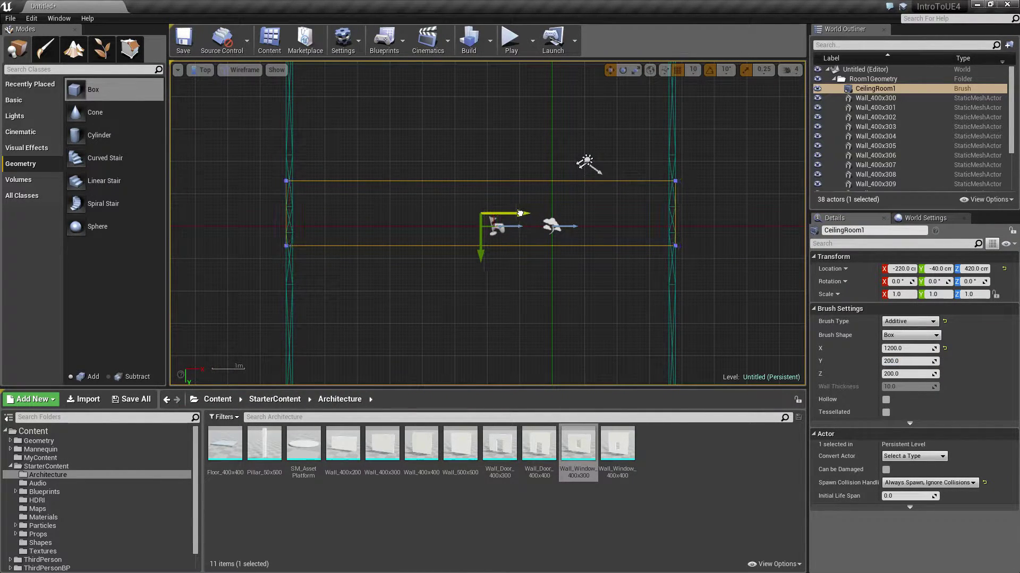
right_drag(598, 322, 698, 322)
scroll(598, 323, up, 3)
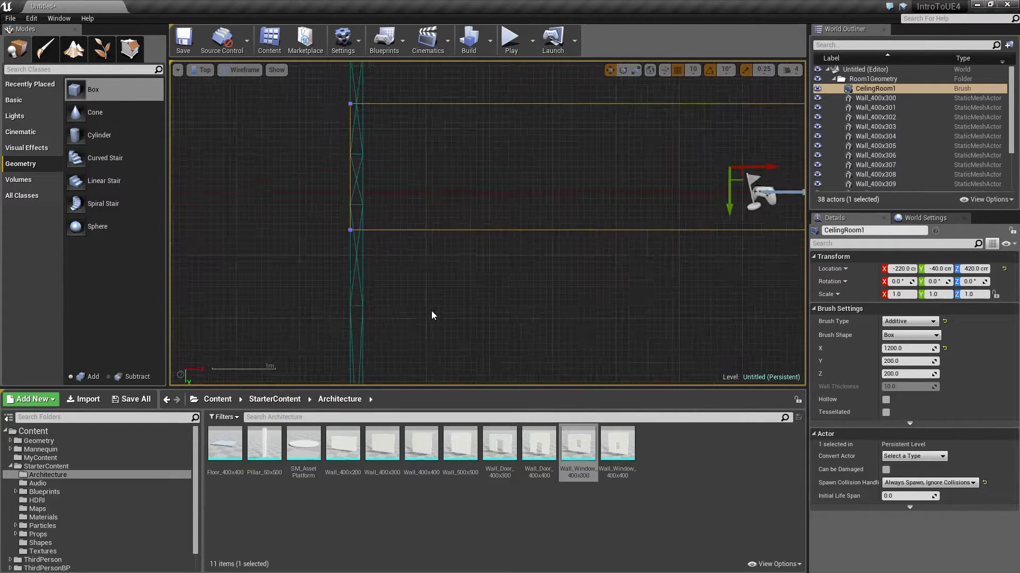
Step: Examine the first room's wall outline and corners in the top view to judge the Y size the ceiling needs
scroll(584, 338, down, 2)
mouse_move(583, 343)
right_down()
mouse_move(568, 221)
mouse_move(454, 286)
right_up()
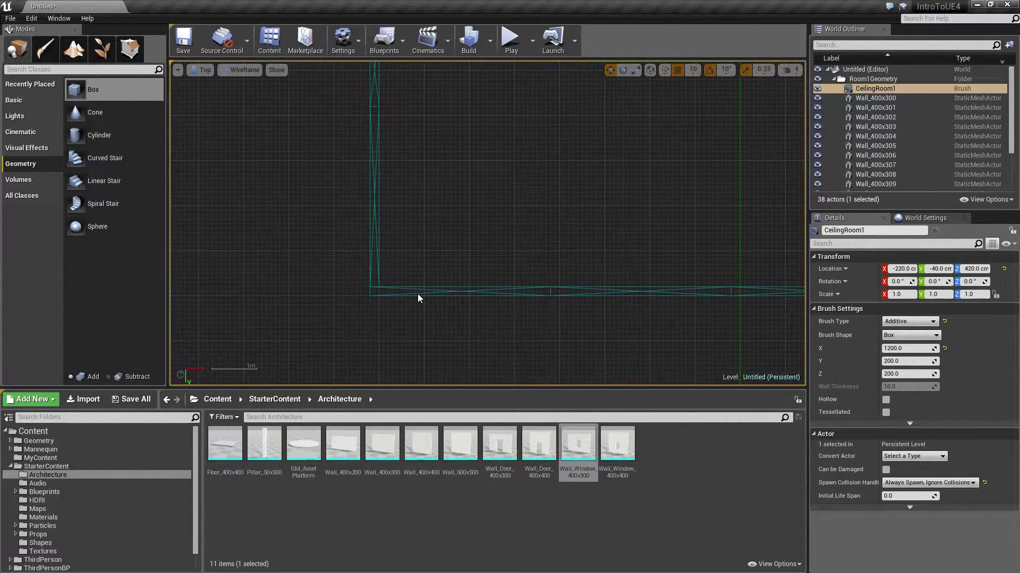
right_drag(664, 331, 400, 263)
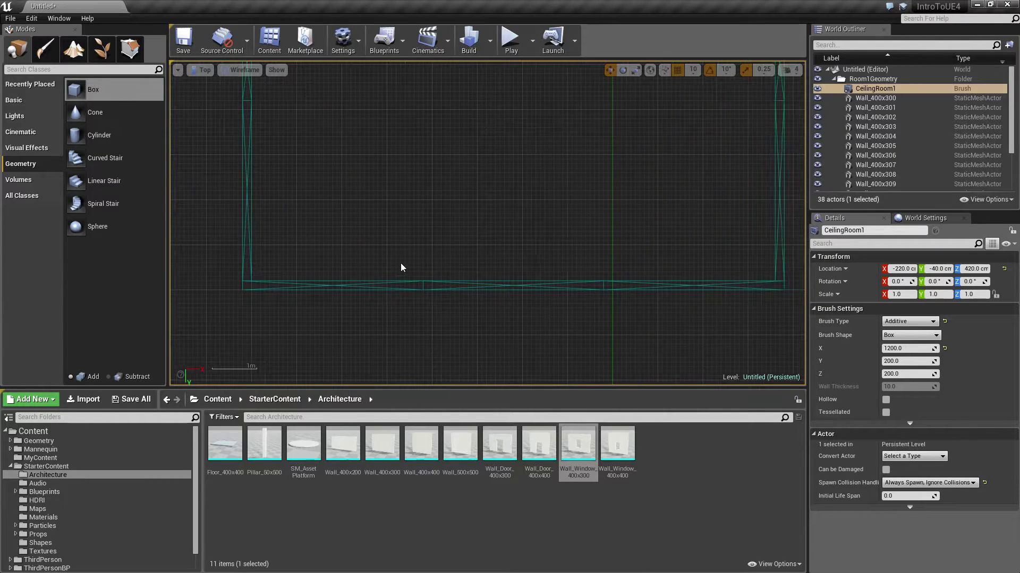
scroll(587, 317, down, 3)
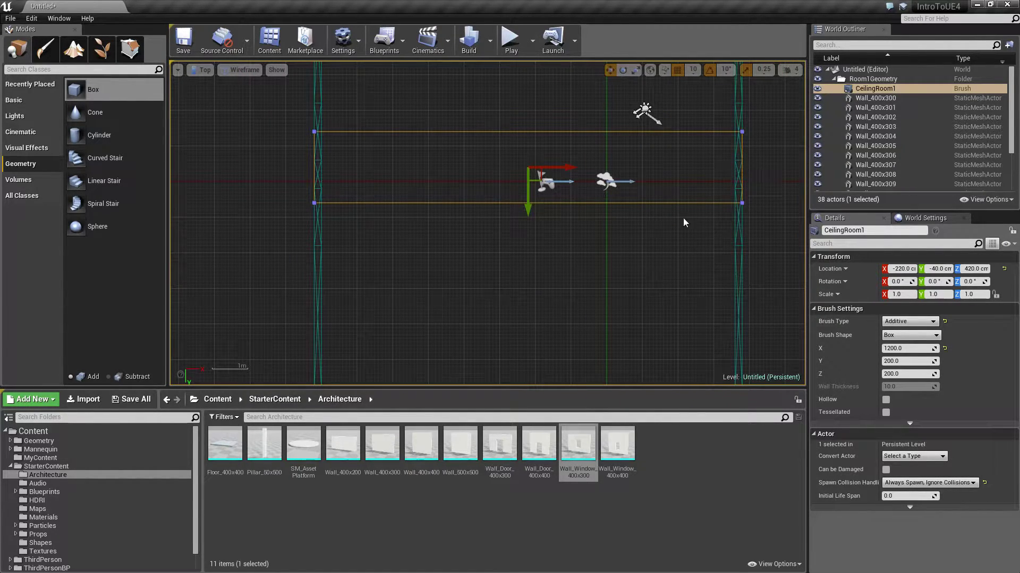
right_drag(694, 206, 619, 312)
scroll(615, 348, down, 2)
mouse_move(614, 348)
right_down()
mouse_move(585, 280)
mouse_move(600, 212)
right_up()
scroll(508, 273, up, 2)
mouse_move(508, 272)
right_down()
mouse_move(546, 342)
mouse_move(476, 362)
right_up()
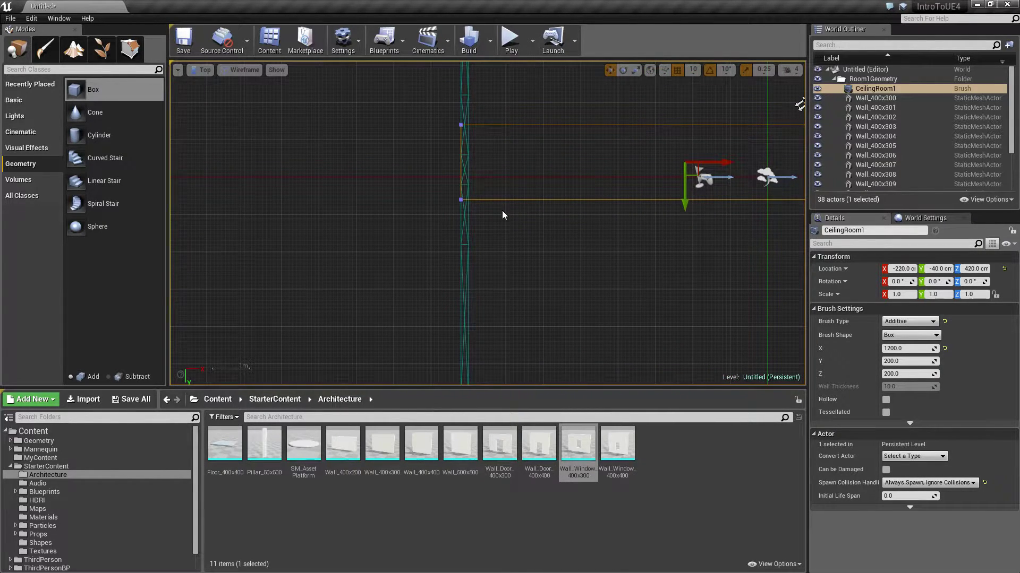
right_drag(503, 215, 480, 300)
scroll(480, 299, up, 2)
mouse_move(546, 264)
right_down()
mouse_move(509, 160)
mouse_move(493, 282)
right_up()
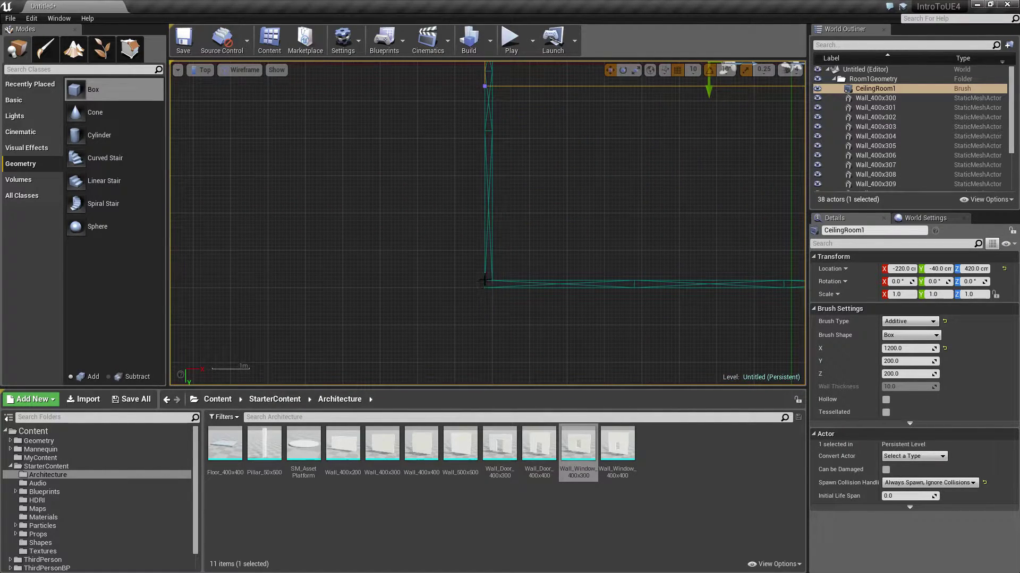
key(f)
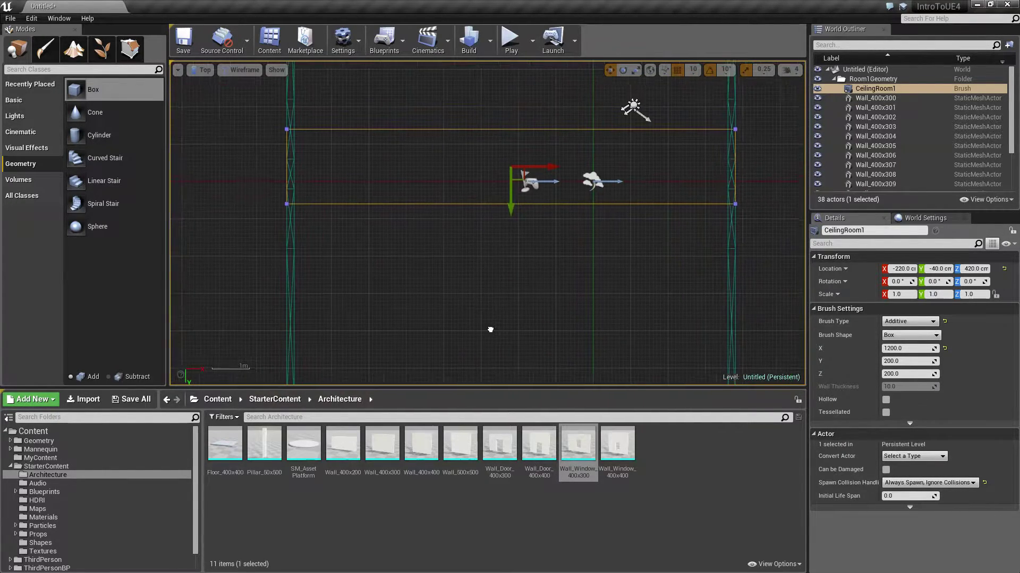
Step: Set the brush's Y size to 1200 and move it to Y 0 cm, against the first room's end wall
click(913, 362)
text(12)
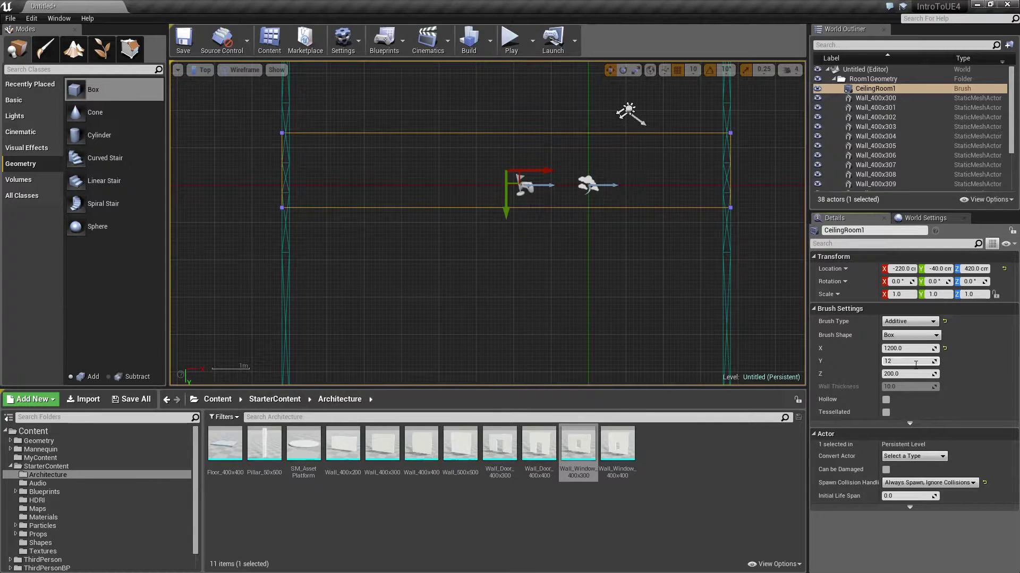
text(00)
right_drag(582, 254, 582, 198)
drag(513, 139, 518, 152)
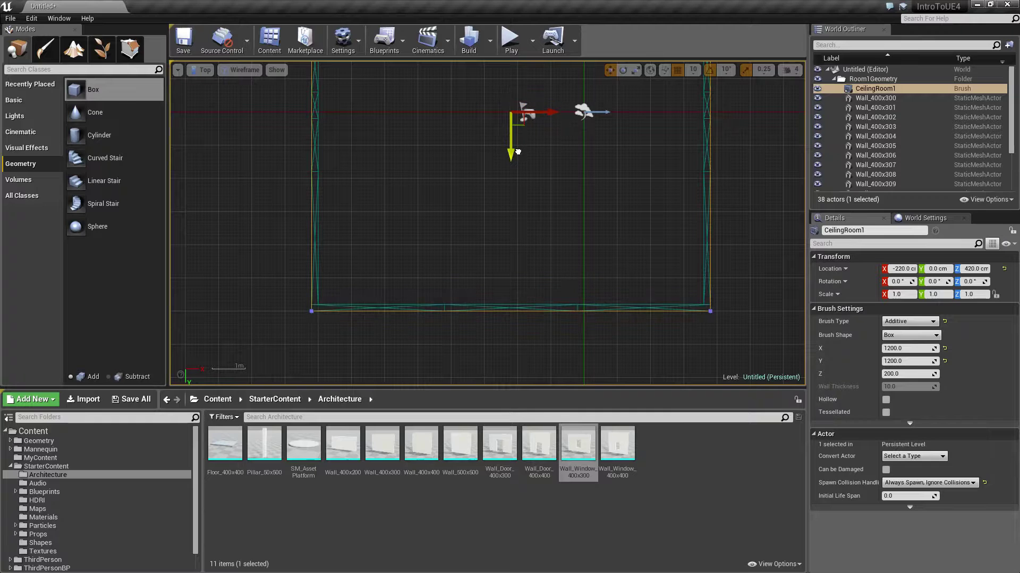
Step: Set the brush's Y size to 1220 and move it to Y -10 cm so it spans from the end wall to the dividing wall
right_drag(518, 153, 552, 313)
mouse_move(500, 198)
right_down()
mouse_move(545, 278)
mouse_move(572, 294)
mouse_move(605, 276)
mouse_move(597, 257)
right_up()
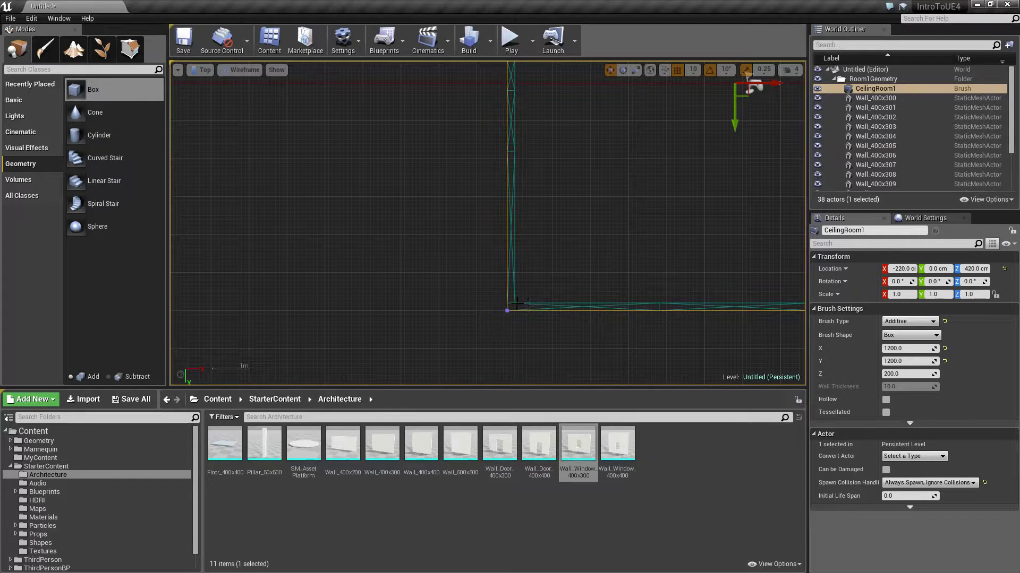
scroll(527, 333, up, 3)
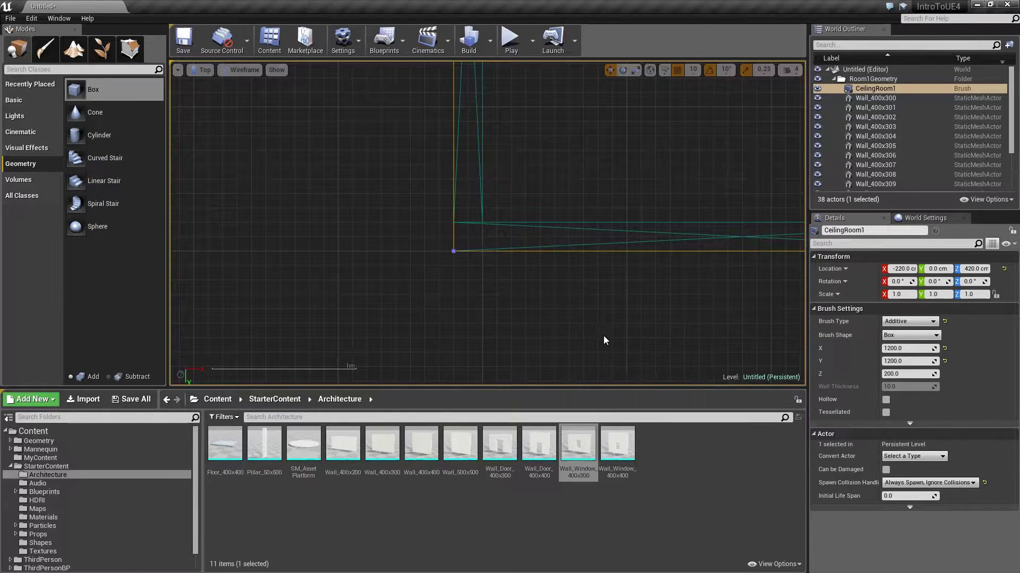
scroll(574, 265, down, 4)
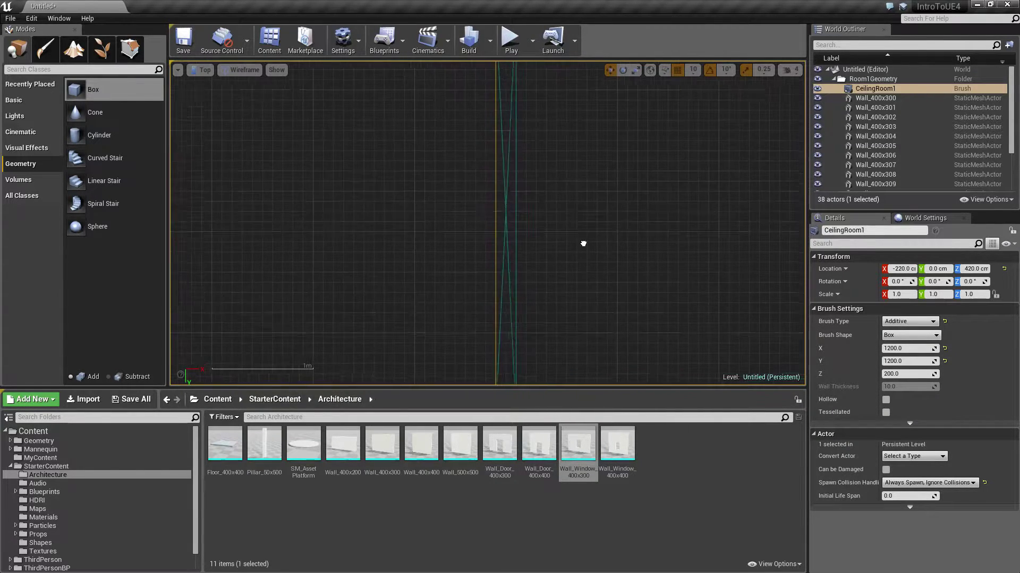
scroll(633, 205, down, 5)
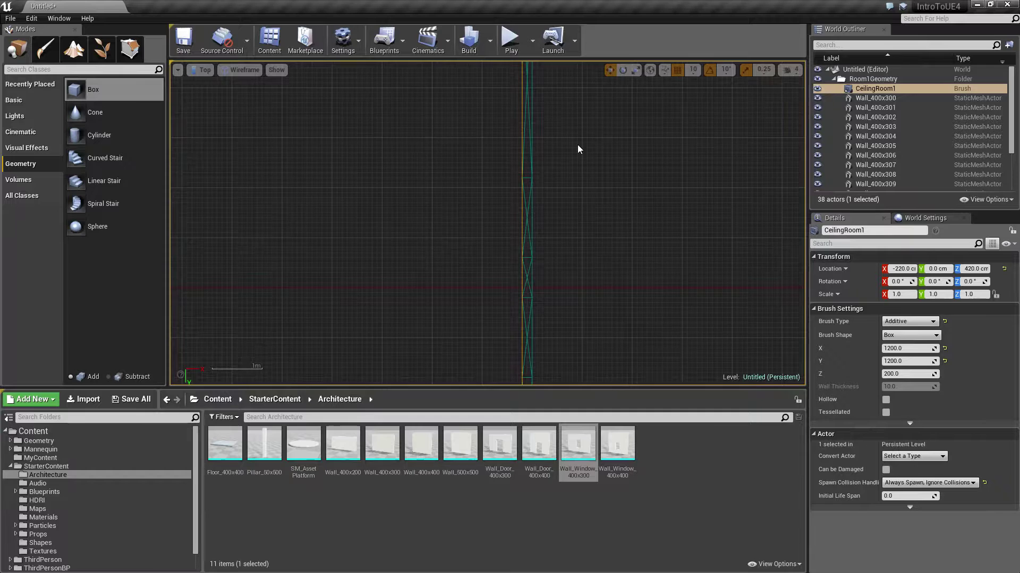
mouse_move(593, 283)
mouse_down()
mouse_move(583, 303)
mouse_move(549, 294)
mouse_up()
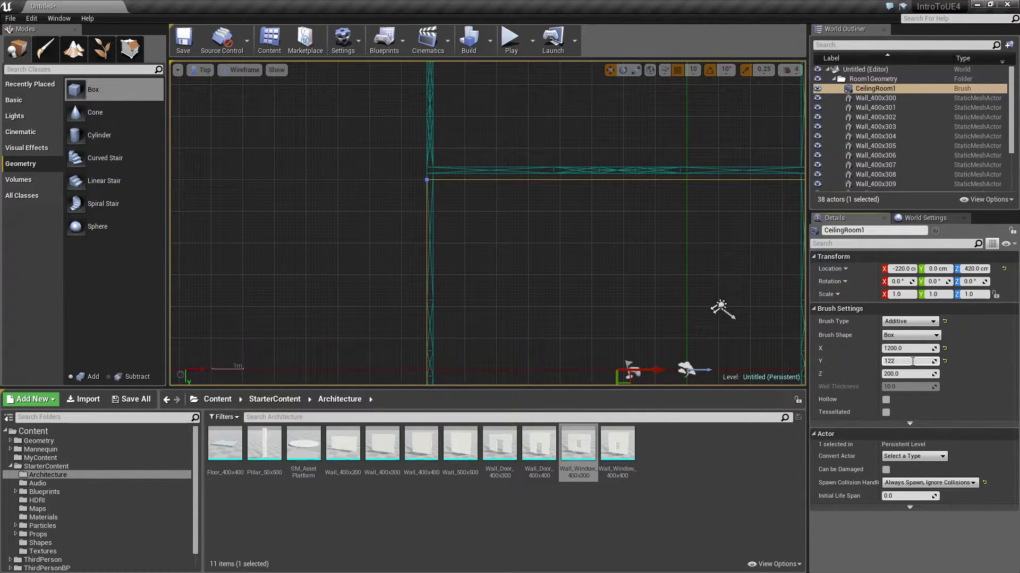
key(Return)
drag(633, 334, 643, 212)
drag(606, 132, 607, 127)
drag(425, 79, 433, 178)
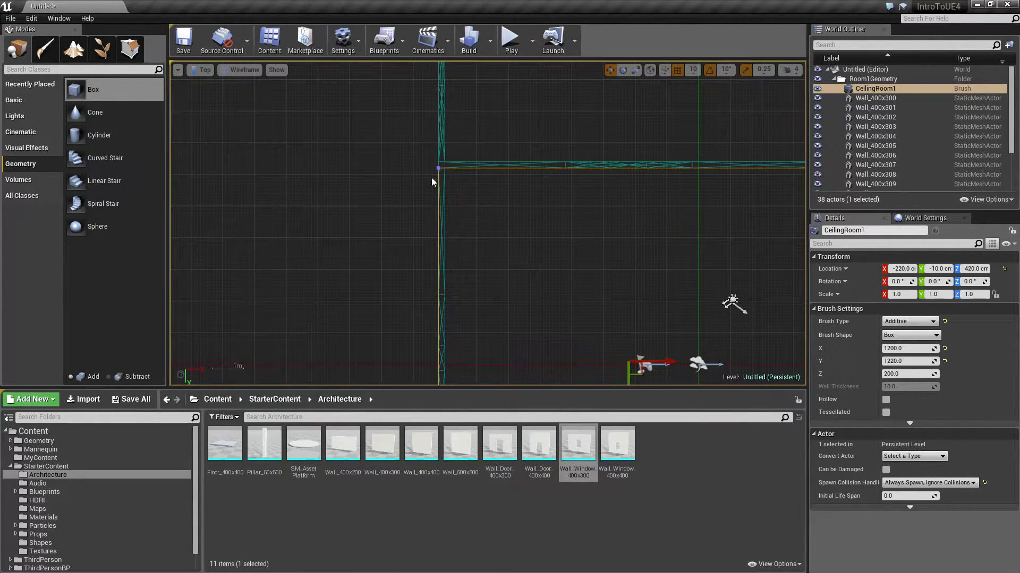
scroll(505, 266, down, 2)
Step: Return to the perspective view and set the ceiling brush's Z size to 30
click(205, 69)
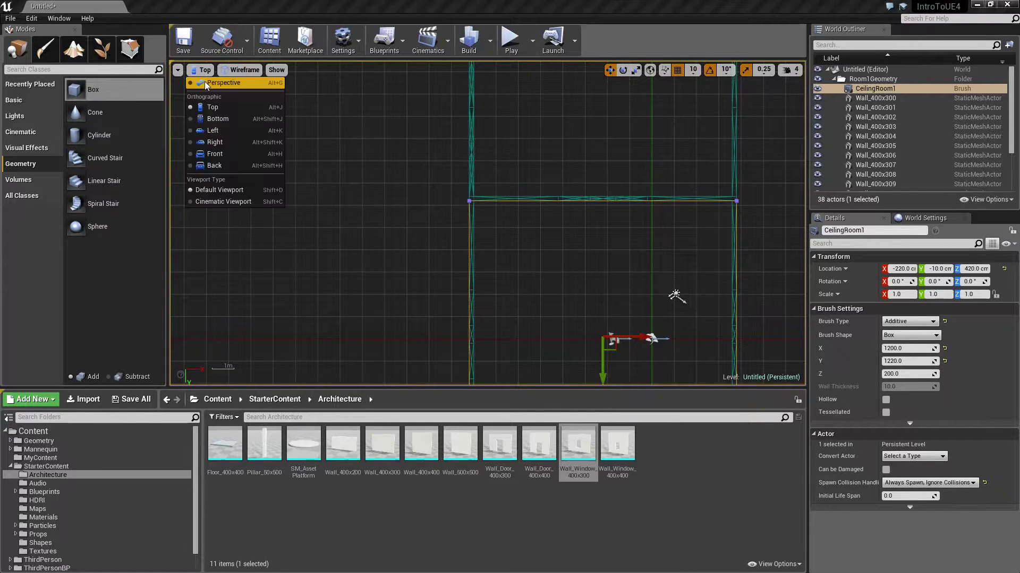
click(213, 84)
right_drag(478, 223, 478, 223)
right_drag(507, 271, 239, 221)
right_drag(735, 218, 736, 219)
right_drag(633, 222, 634, 222)
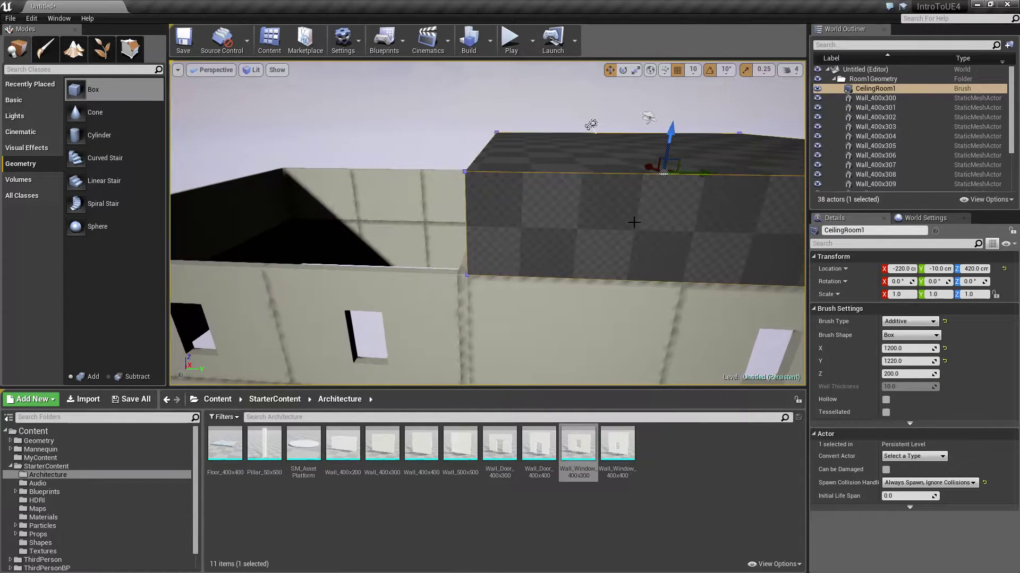
click(910, 372)
text(30)
key(Return)
Step: Move the ceiling brush vertically to Z 340 cm, just above the tops of the first room's walls
right_drag(673, 268, 673, 268)
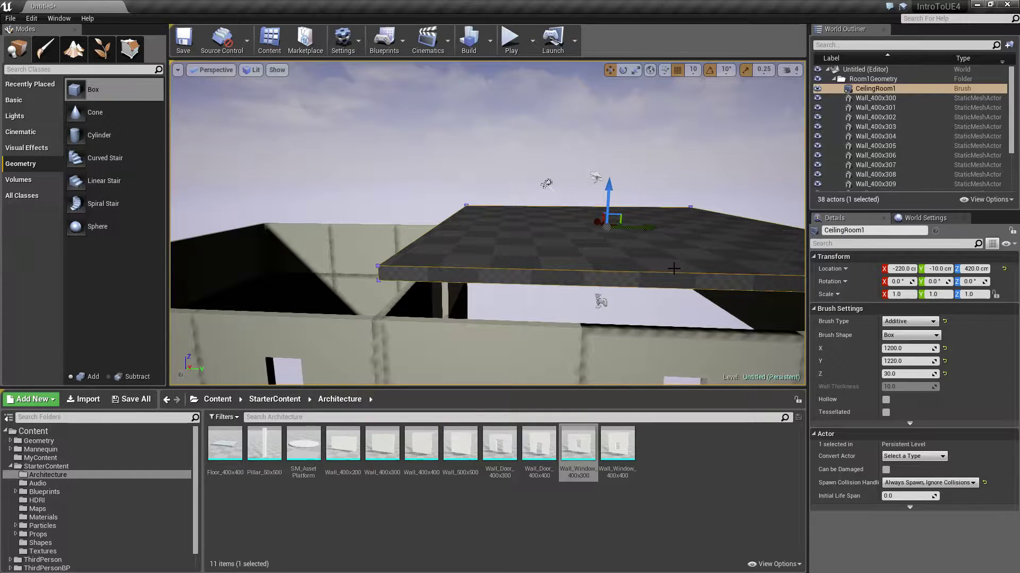
drag(609, 185, 608, 151)
right_drag(599, 212, 598, 213)
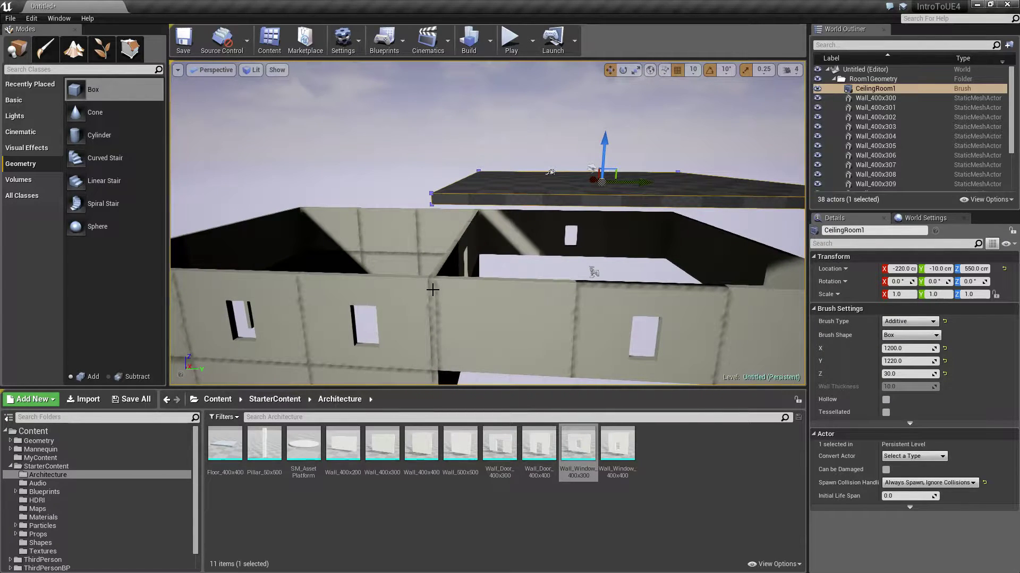
drag(604, 149, 601, 189)
right_drag(601, 190, 601, 190)
right_drag(520, 147, 477, 83)
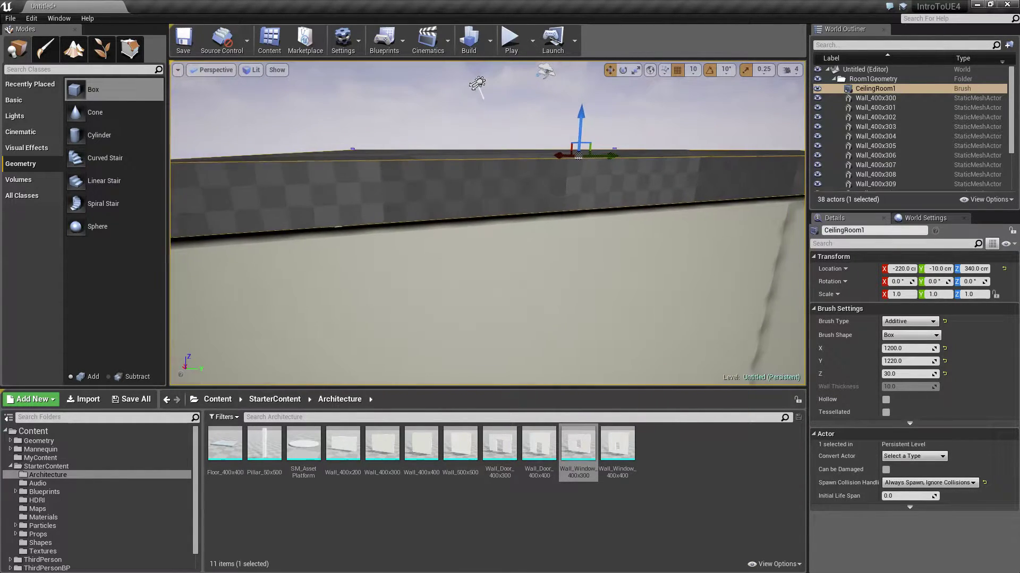
drag(581, 120, 581, 123)
right_drag(580, 123, 555, 134)
drag(550, 128, 550, 113)
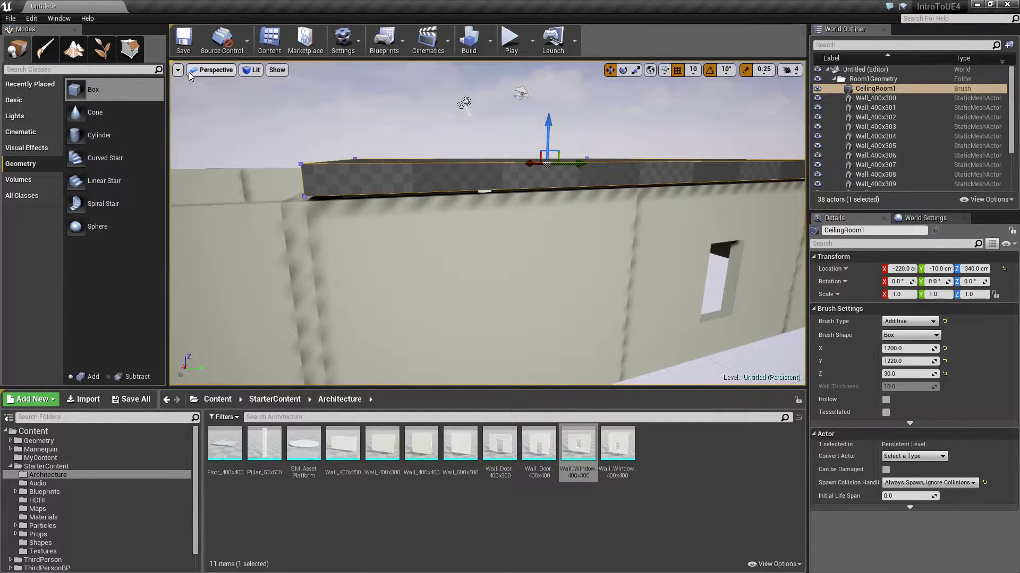
Step: Switch to the left view, set the brush's Z size to 40 and keep the position grid snap at 10
click(212, 72)
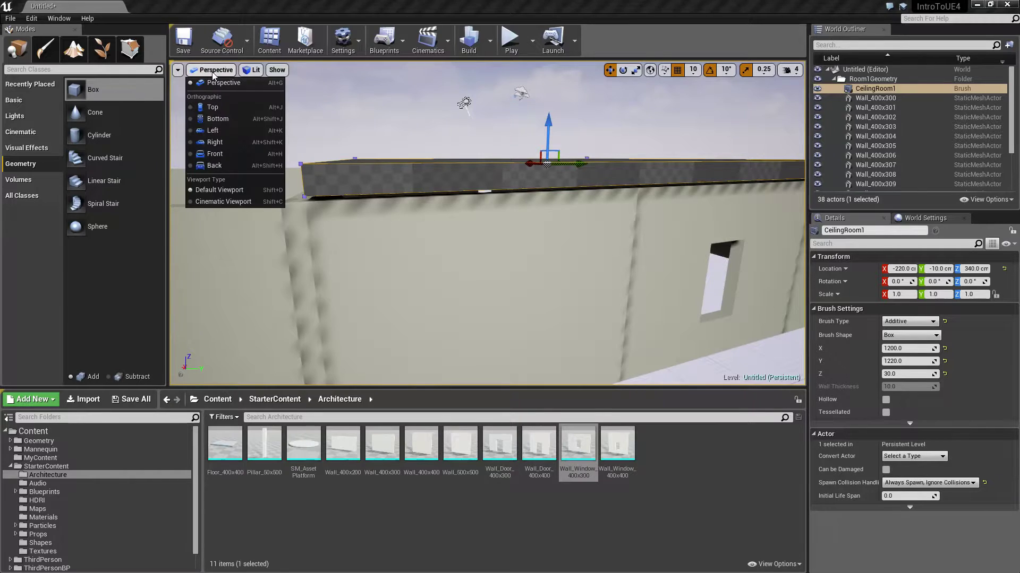
click(219, 130)
scroll(547, 263, up, 8)
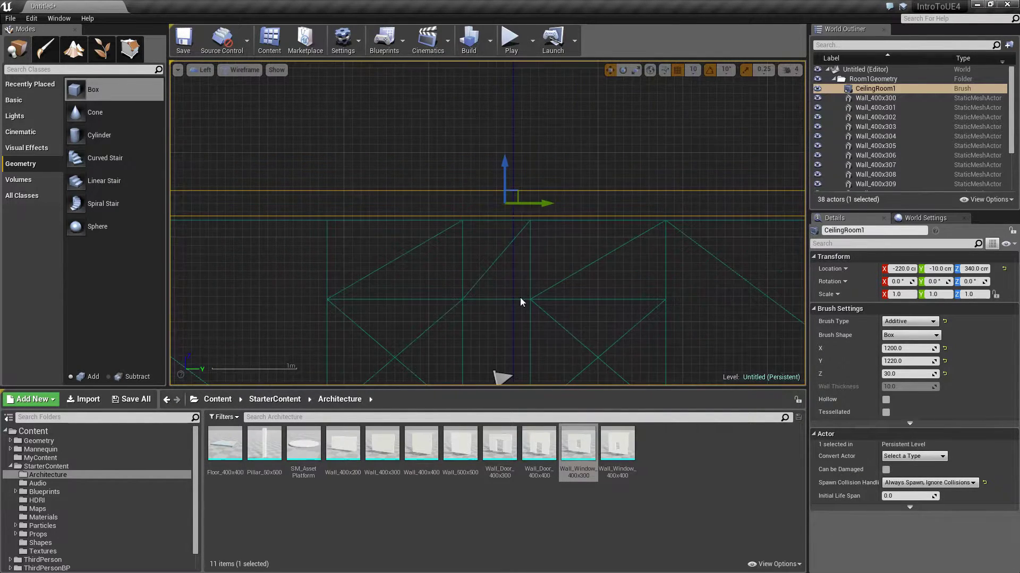
right_drag(556, 252, 563, 323)
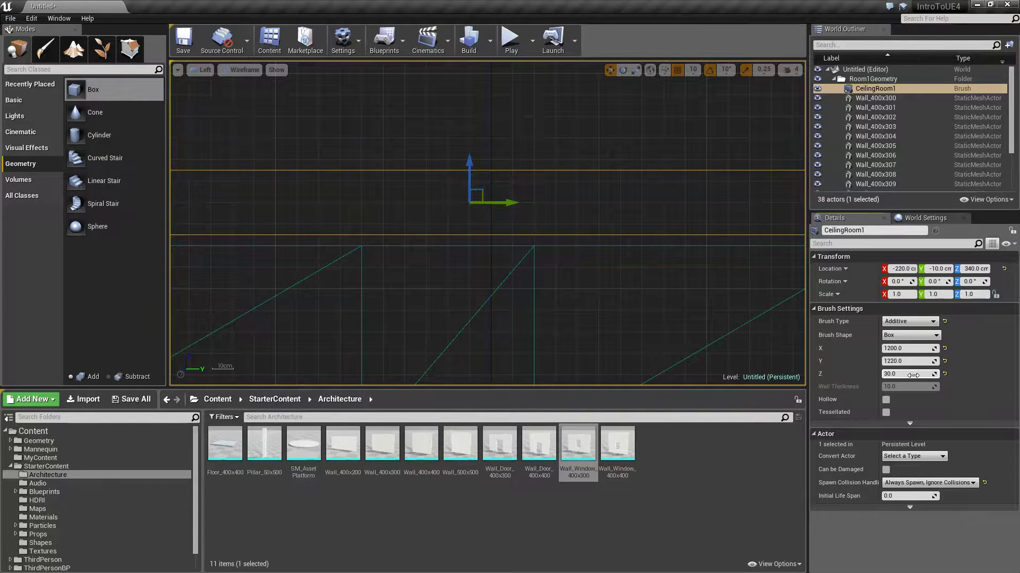
key(Return)
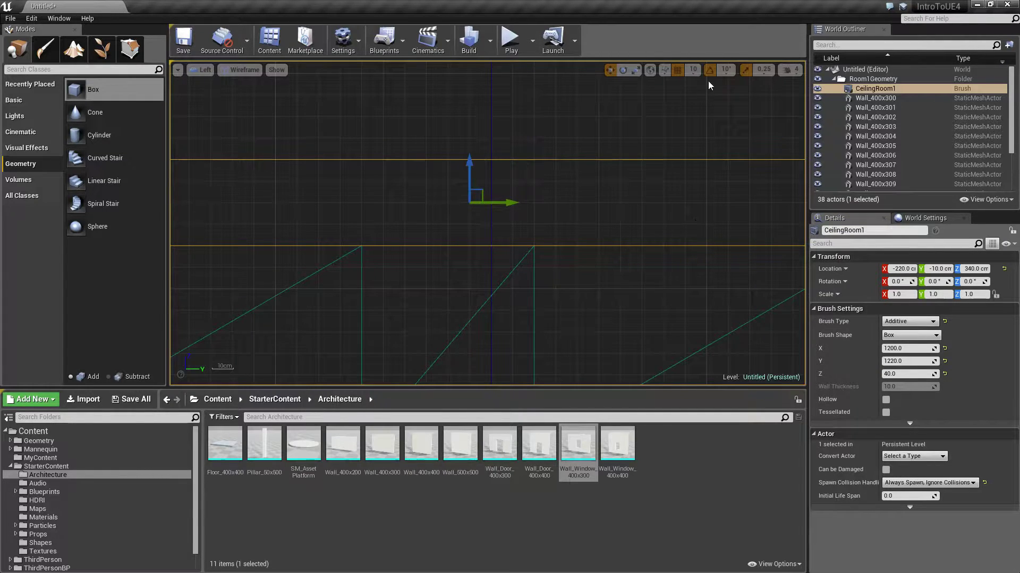
click(692, 69)
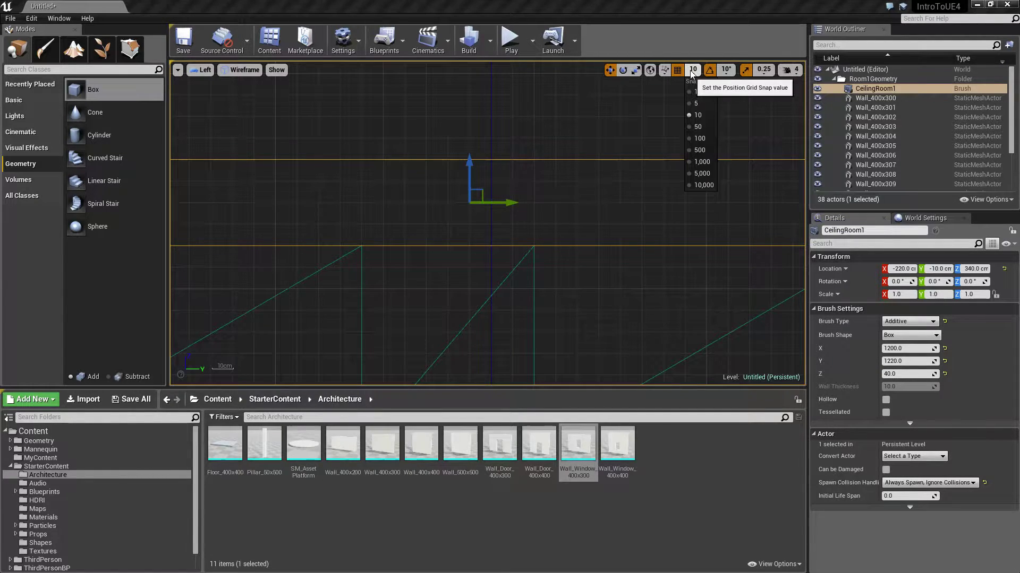
click(699, 111)
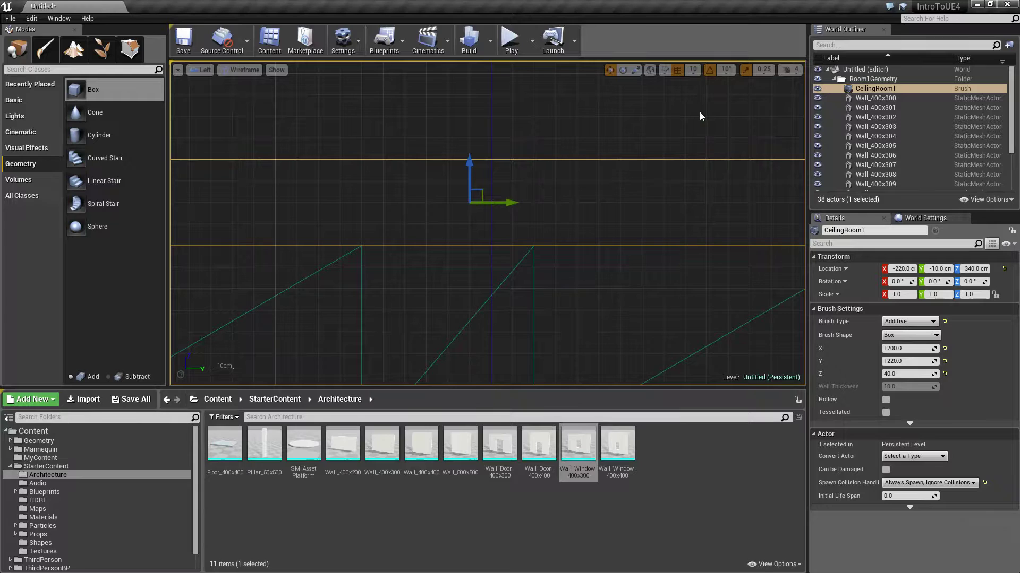
Step: Set the ceiling brush's Z size to 20 and lower it onto the wall tops at Z 330 cm
scroll(488, 229, down, 3)
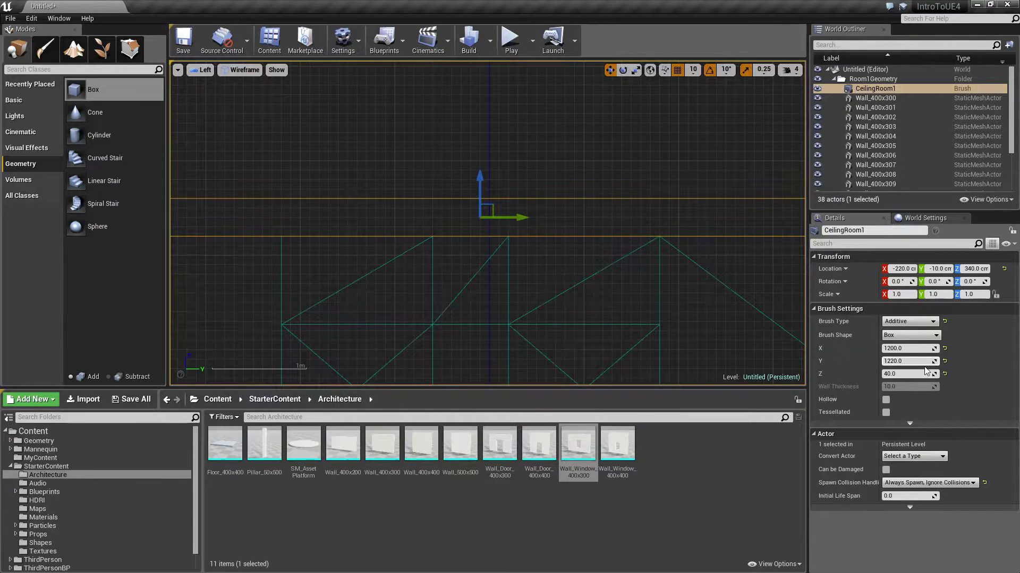
click(909, 374)
text(20)
key(Return)
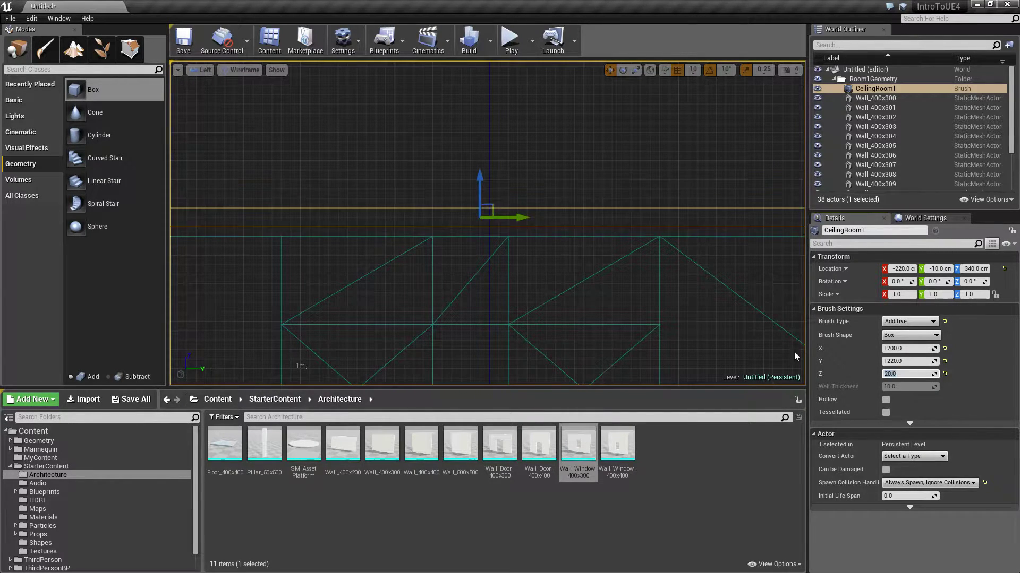
drag(480, 177, 470, 188)
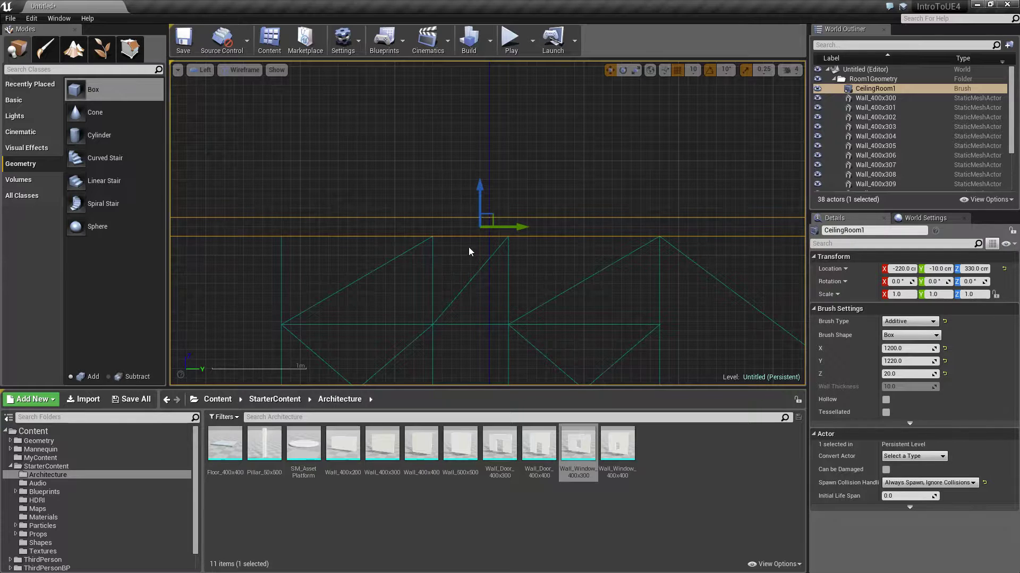
Step: Return to the perspective view and duplicate the first room's ceiling brush straight down to the base of its walls as a floor
click(202, 69)
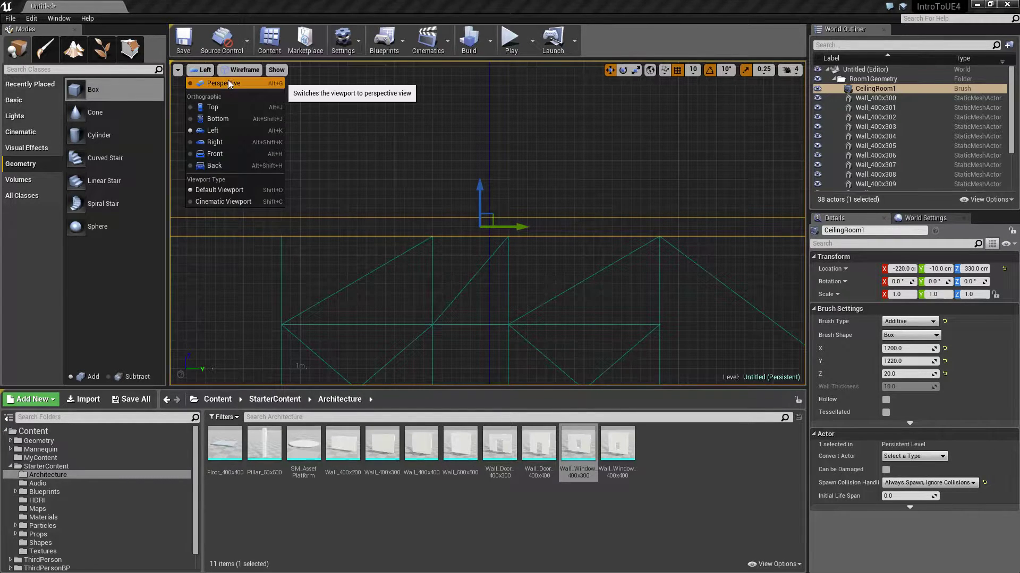
click(228, 80)
mouse_move(415, 205)
right_down()
mouse_move(390, 268)
mouse_move(382, 265)
mouse_move(414, 263)
right_up()
key(Escape)
right_drag(465, 67, 466, 67)
click(546, 138)
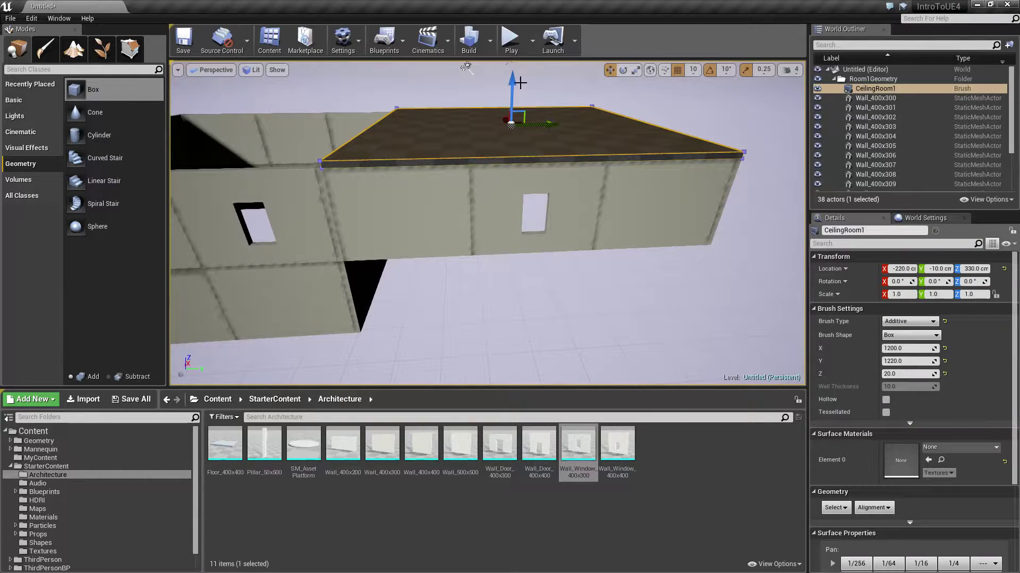
alt+drag(512, 80, 513, 88)
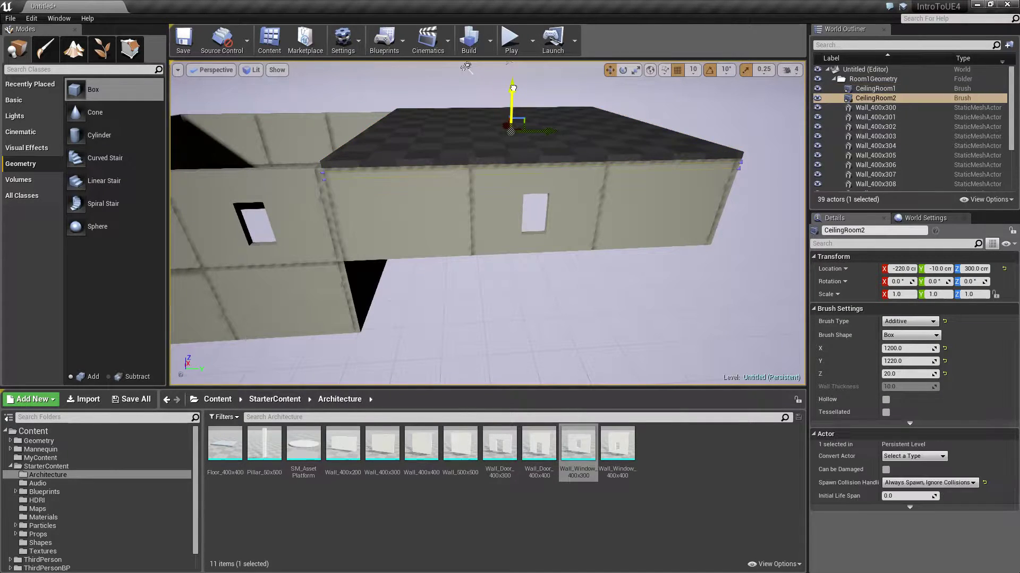
drag(520, 154, 519, 159)
right_drag(520, 160, 669, 224)
key(Escape)
Step: Duplicate the first room's ceiling across the second room at Y -1230 cm and set the copy's Y size to 1240
click(609, 216)
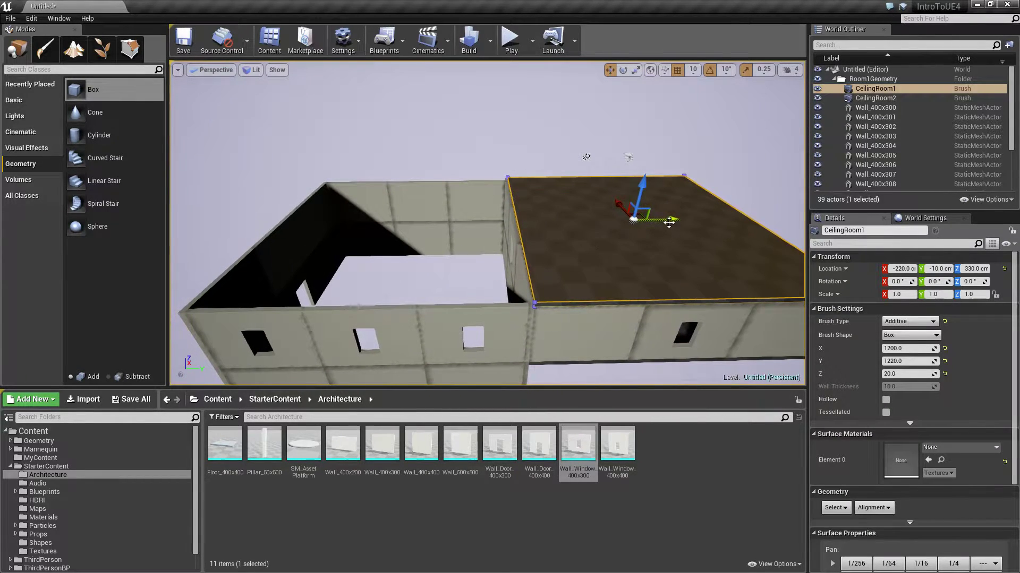
alt+drag(670, 219, 611, 222)
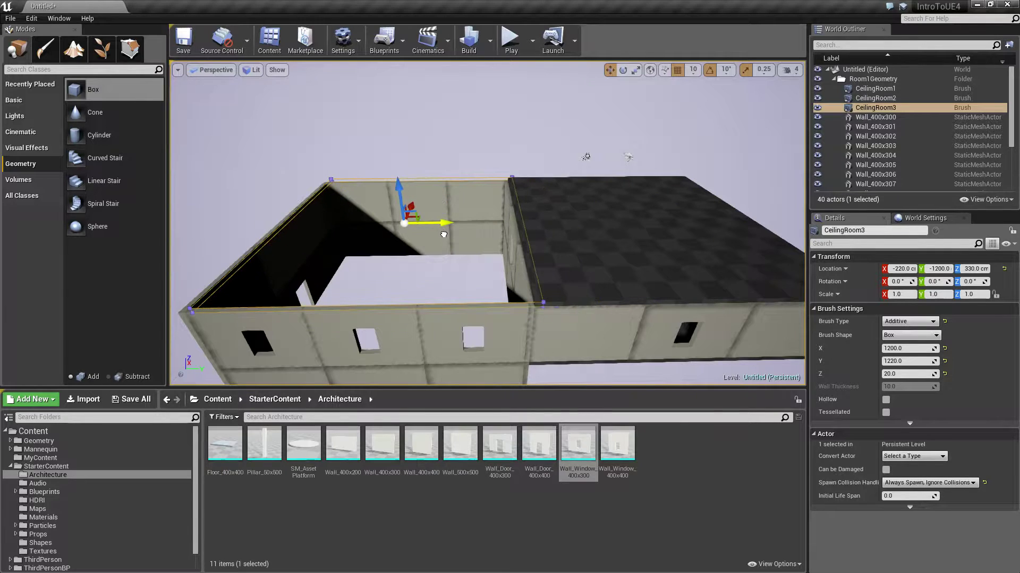
mouse_move(436, 235)
mouse_down()
mouse_move(646, 75)
mouse_move(445, 274)
mouse_move(478, 286)
mouse_move(456, 298)
mouse_up()
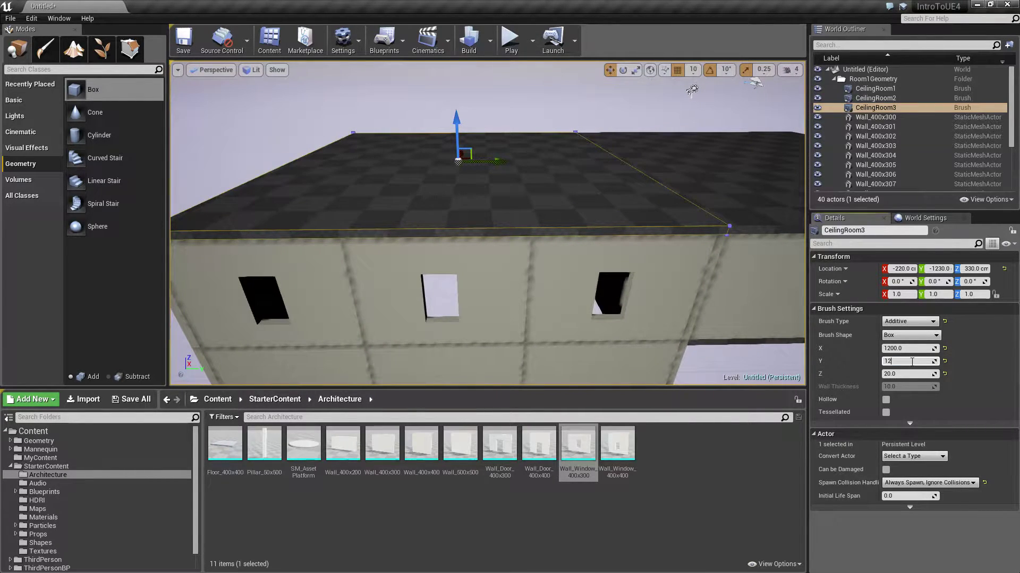
key(Return)
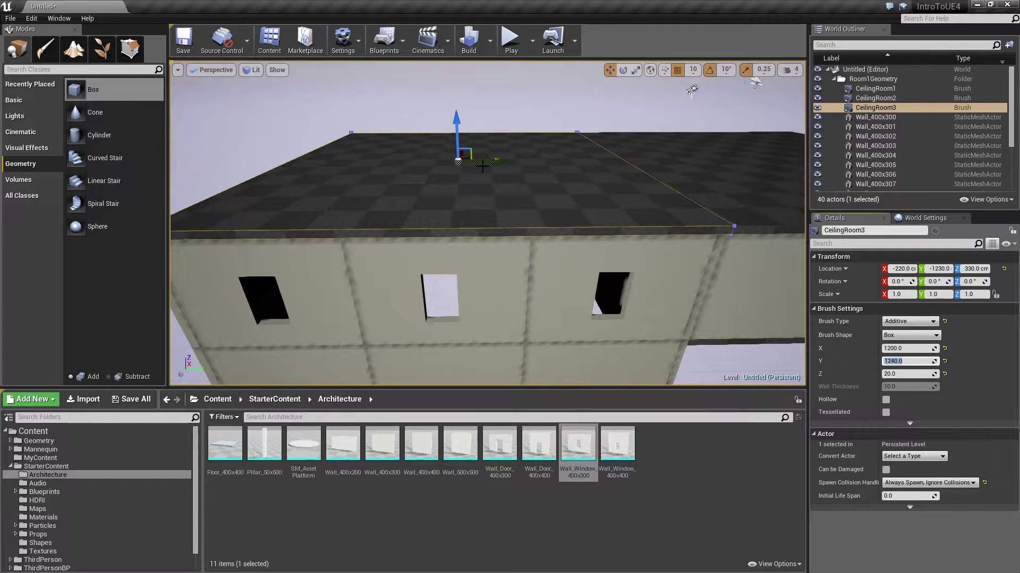
Step: Duplicate the second room's ceiling straight down to Z -280 cm at the base of its walls as a floor
click(596, 188)
mouse_move(596, 189)
right_down()
mouse_move(592, 112)
mouse_move(659, 120)
mouse_move(647, 119)
right_up()
click(478, 161)
alt+drag(446, 135, 453, 234)
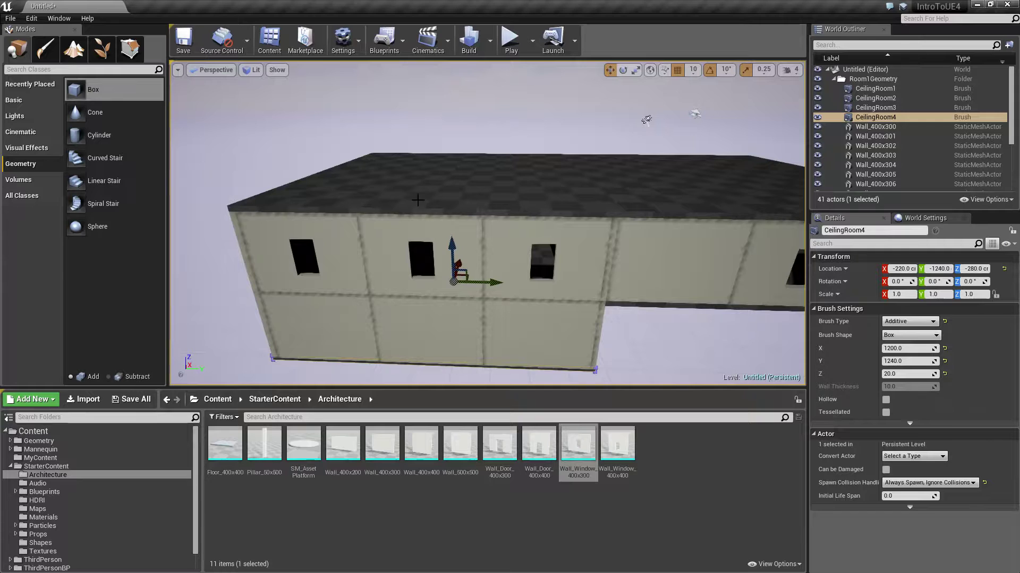
Step: In the left view, lower the second room's floor brush to Z -290 cm against the bottom edge of the walls
click(212, 69)
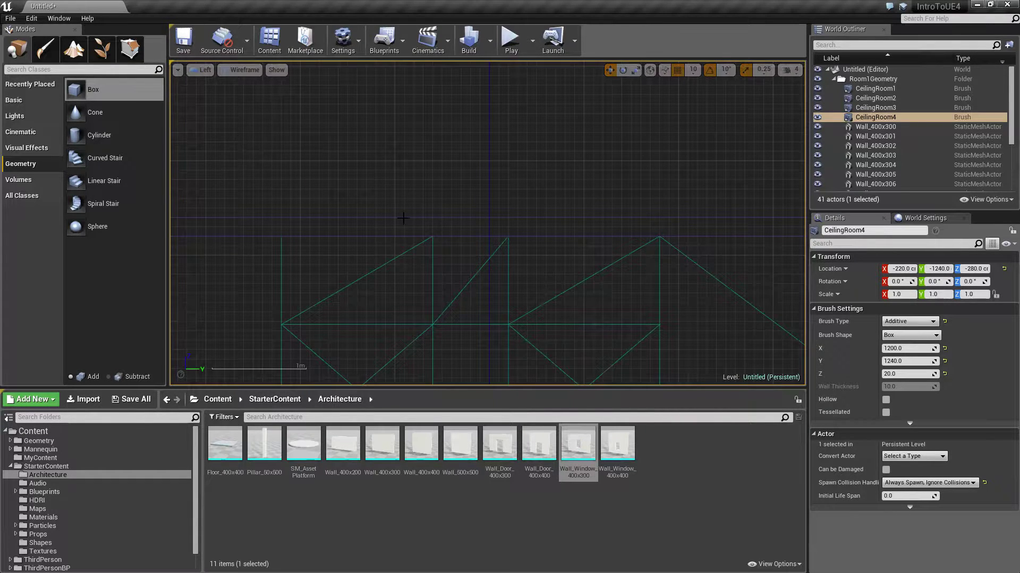
scroll(405, 223, down, 5)
scroll(460, 221, up, 8)
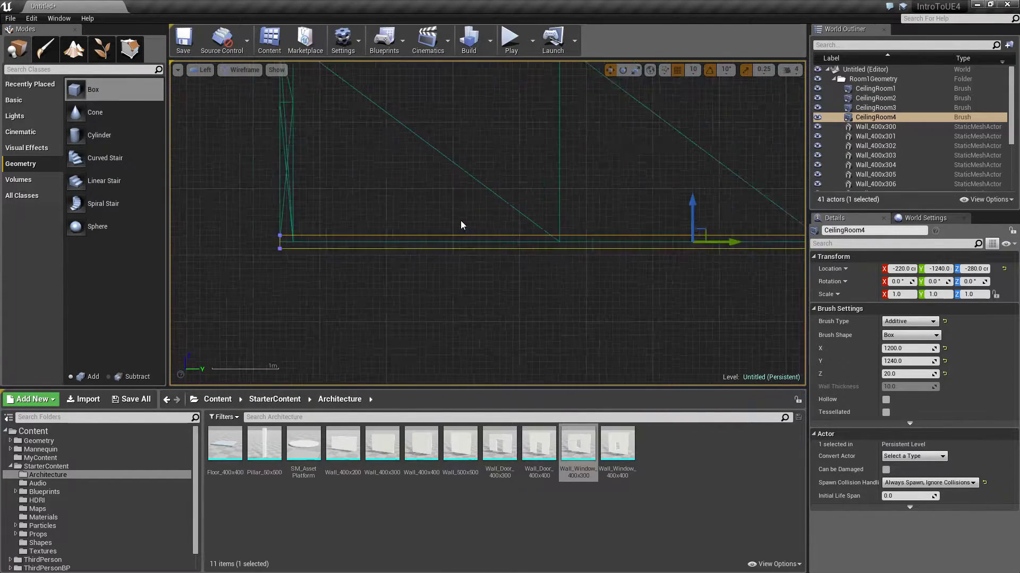
drag(576, 159, 576, 170)
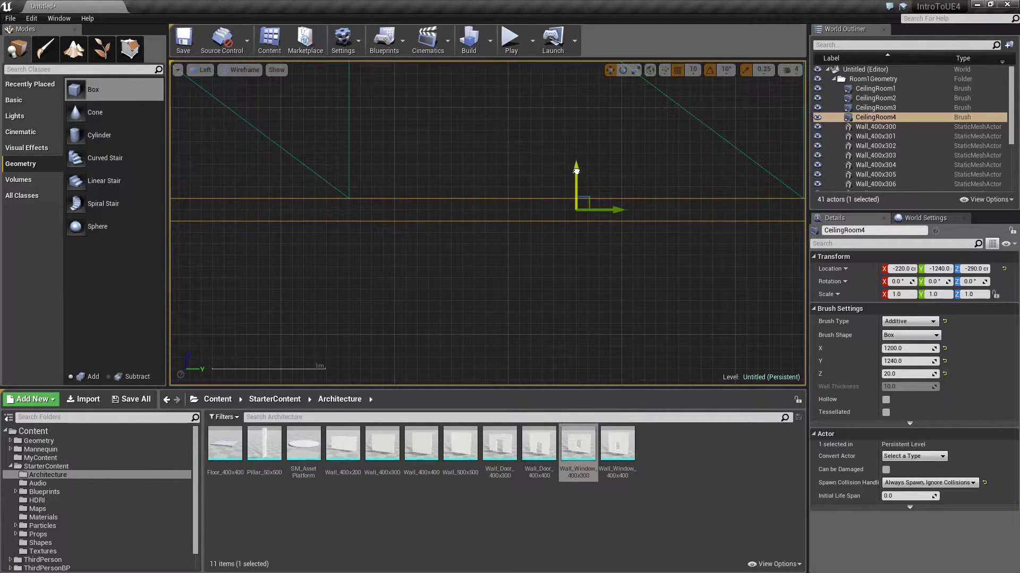
scroll(557, 165, down, 2)
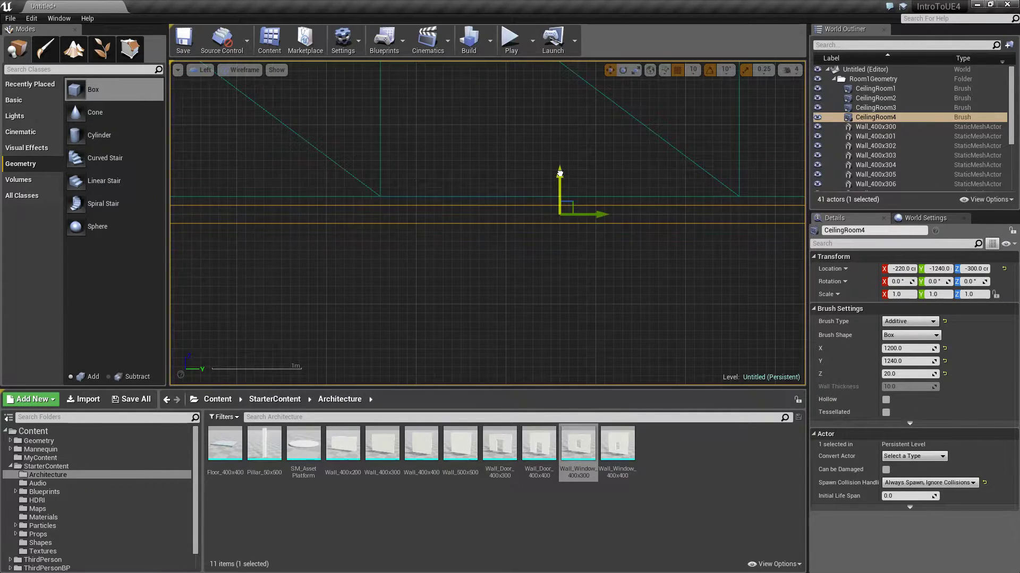
Step: Return to the perspective view and inspect the enclosed rooms from inside and outside, checking how dark the interior is
click(202, 69)
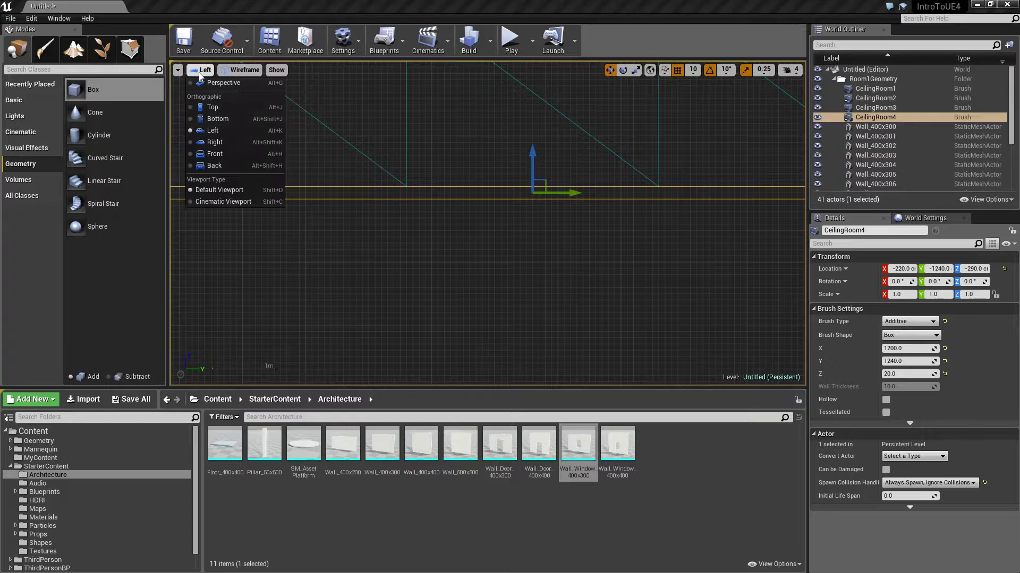
click(205, 83)
drag(205, 83, 631, 203)
right_drag(487, 223, 472, 244)
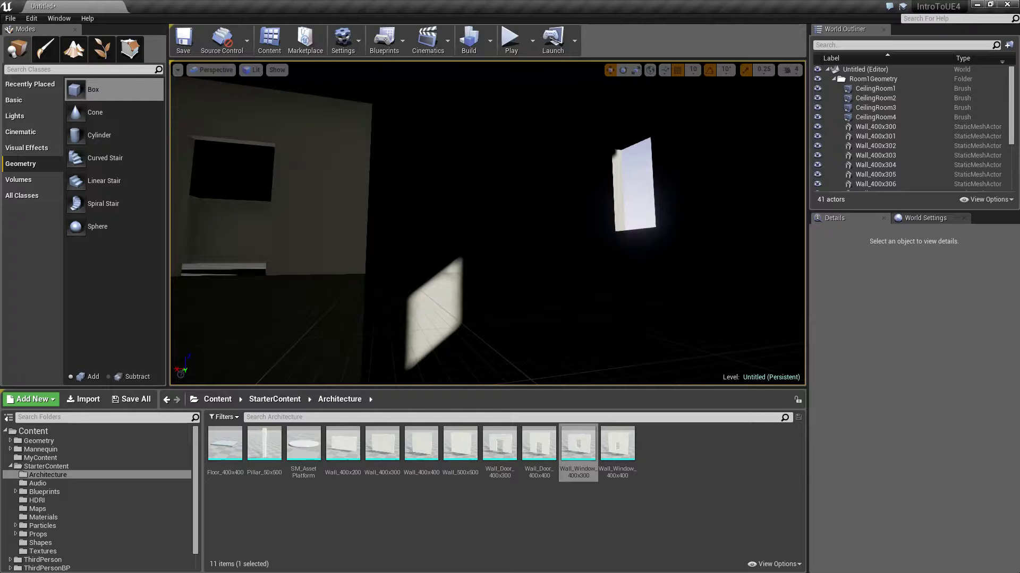
mouse_move(472, 244)
right_down()
mouse_move(447, 247)
mouse_move(470, 247)
right_up()
right_drag(615, 291, 599, 292)
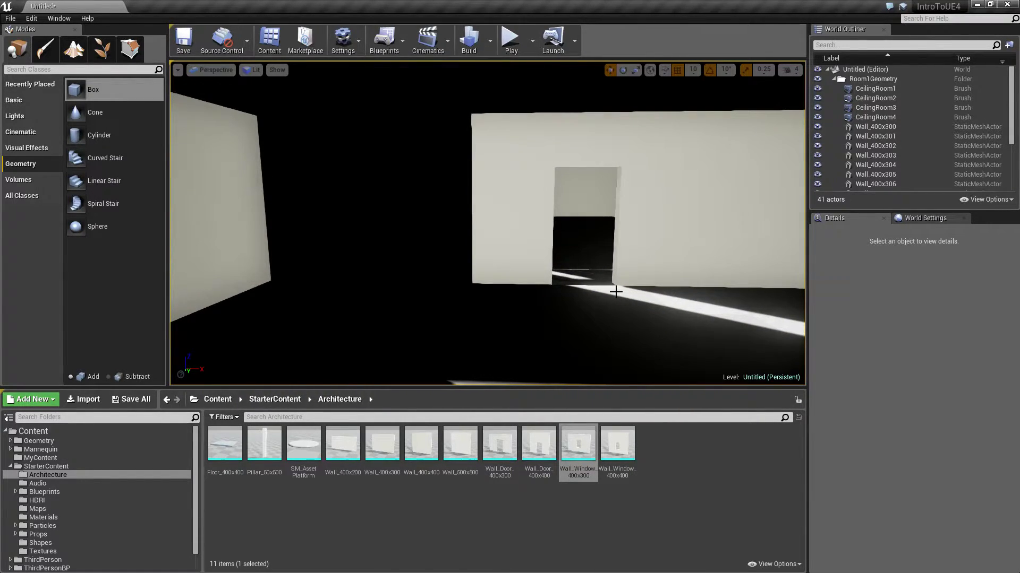
right_drag(599, 292, 630, 126)
key(s)
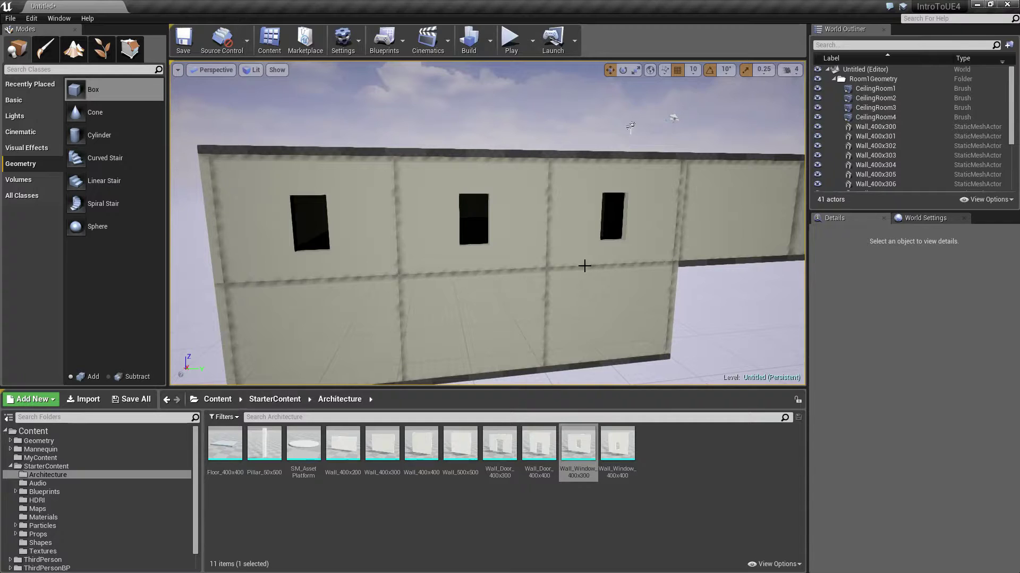
Step: Compare the Unlit, Lit and Wireframe view modes inside the enclosed rooms
click(254, 71)
click(273, 100)
right_drag(537, 264, 321, 157)
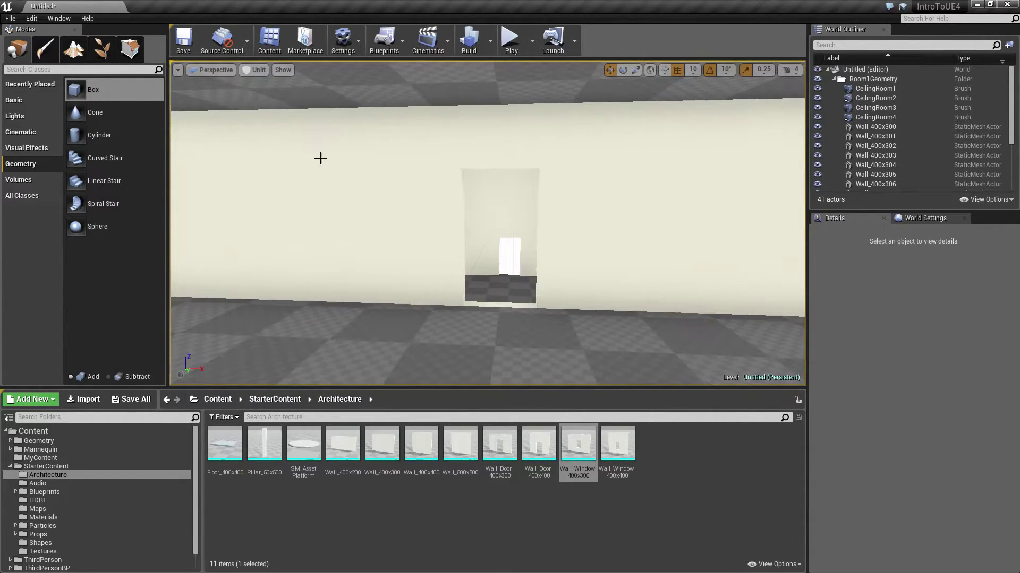
click(254, 75)
click(263, 91)
mouse_move(263, 90)
right_down()
mouse_move(212, 93)
mouse_move(276, 94)
right_up()
click(251, 69)
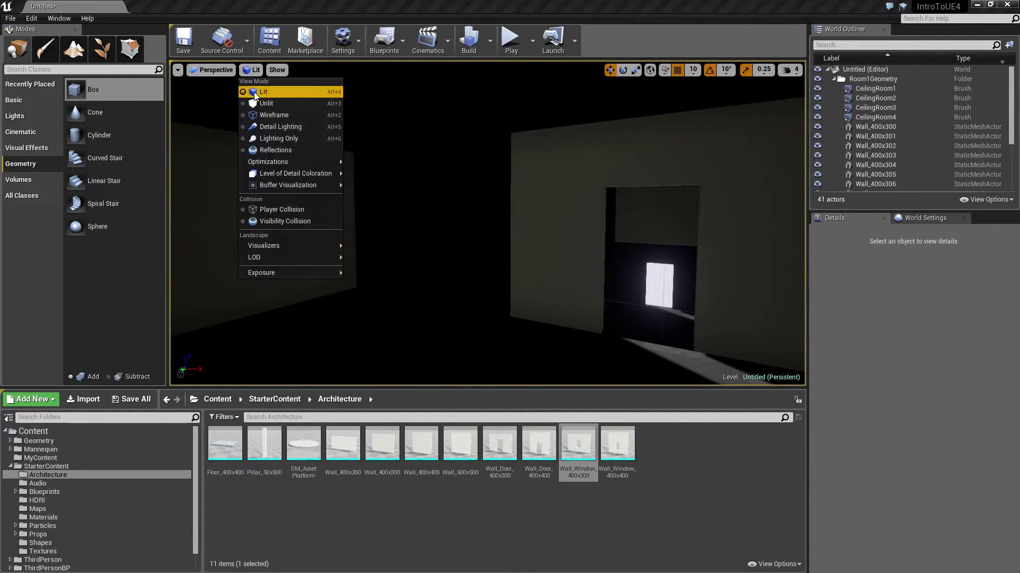
click(273, 115)
Step: Set the viewport's view mode to Unlit and face the wall with the raised doorway in the second room
click(250, 68)
click(266, 103)
right_drag(578, 230, 578, 230)
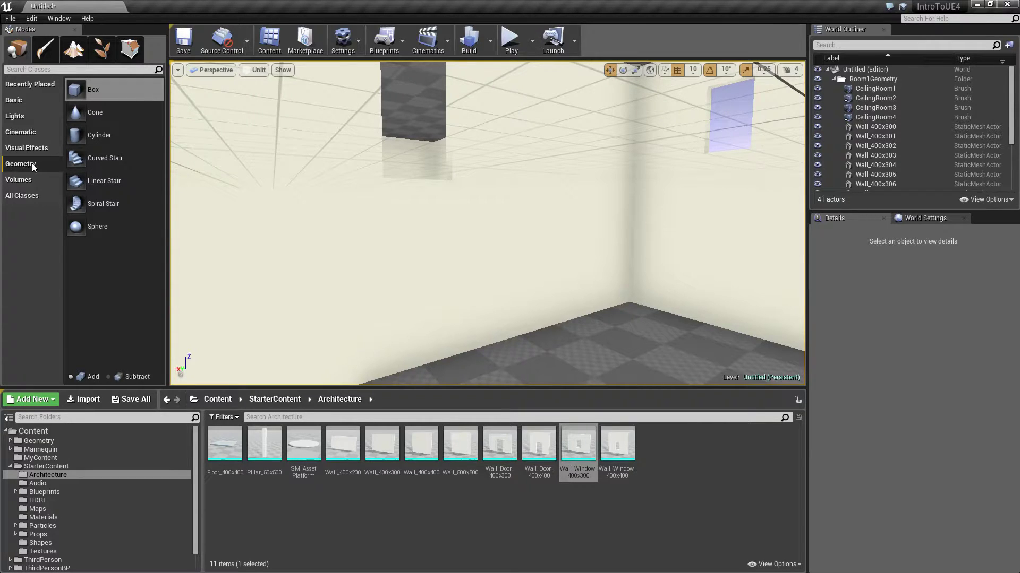
Step: Place an additive Linear Stair brush on the second room's floor and rotate it 90° about Z
mouse_move(85, 180)
mouse_down()
mouse_move(355, 332)
mouse_move(569, 359)
mouse_up()
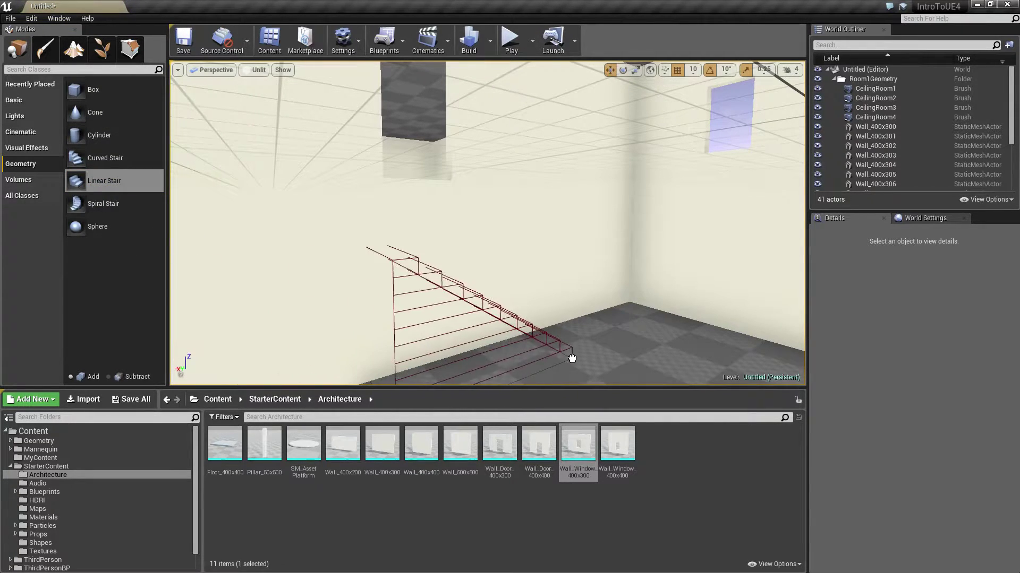
drag(653, 368, 652, 367)
right_drag(644, 341, 586, 323)
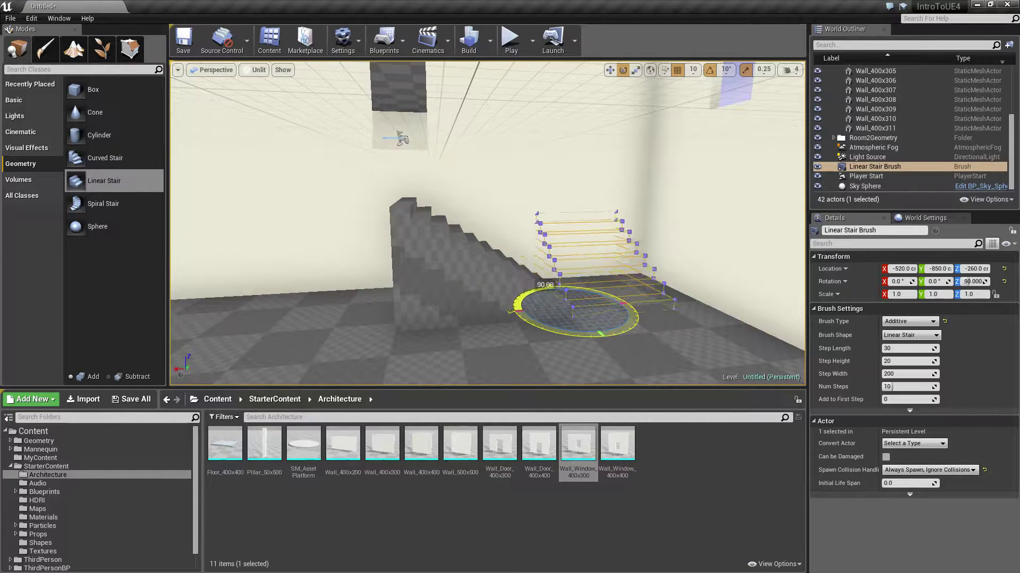
drag(600, 333, 605, 322)
Step: Move the stair brush against the wall beneath the raised doorway, at X -120 and Y -940 cm, and clear the selection
key(w)
mouse_move(565, 308)
right_down()
mouse_move(561, 265)
mouse_move(571, 270)
right_up()
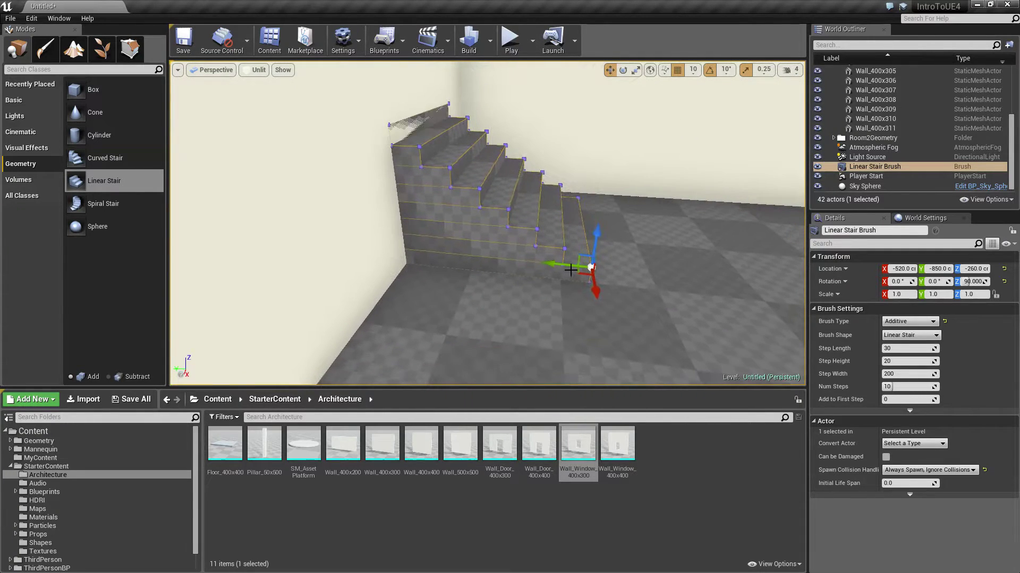
mouse_move(582, 275)
mouse_down()
mouse_move(695, 342)
mouse_move(591, 294)
mouse_move(532, 283)
mouse_up()
click(532, 283)
mouse_move(436, 295)
mouse_down()
mouse_move(274, 288)
mouse_move(284, 284)
mouse_up()
mouse_move(462, 280)
mouse_down()
mouse_move(462, 255)
mouse_move(457, 277)
mouse_up()
drag(329, 330, 345, 336)
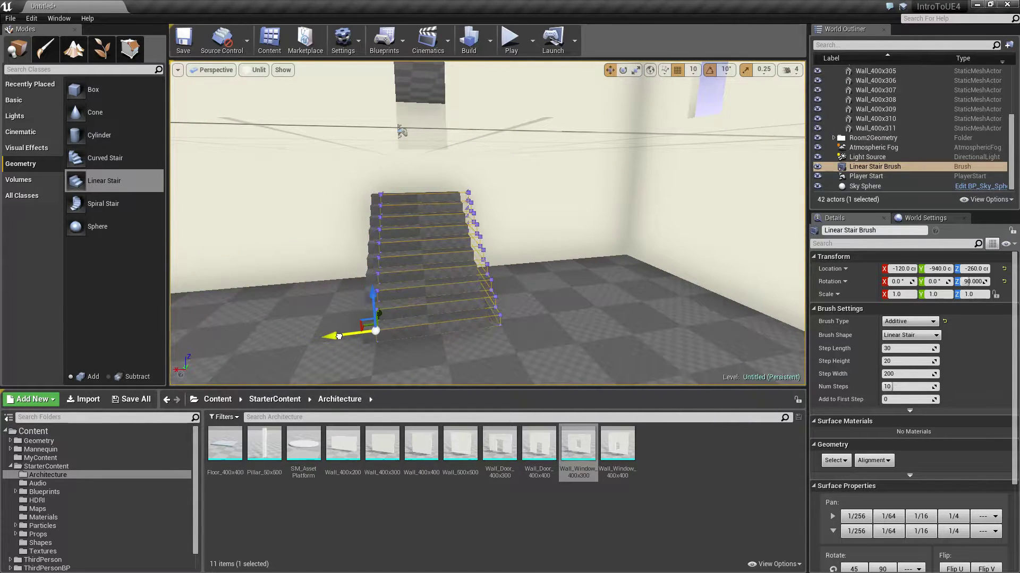
key(Escape)
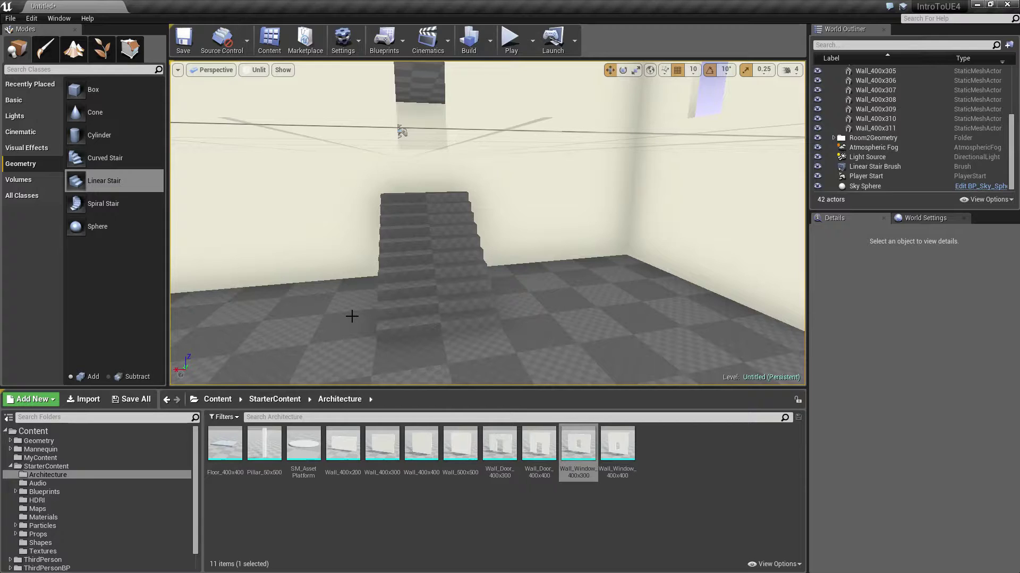
Step: Select different step faces of the staircase to compare the single-surface settings with the whole brush's settings
click(424, 249)
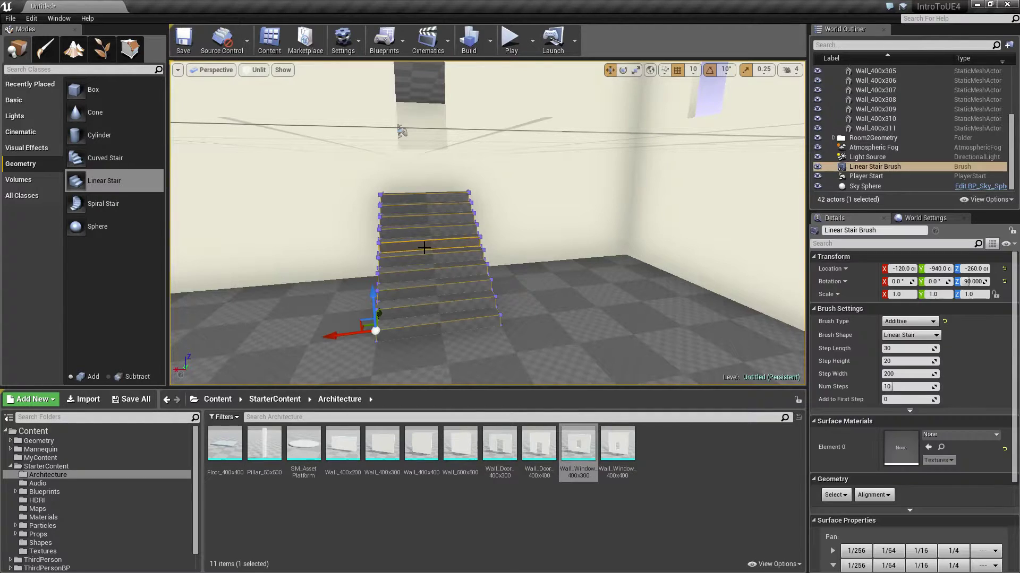
click(423, 245)
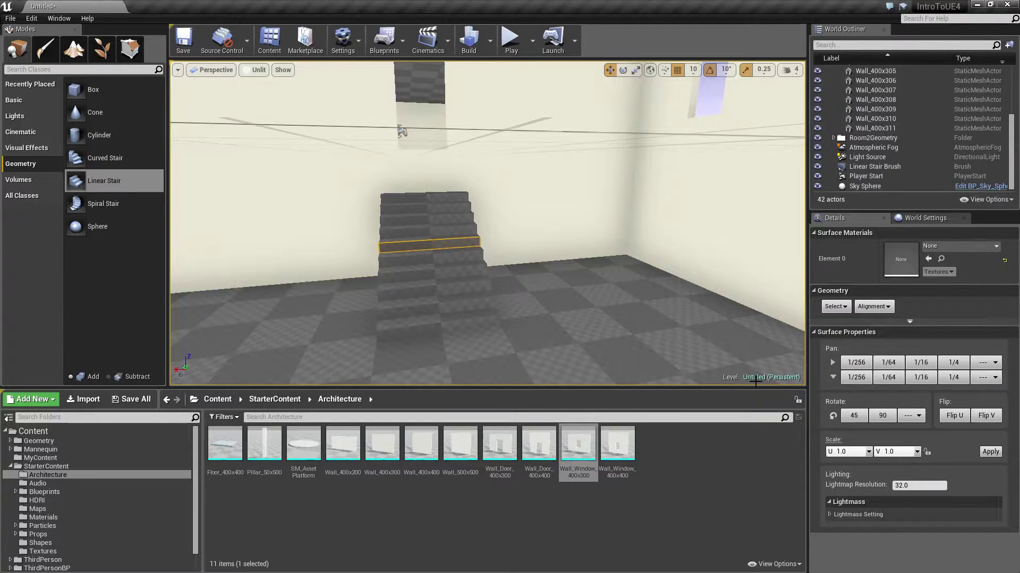
click(446, 291)
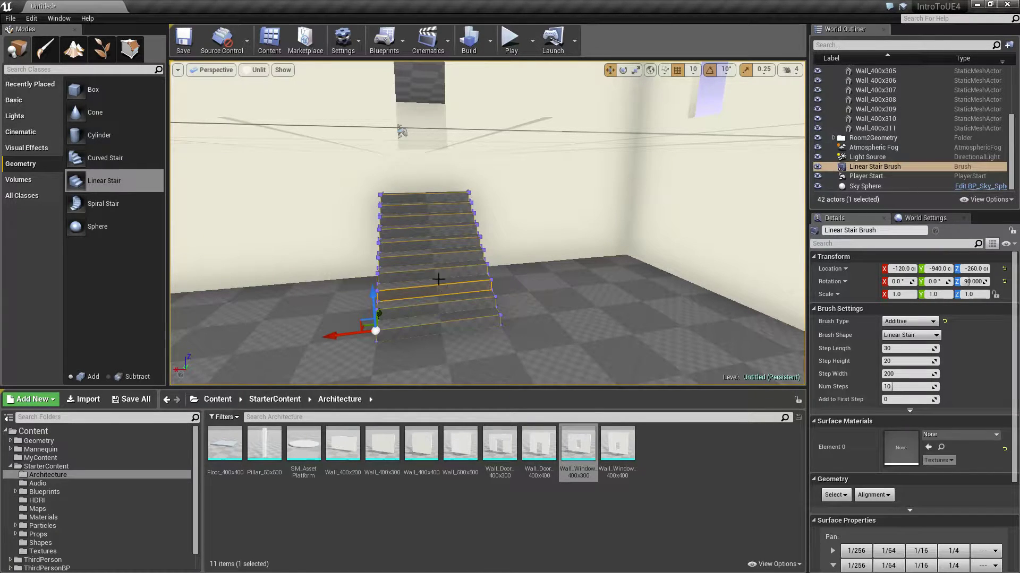
click(430, 259)
click(425, 244)
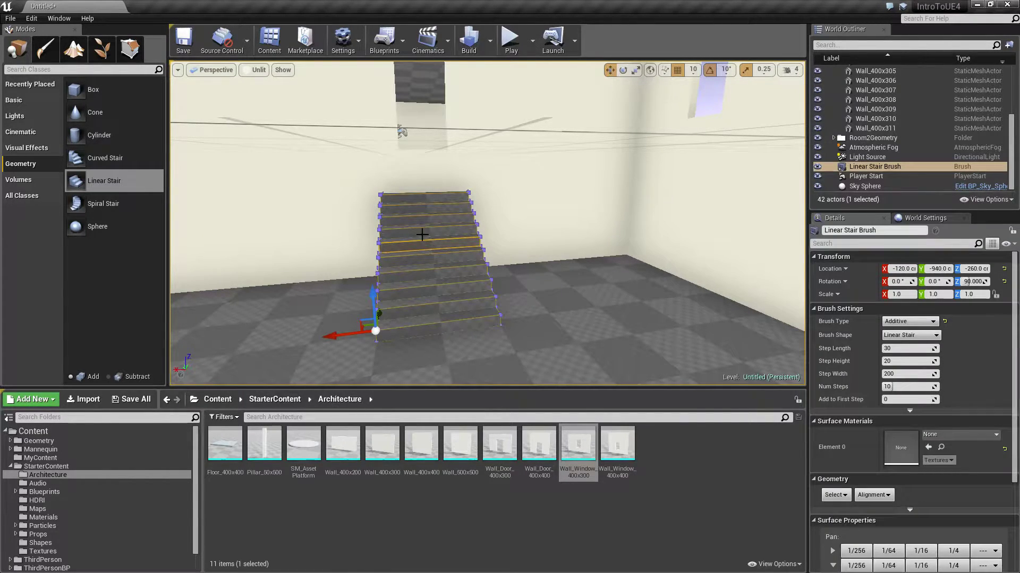
click(421, 231)
click(422, 232)
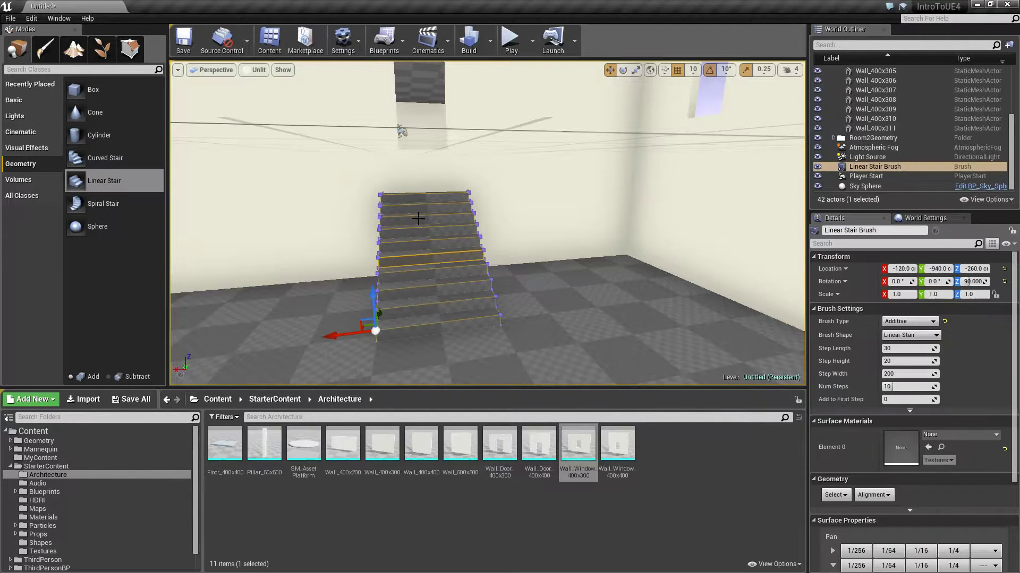
Step: Examine the staircase from its side and front, selecting the adjoining wall and the whole stair brush
right_drag(421, 232, 425, 232)
right_drag(299, 256, 299, 256)
click(299, 256)
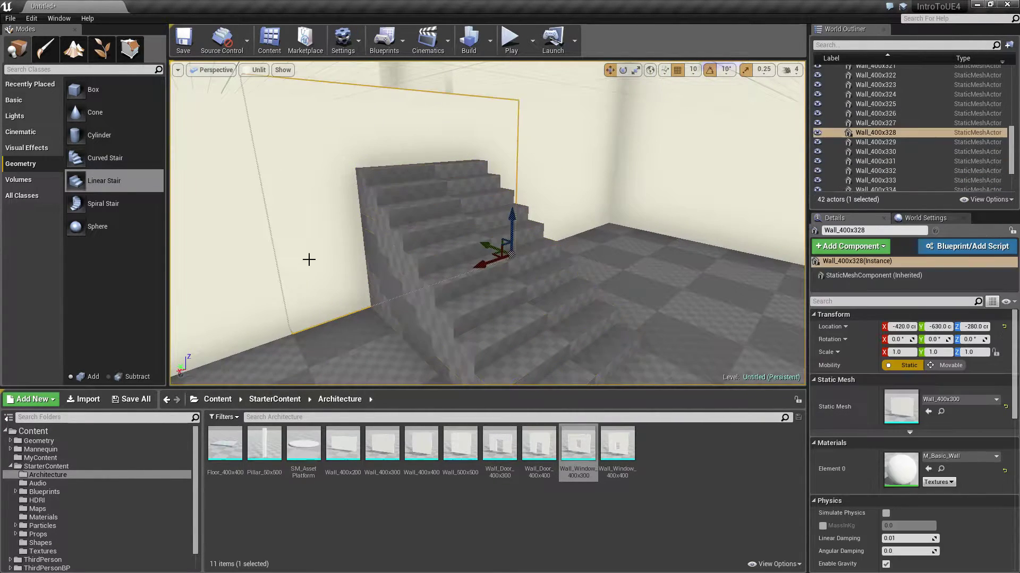
click(490, 296)
right_drag(525, 313, 504, 338)
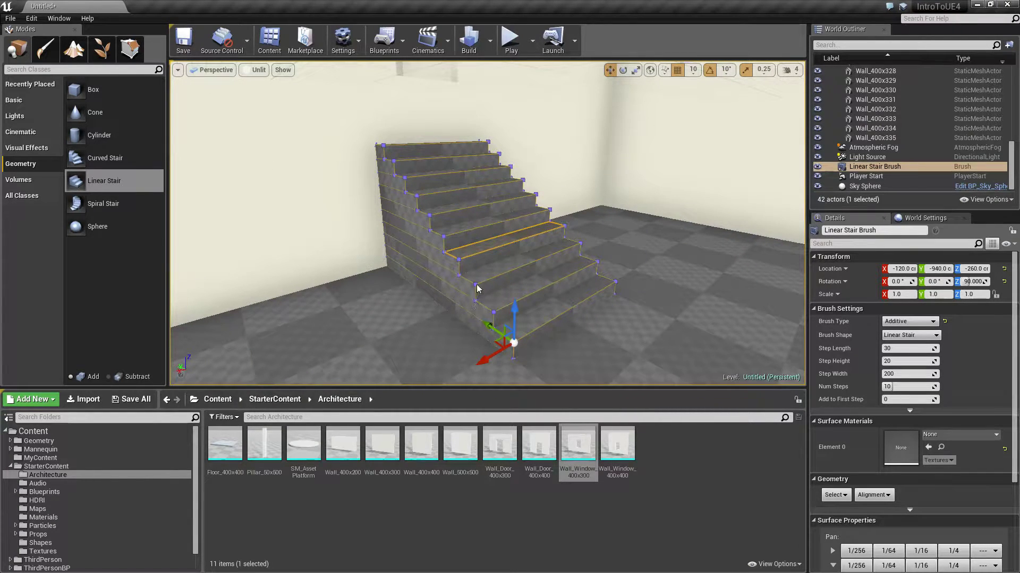
click(434, 269)
click(417, 222)
click(418, 216)
click(526, 292)
right_drag(528, 286, 531, 279)
scroll(531, 279, up, 2)
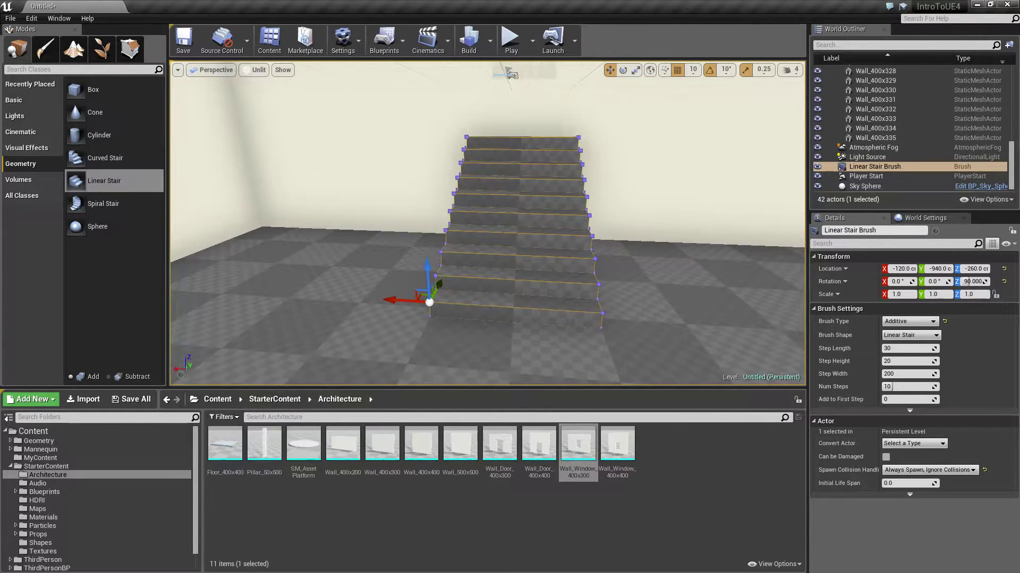
Step: Select a single tread and the stair brush again, and examine the stair height against the raised doorway above
click(531, 272)
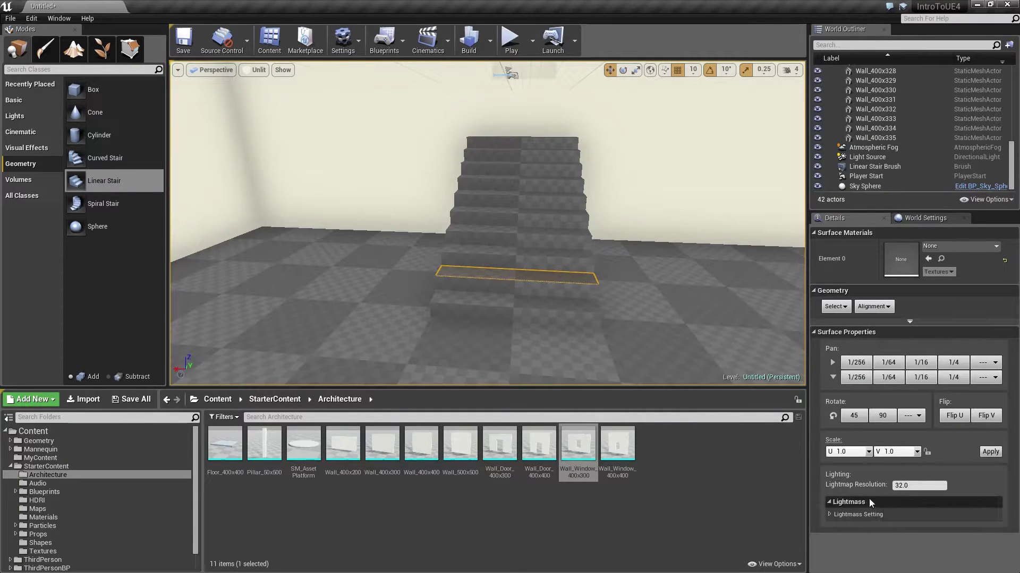
click(558, 250)
alt+drag(558, 246, 451, 246)
mouse_move(567, 277)
mouse_down()
mouse_move(582, 239)
mouse_move(559, 282)
mouse_up()
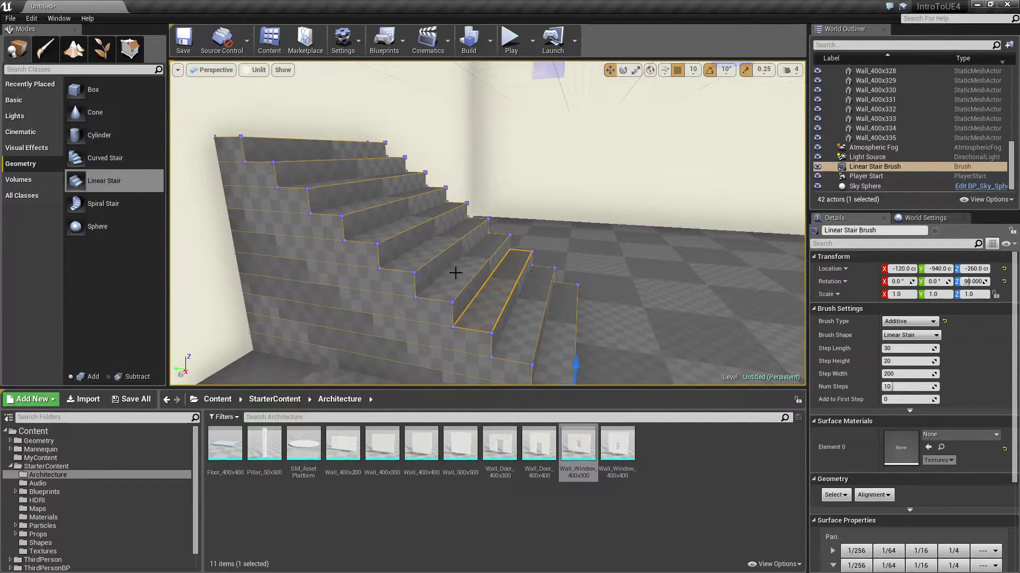
key(Escape)
click(494, 289)
mouse_move(494, 289)
mouse_down()
mouse_move(491, 302)
mouse_move(468, 295)
mouse_move(398, 202)
mouse_up()
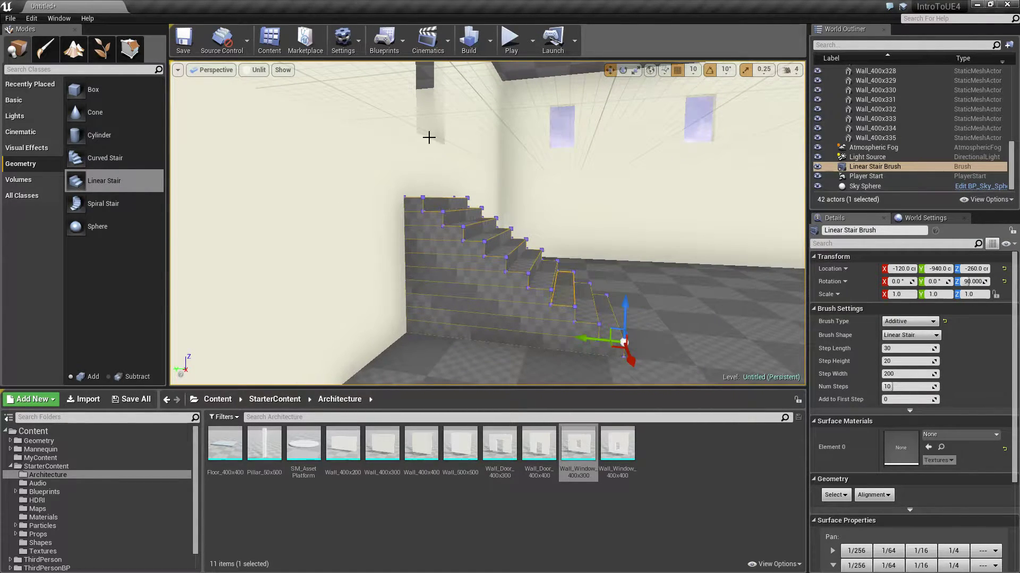
Step: Extend the stair brush to 15 steps while sliding it away from the wall to Y -1130 cm
drag(586, 338, 661, 346)
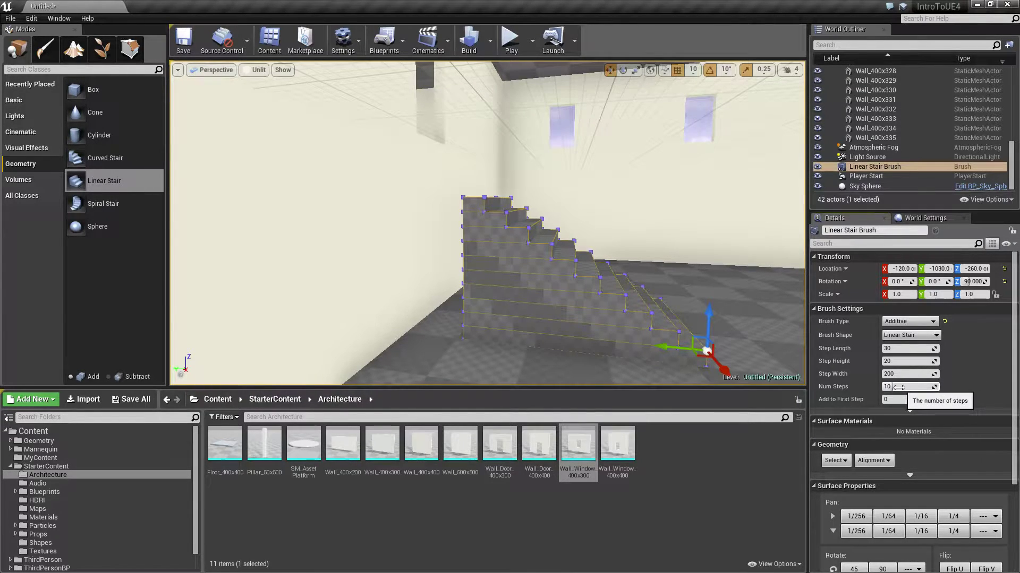
drag(897, 387, 904, 388)
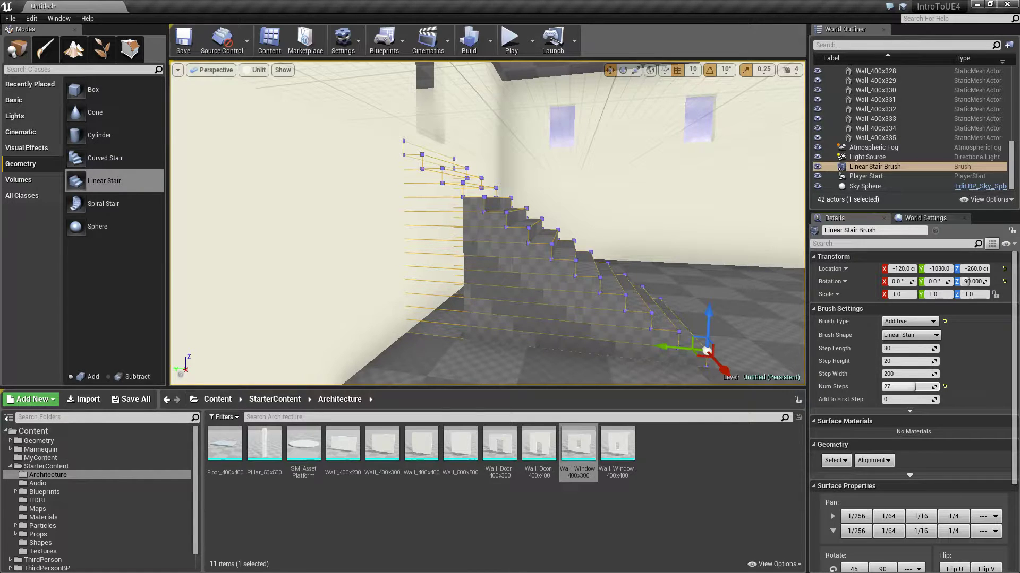
drag(903, 387, 867, 378)
drag(702, 357, 793, 368)
drag(915, 387, 910, 387)
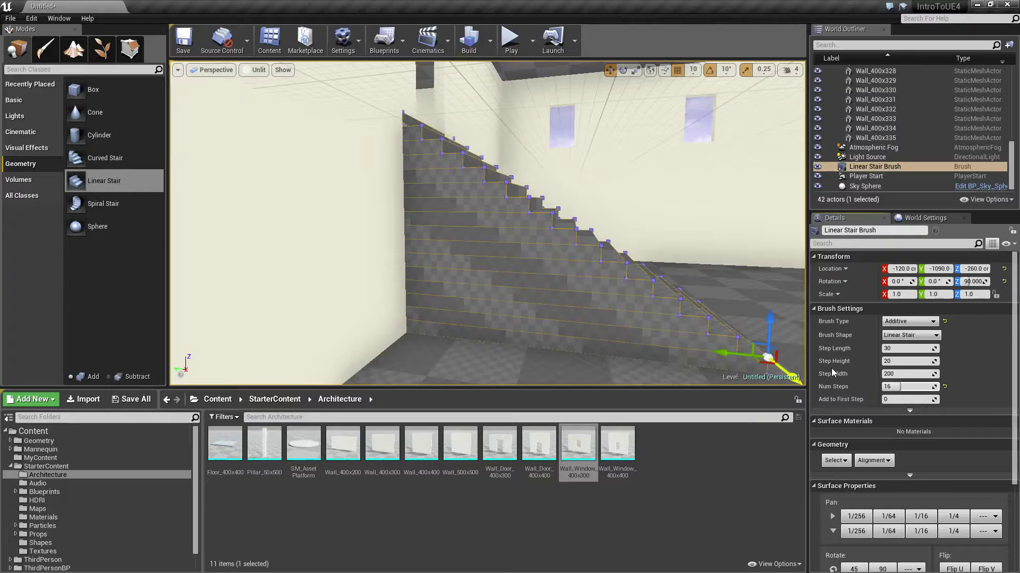
drag(787, 369, 699, 316)
right_drag(699, 316, 699, 316)
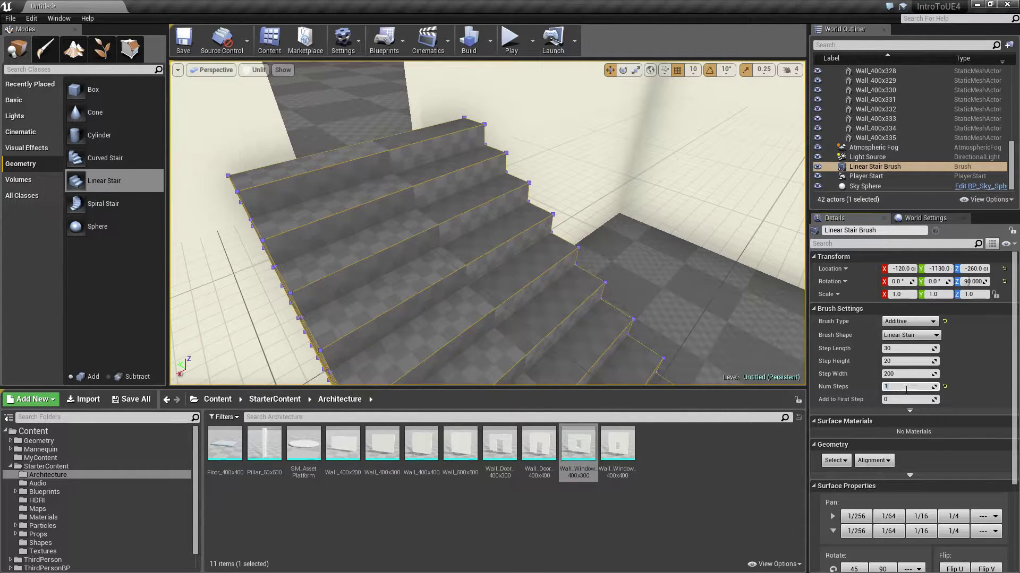
key(Return)
Step: Move the stair brush to Y -1090 cm, using the Left view to align its back edge with the wall beneath the doorway
right_drag(496, 282, 496, 282)
right_drag(493, 178, 494, 178)
right_drag(546, 302, 546, 302)
mouse_move(599, 334)
mouse_down()
mouse_move(568, 331)
mouse_move(584, 335)
mouse_up()
click(202, 74)
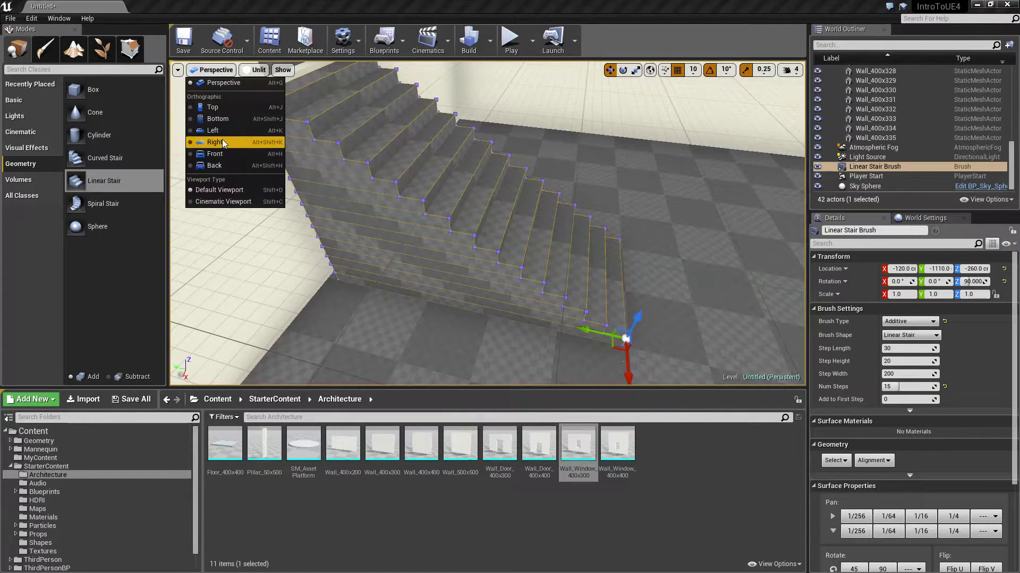
click(216, 128)
scroll(522, 232, up, 5)
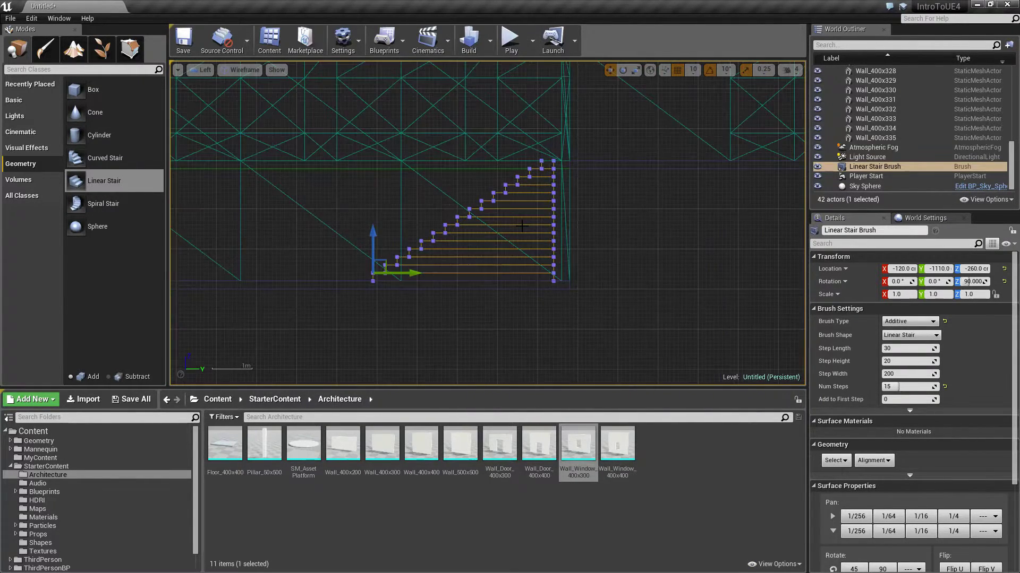
scroll(628, 219, down, 3)
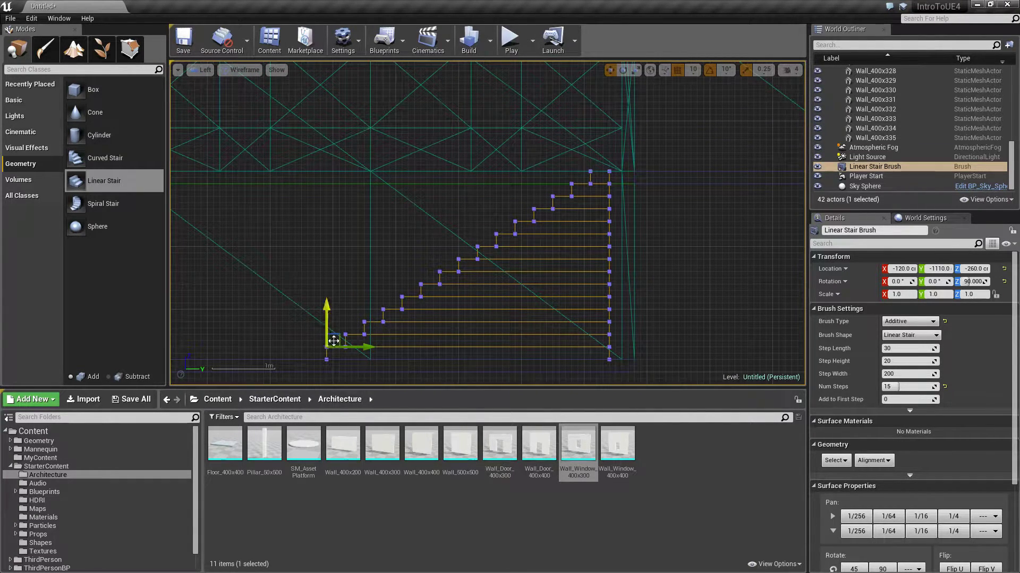
drag(368, 346, 378, 348)
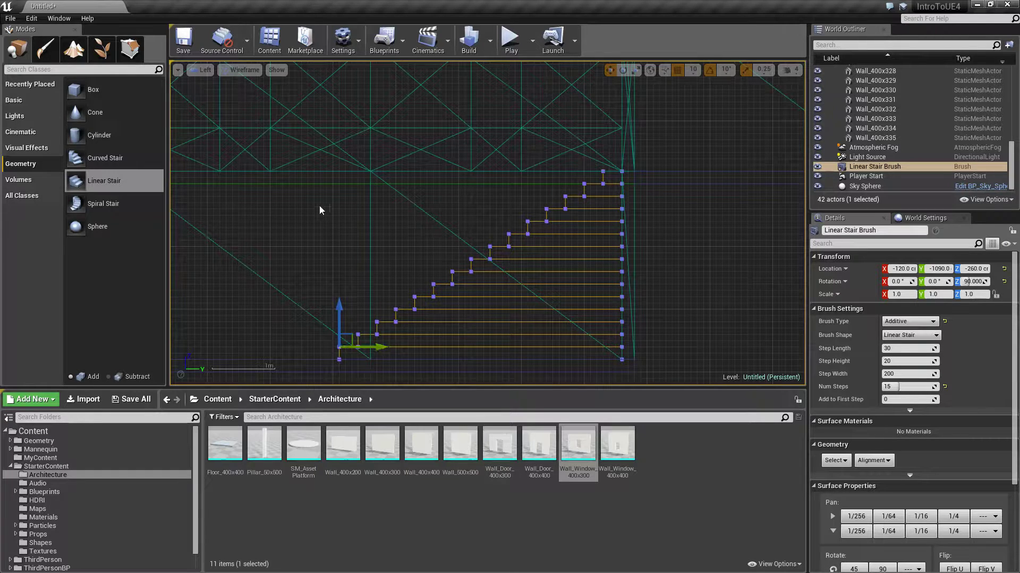
Step: Check the stair brush's sideways alignment with the doorway from perspective and the Top view, leaving it at X -120 cm
click(201, 70)
click(212, 84)
drag(489, 230, 501, 239)
mouse_move(500, 238)
right_down()
mouse_move(494, 234)
mouse_move(504, 236)
mouse_move(499, 244)
mouse_move(510, 233)
mouse_move(505, 250)
mouse_move(496, 232)
right_up()
click(497, 233)
click(211, 70)
click(215, 95)
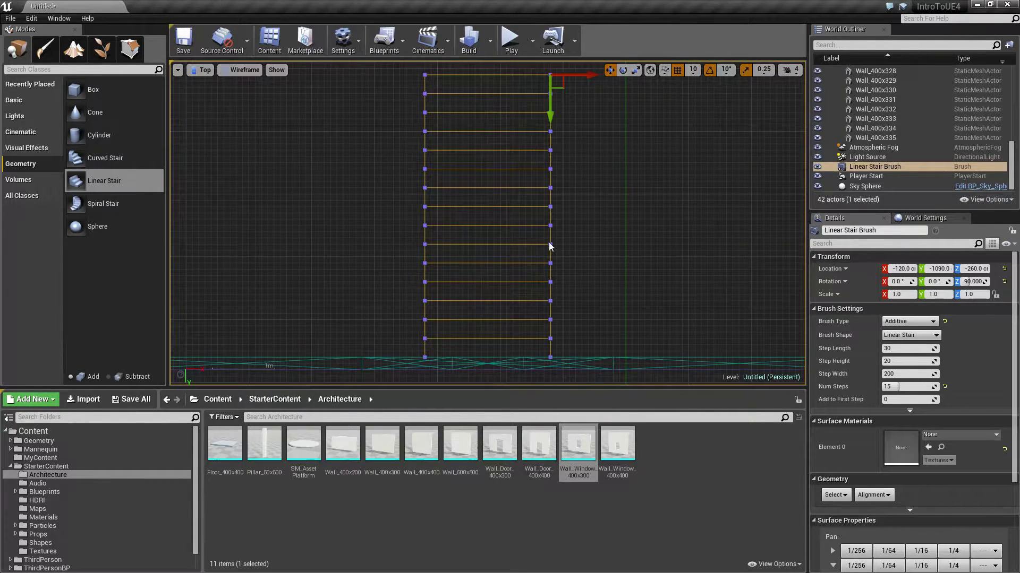
right_drag(518, 287, 476, 304)
scroll(494, 269, up, 3)
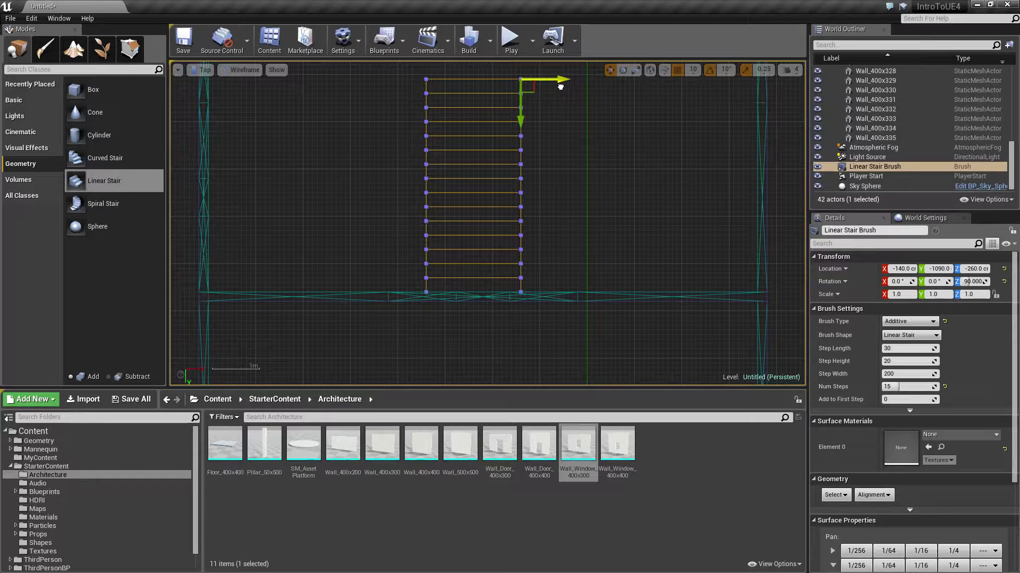
drag(560, 86, 564, 88)
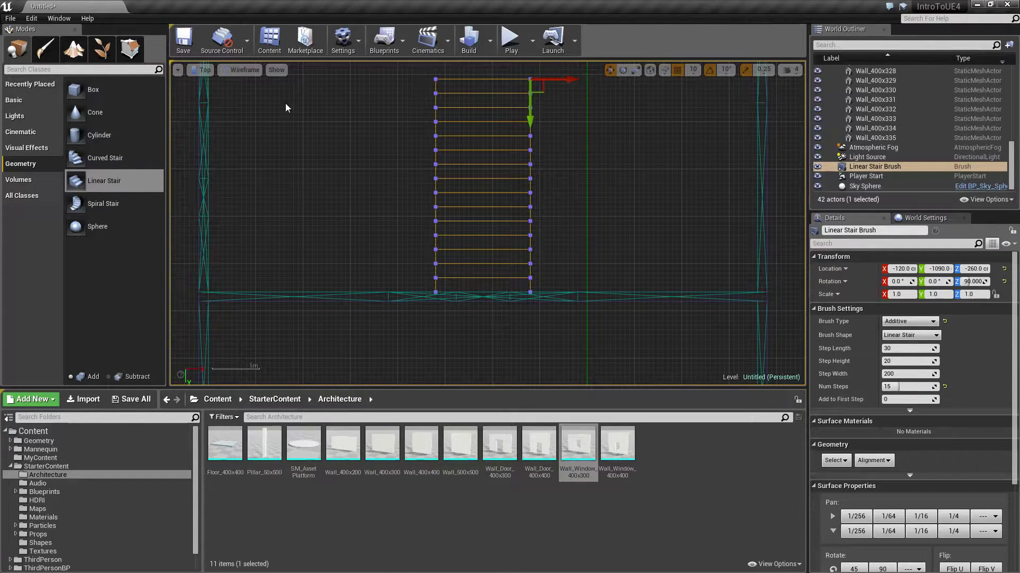
Step: Try another view mode in the Top view, restore Wireframe, and return to the perspective view
click(233, 70)
click(242, 92)
click(231, 71)
click(246, 115)
click(205, 70)
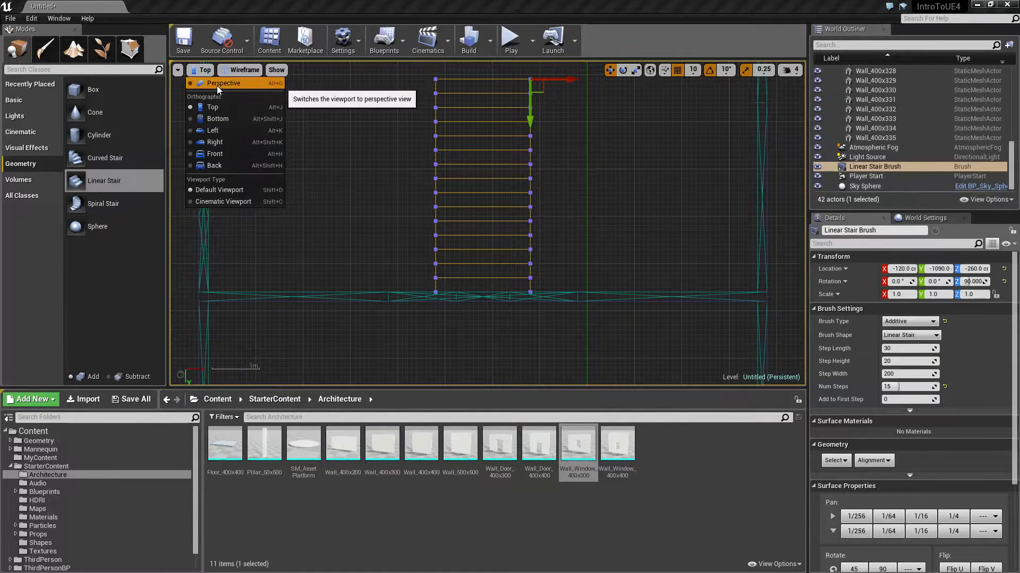
click(249, 91)
Step: Select the Player Start in the first room, trigger the pending autosave immediately, and focus the view on the actor
click(511, 236)
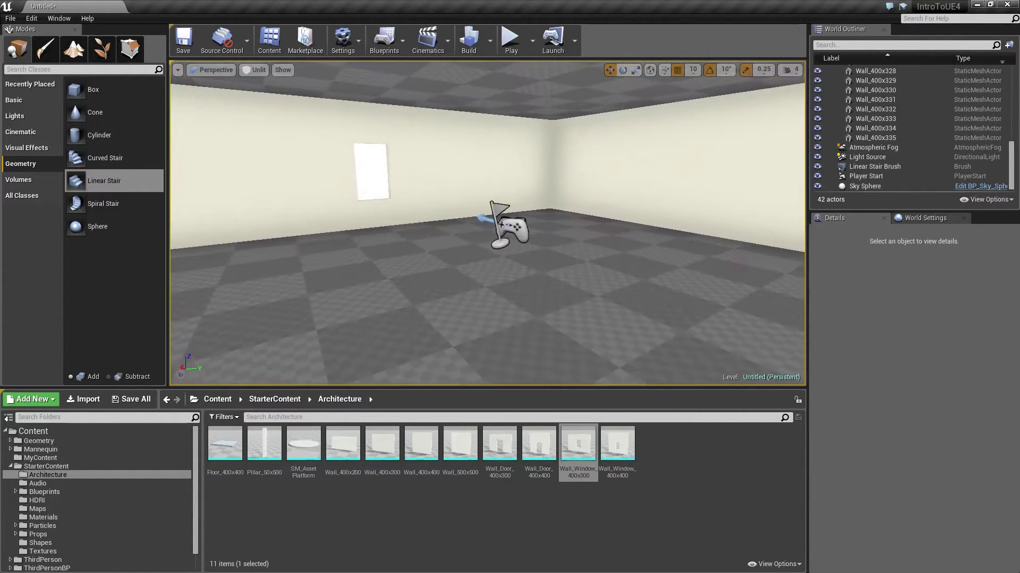
click(537, 253)
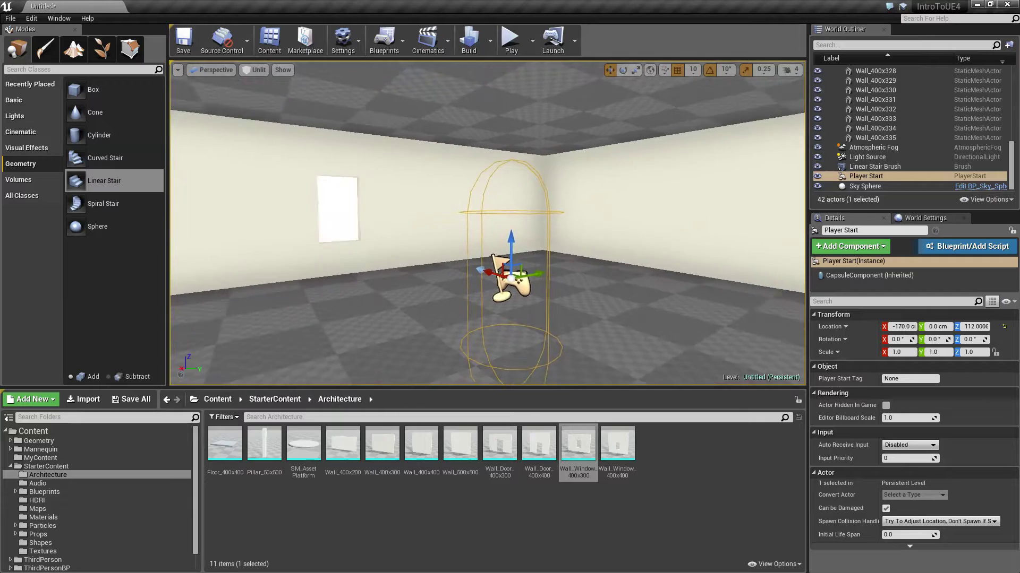
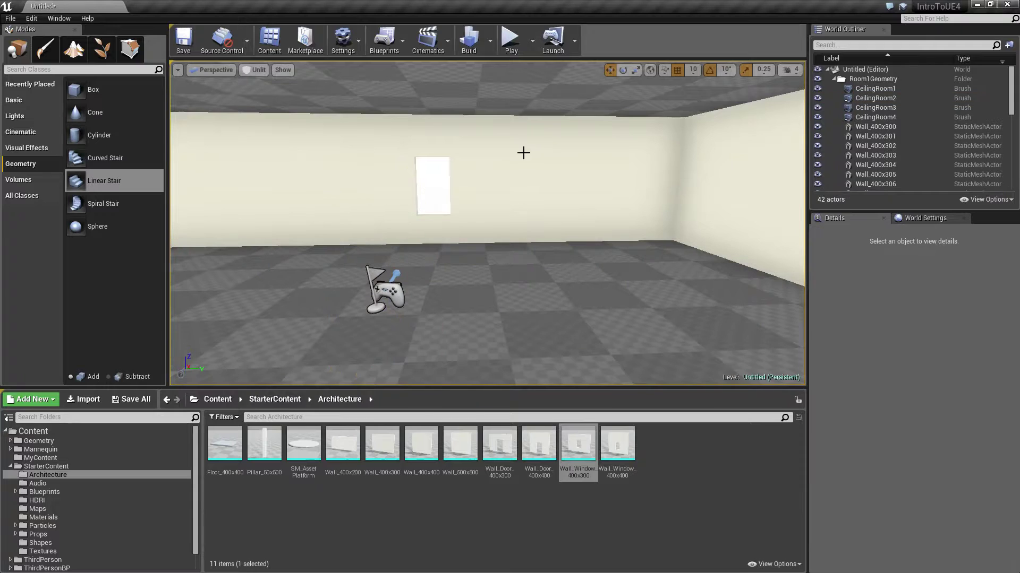
click(384, 284)
right_drag(384, 284, 308, 282)
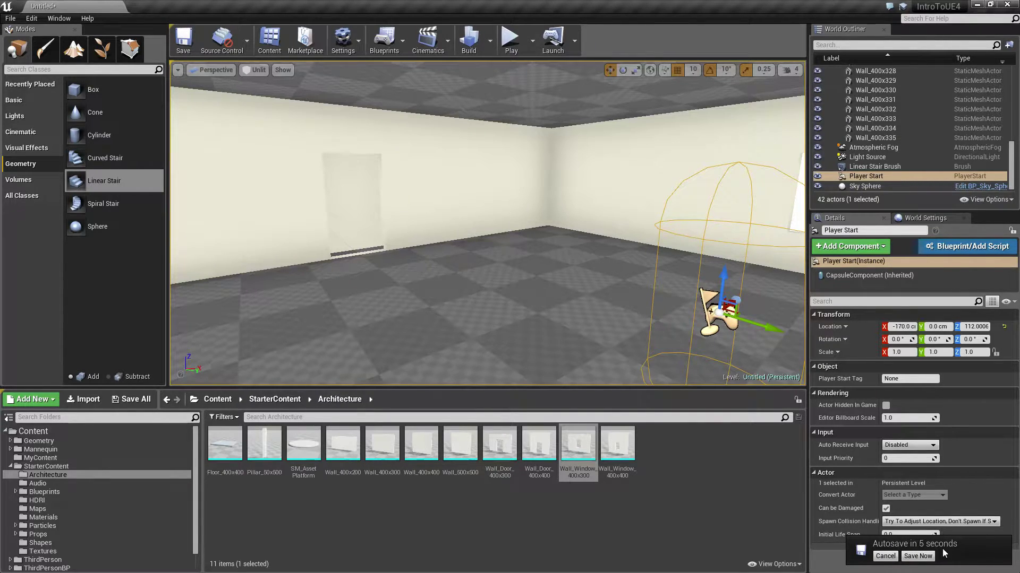
click(917, 556)
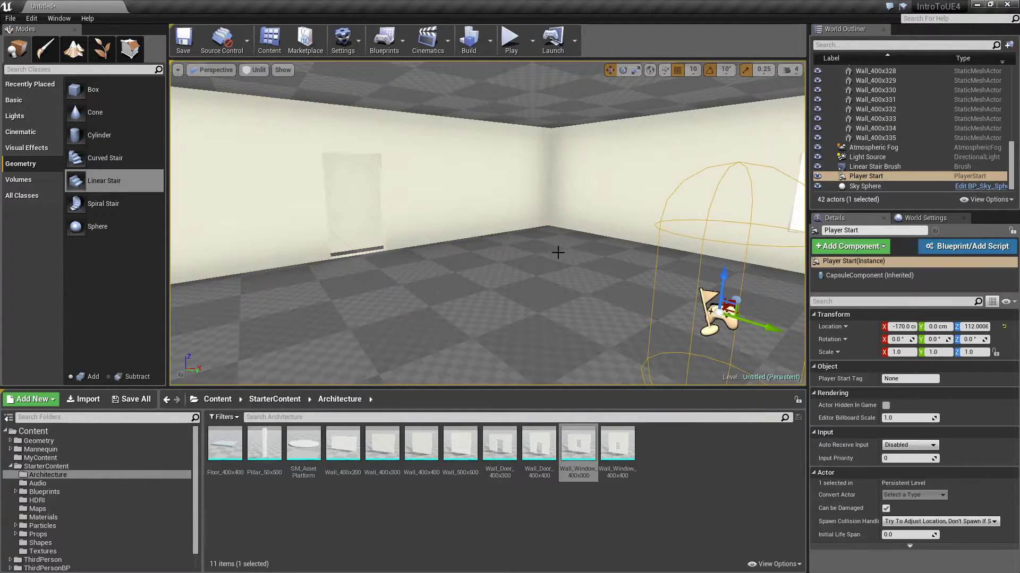
key(f)
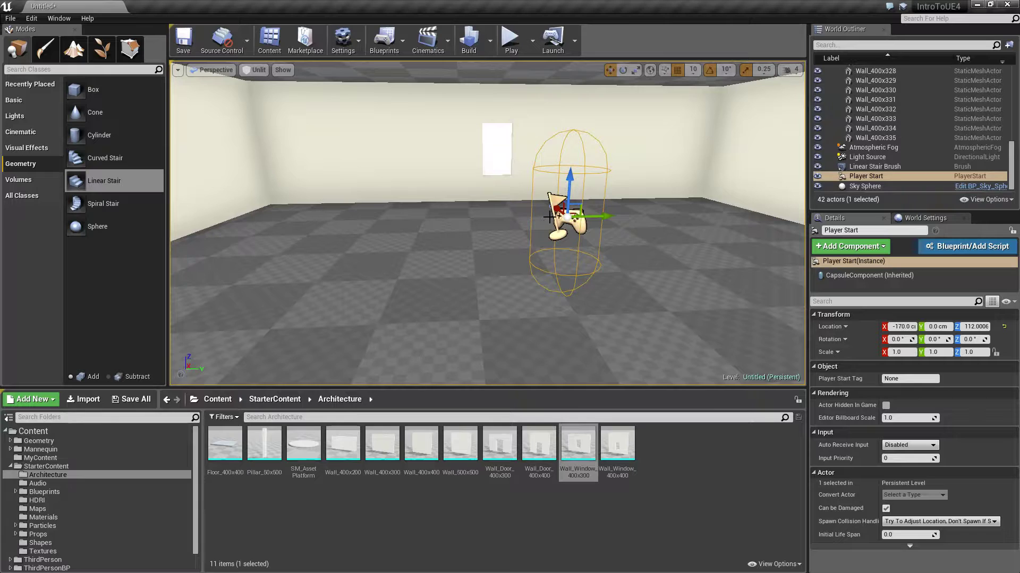
Step: Move the Player Start across the first room's floor to X -190 and Y 150 cm
alt+drag(549, 216, 599, 219)
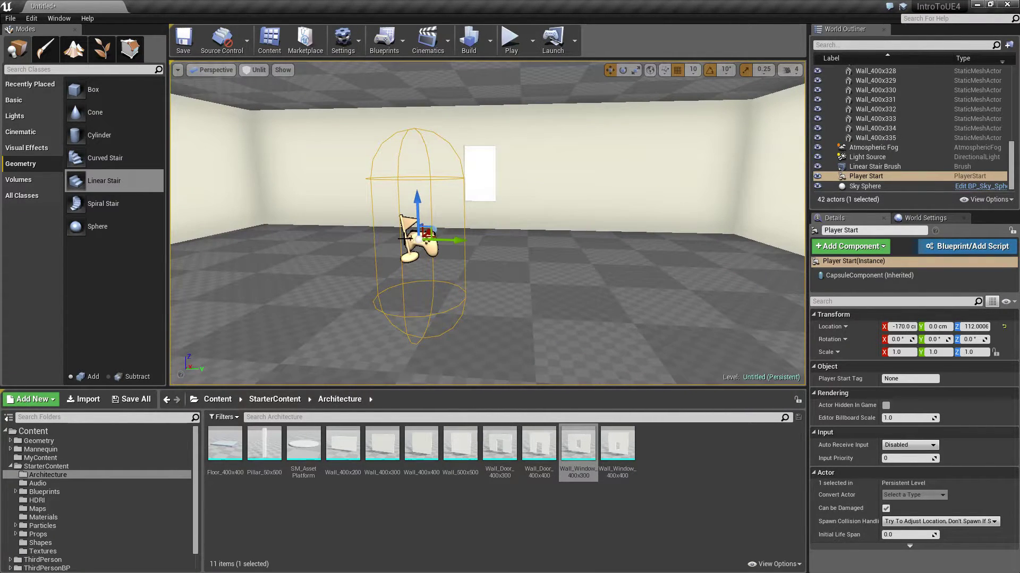
drag(456, 240, 563, 202)
drag(481, 210, 531, 241)
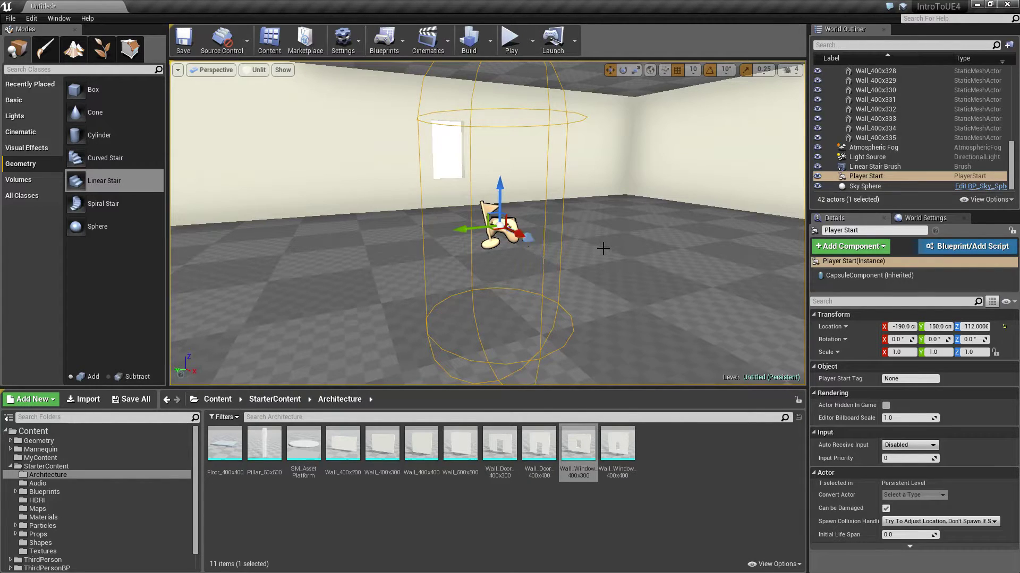
Step: Rotate the Player Start to -90° about Z so it faces the doorway, and keep it selected
drag(513, 261, 513, 261)
key(e)
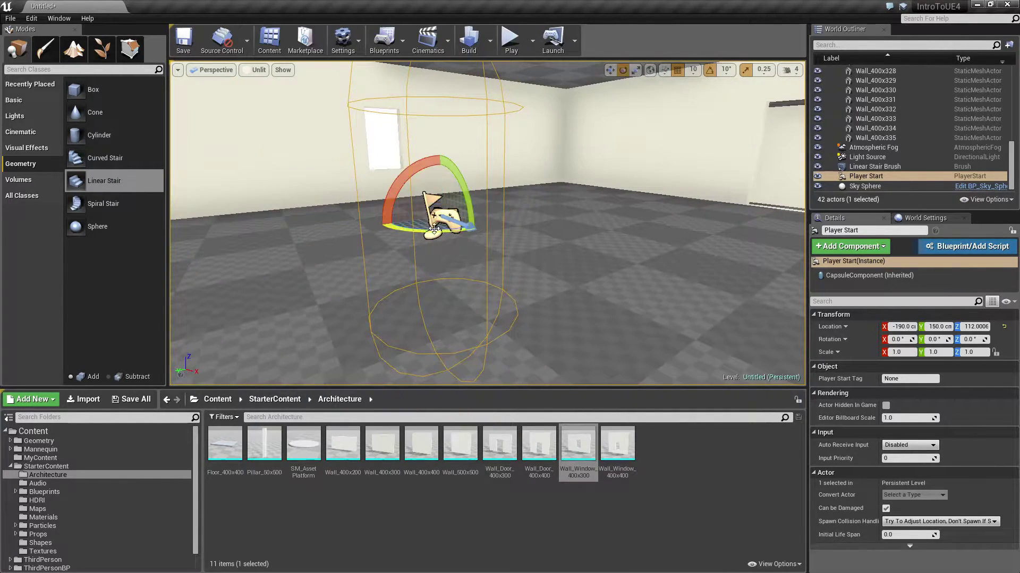
drag(434, 229, 497, 231)
click(512, 221)
right_drag(512, 221, 511, 221)
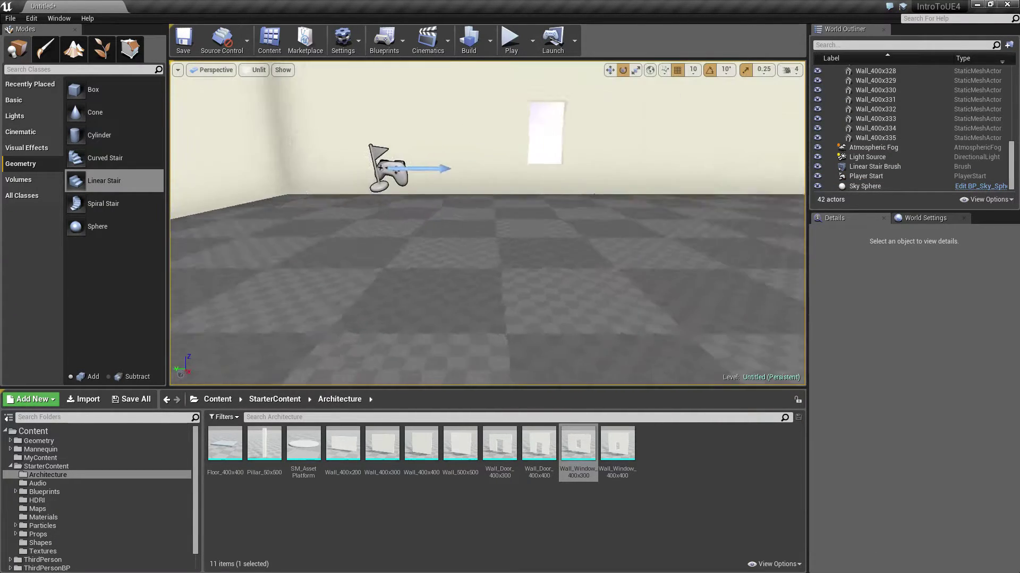
right_drag(625, 147, 541, 143)
key(ctrl+z)
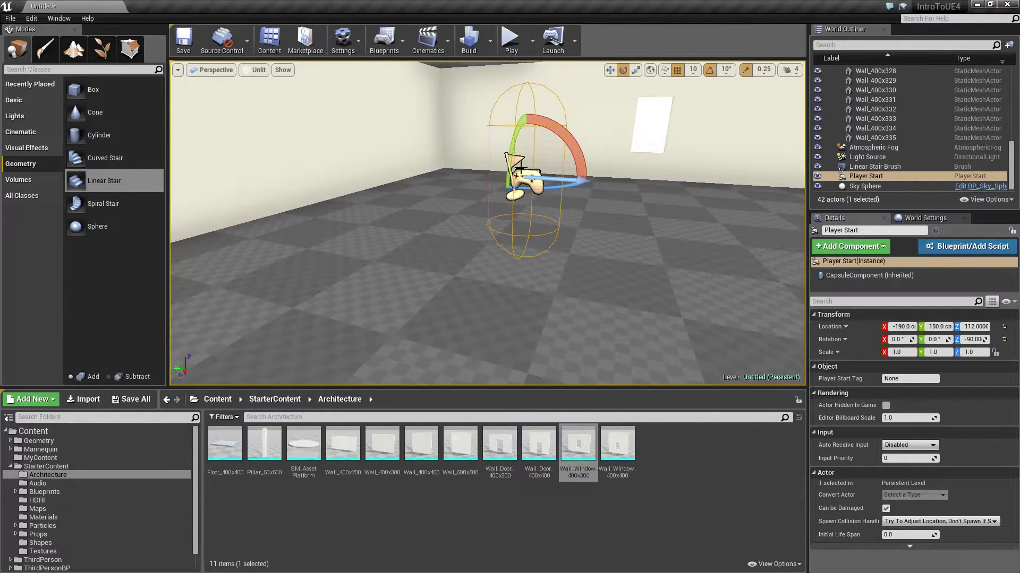
Step: Raise the Player Start to about Z 162 cm, snap it down onto the floor, and clear the selection
key(w)
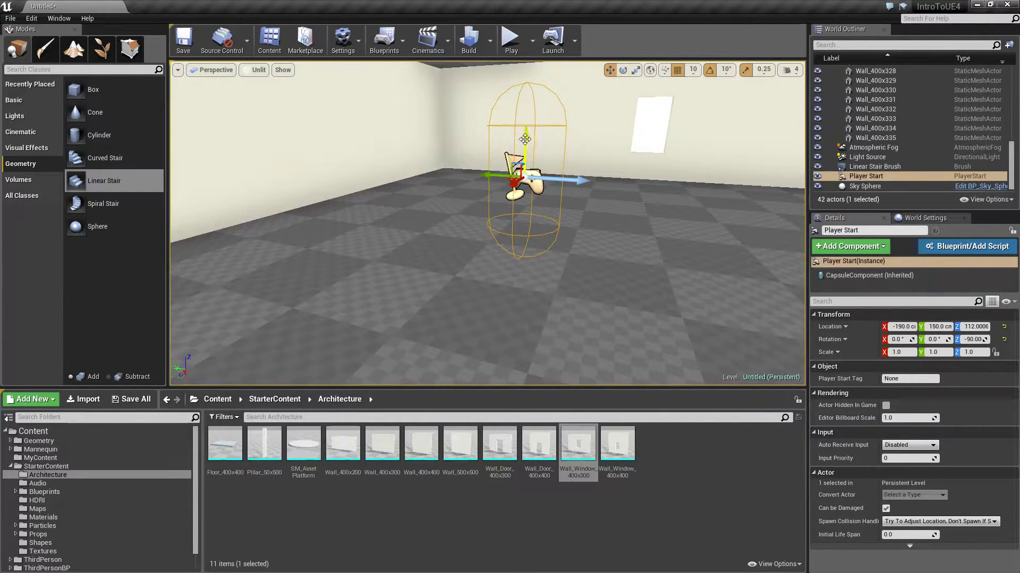
drag(525, 140, 529, 86)
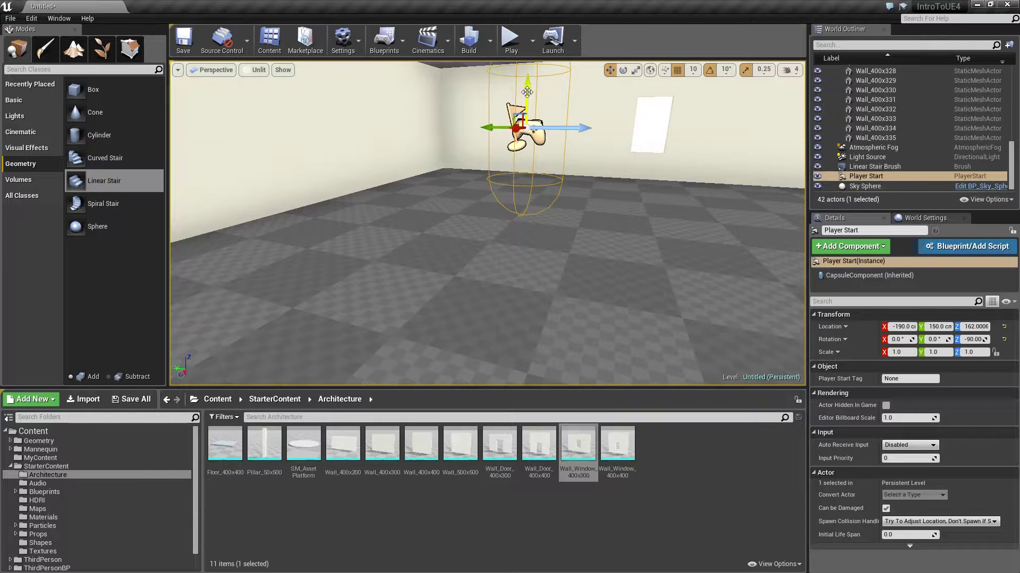
key(End)
key(f)
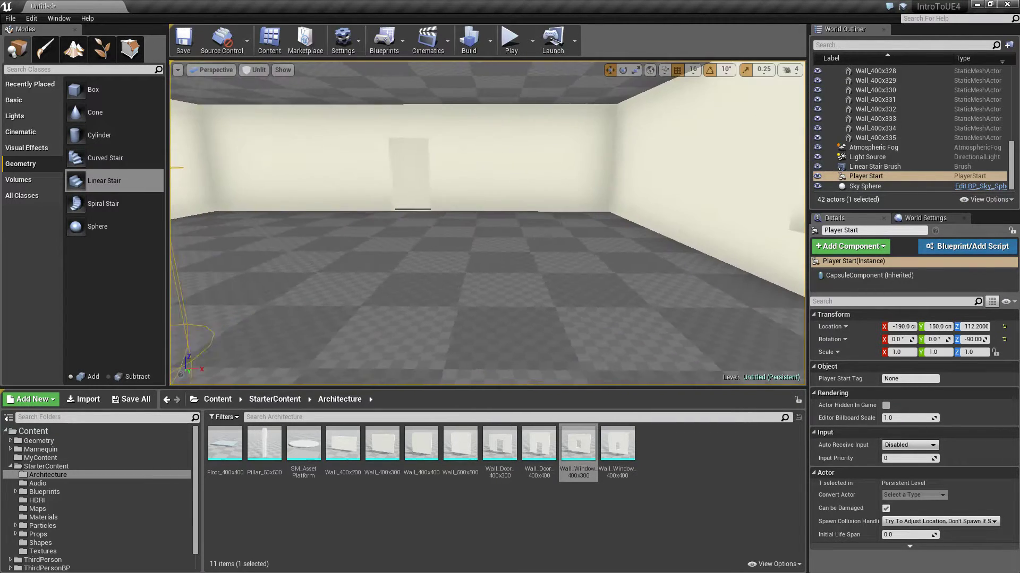
mouse_move(595, 182)
mouse_down()
mouse_move(574, 207)
mouse_move(595, 182)
mouse_up()
drag(555, 213, 595, 215)
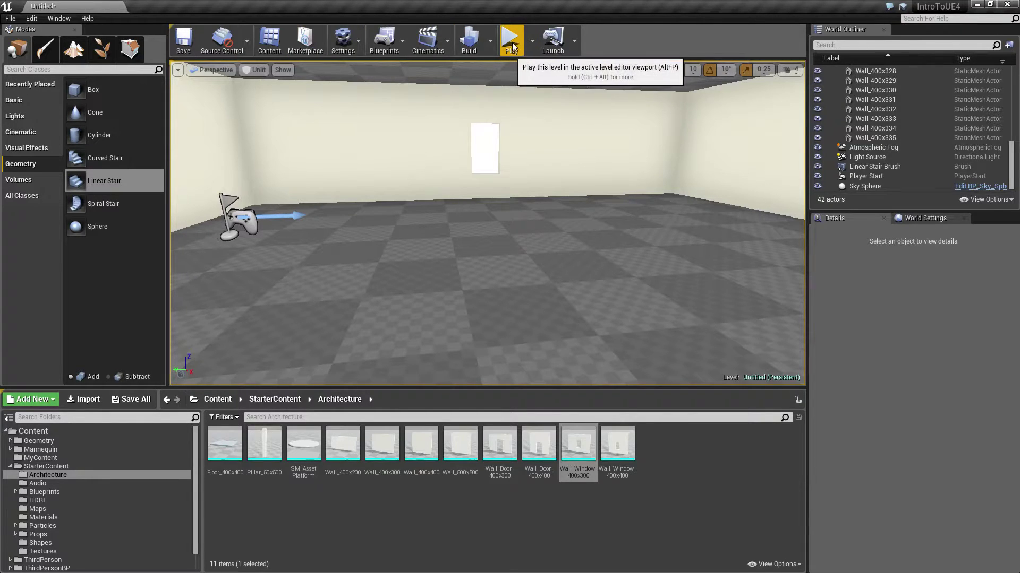
Step: Review the available play modes, playtest the level in the selected viewport, and stop the session
click(531, 39)
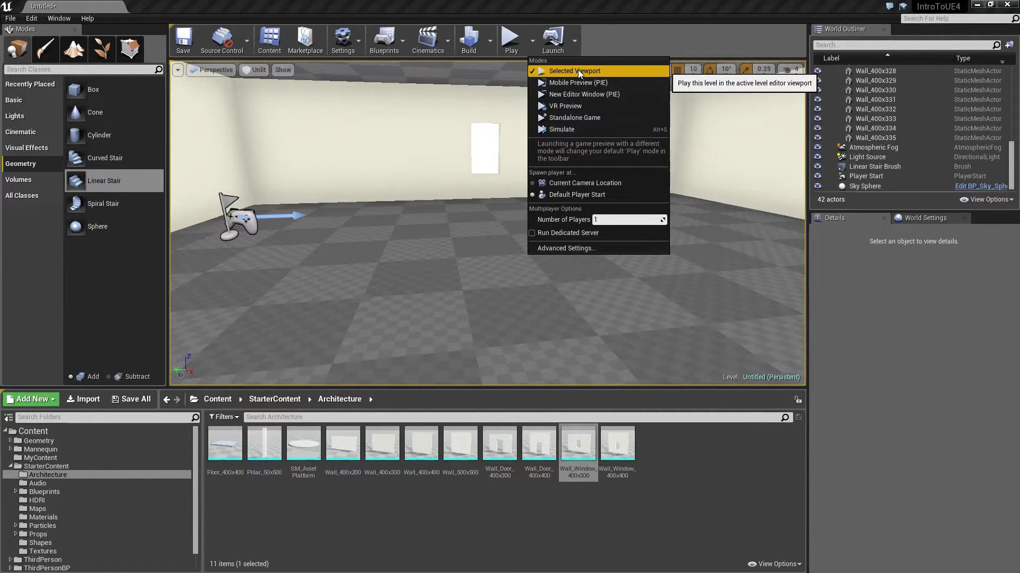
click(490, 111)
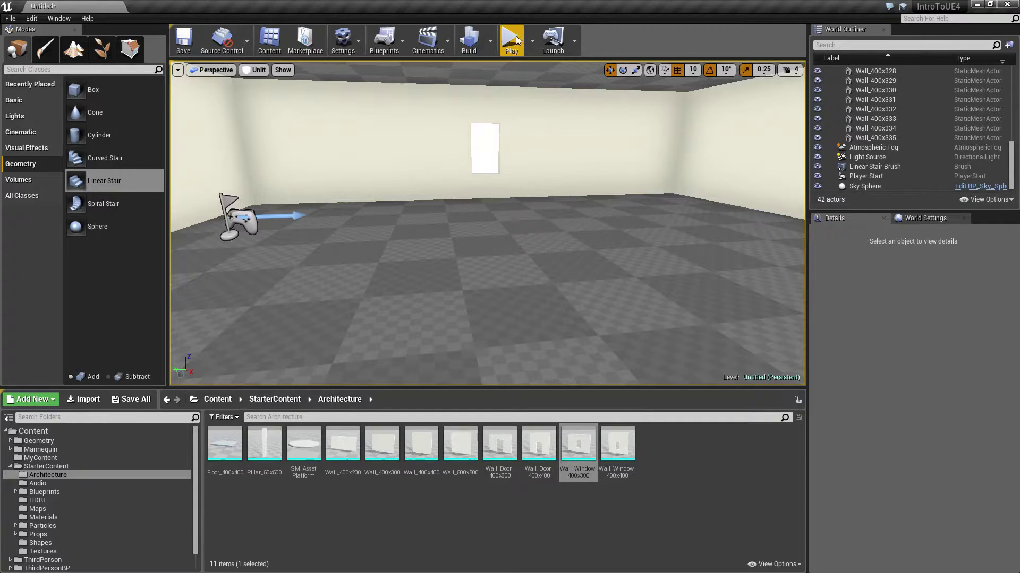
click(512, 53)
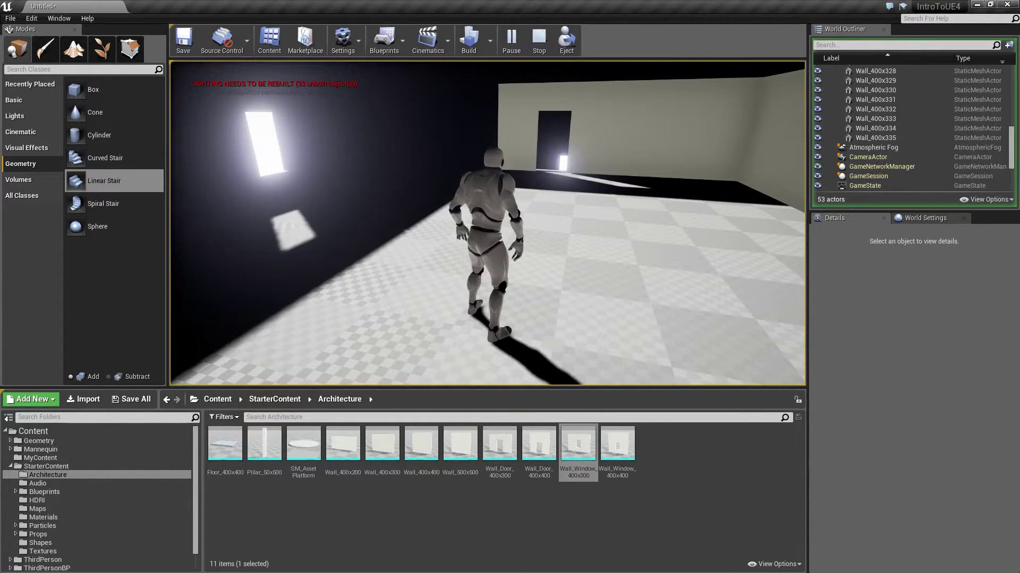
key(Escape)
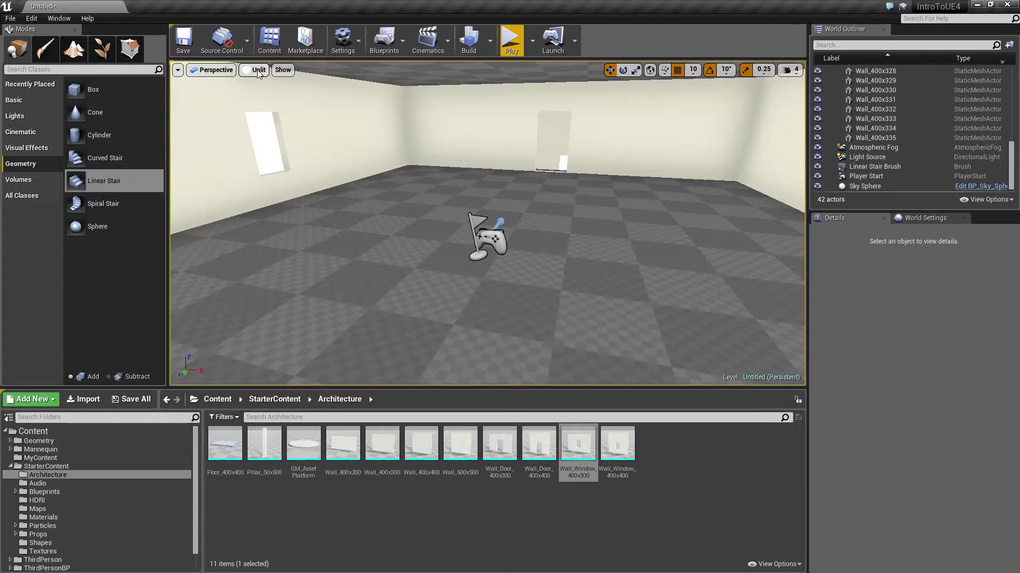
Step: Playtest the level by running the character through both rooms towards the staircase, and stop the session
click(510, 47)
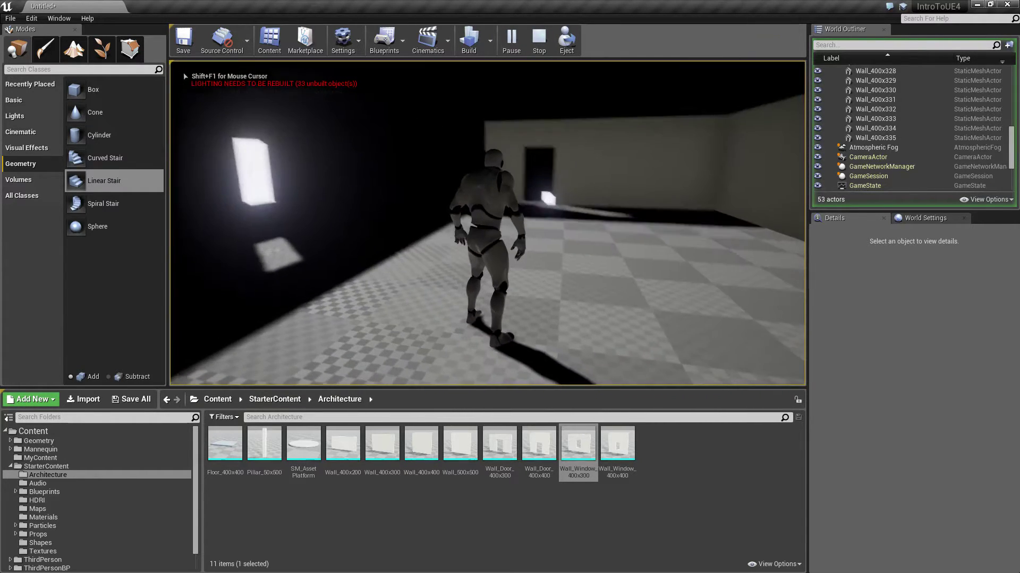
key(w)
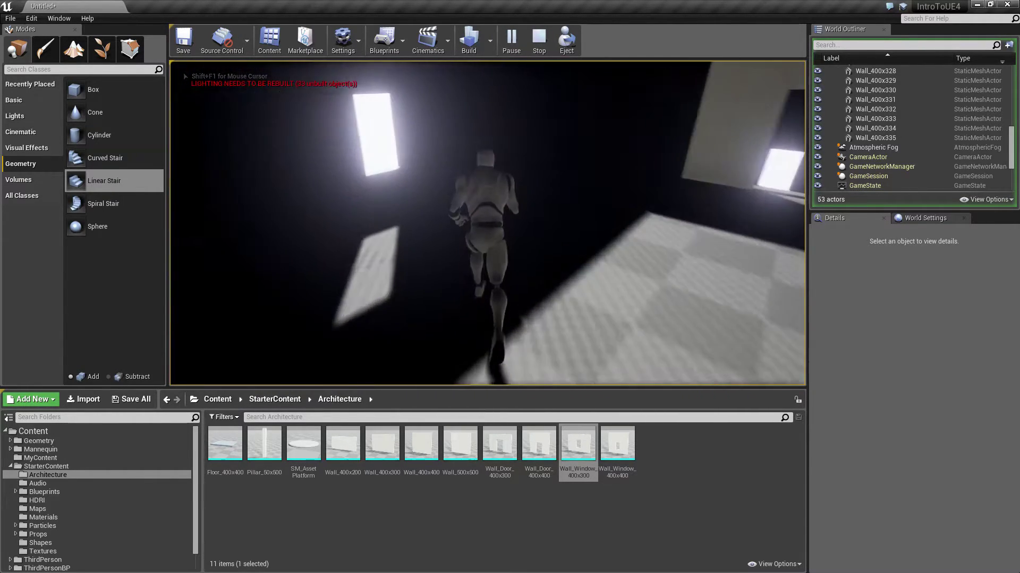
key(w)
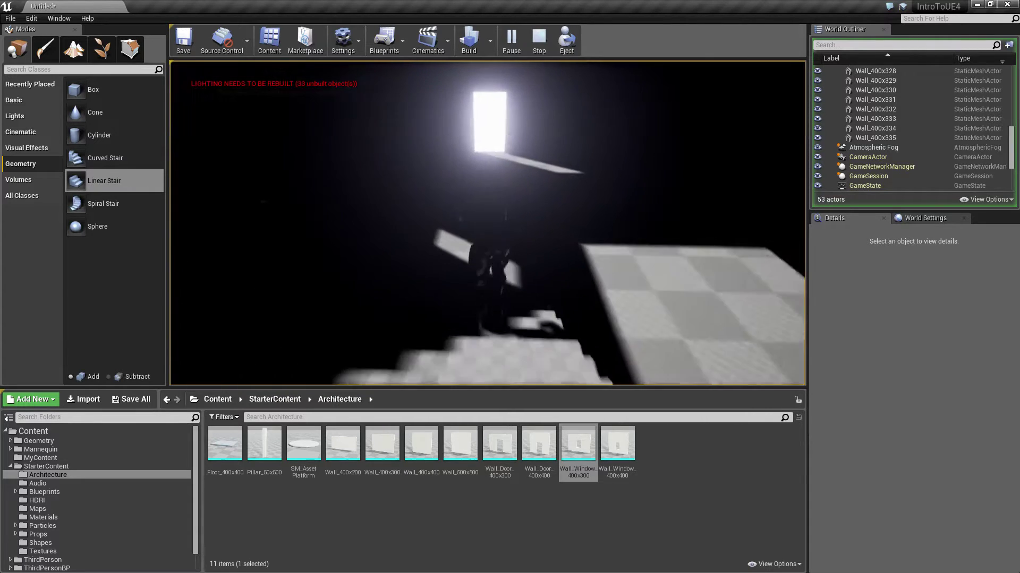
key(w)
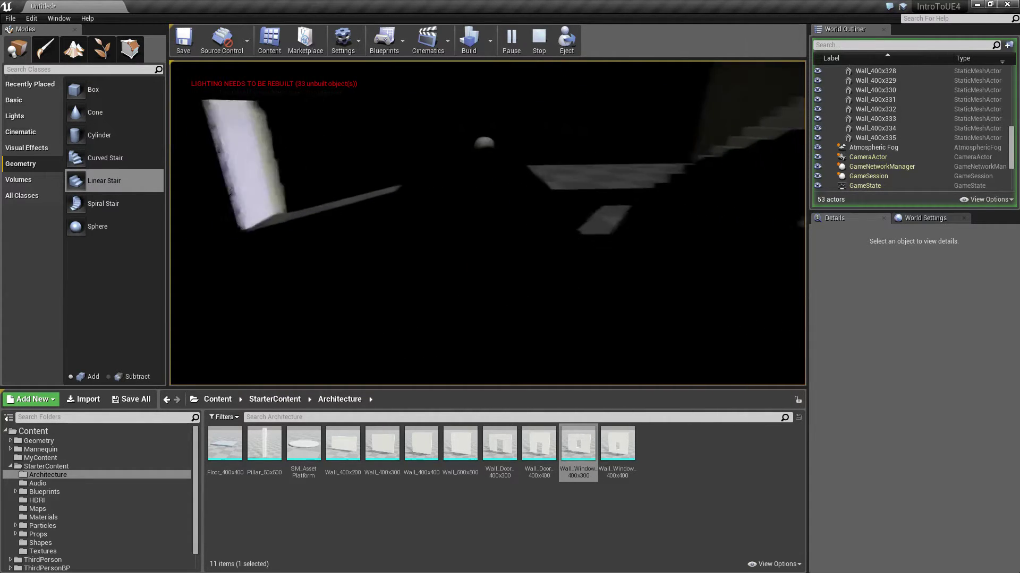
key(w)
key(w)
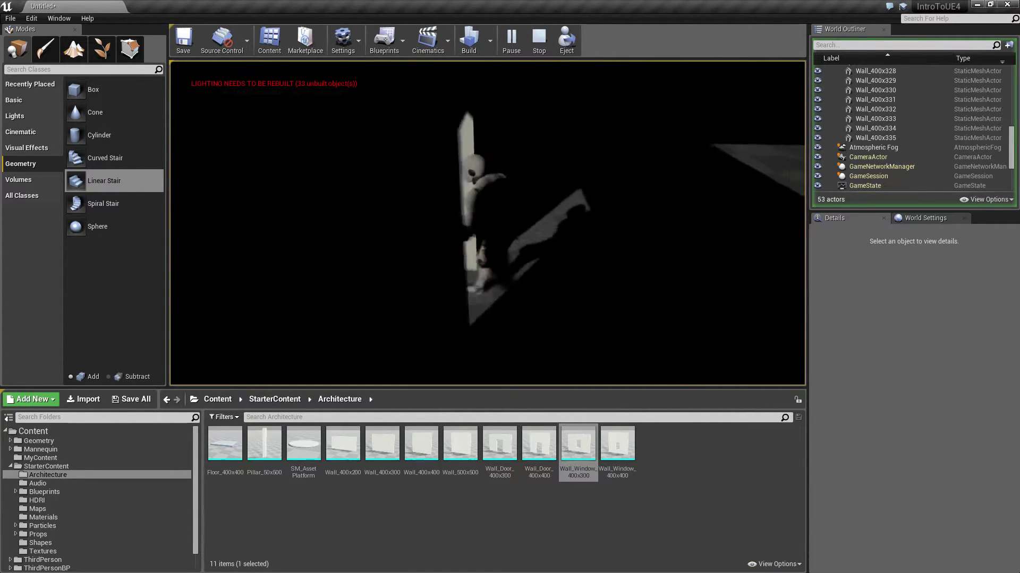
key(w)
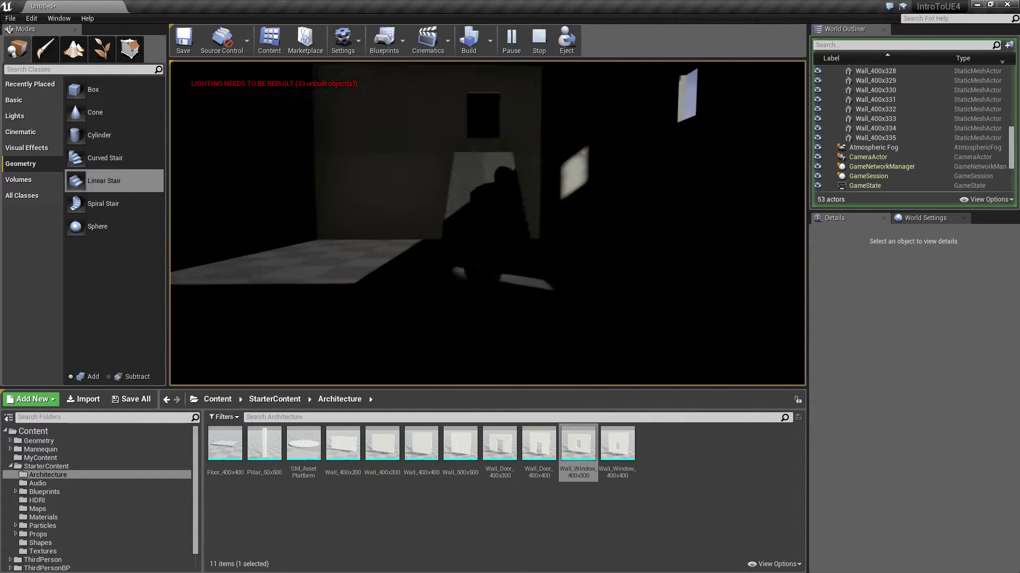
key(w)
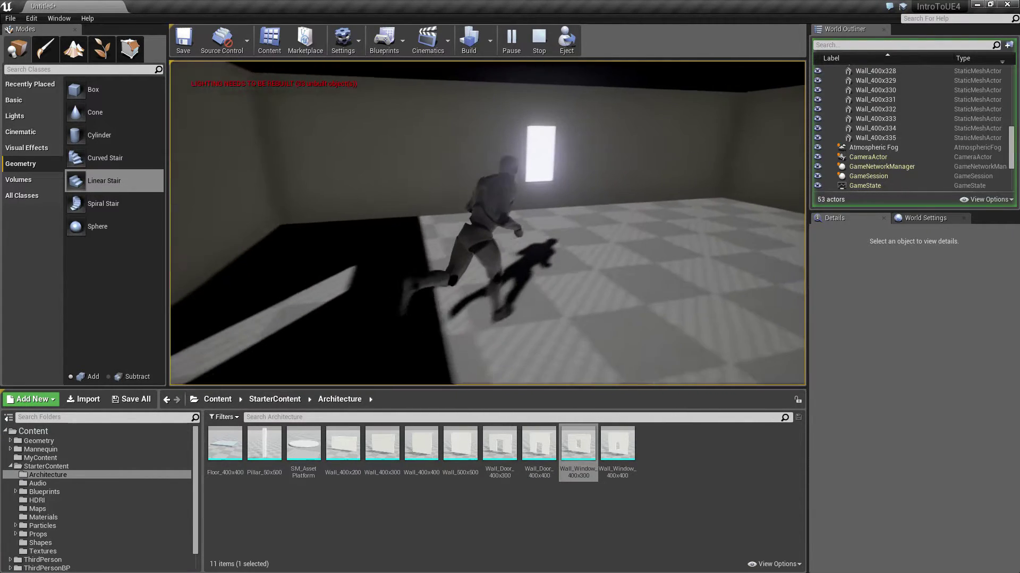
key(w)
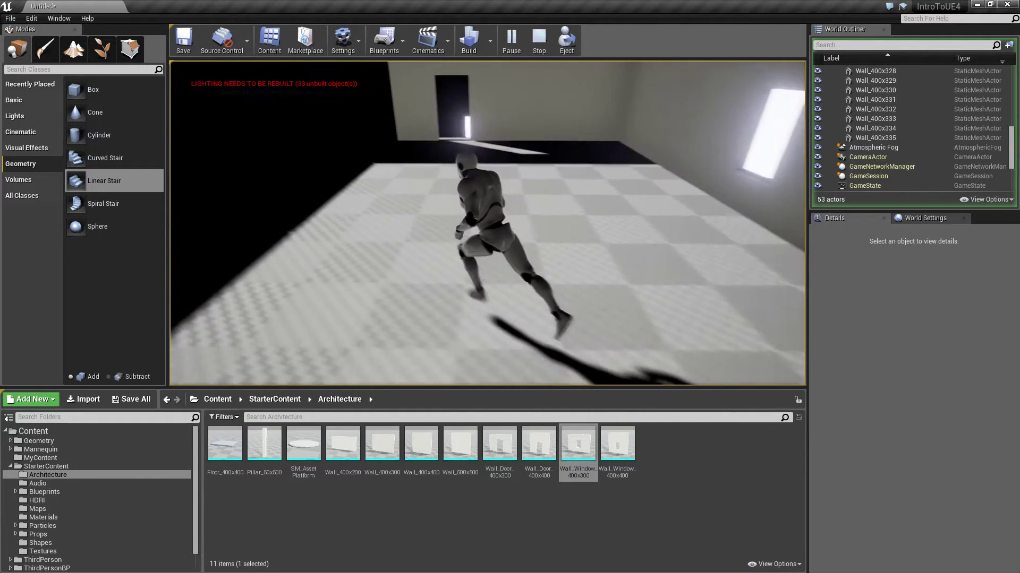
key(w)
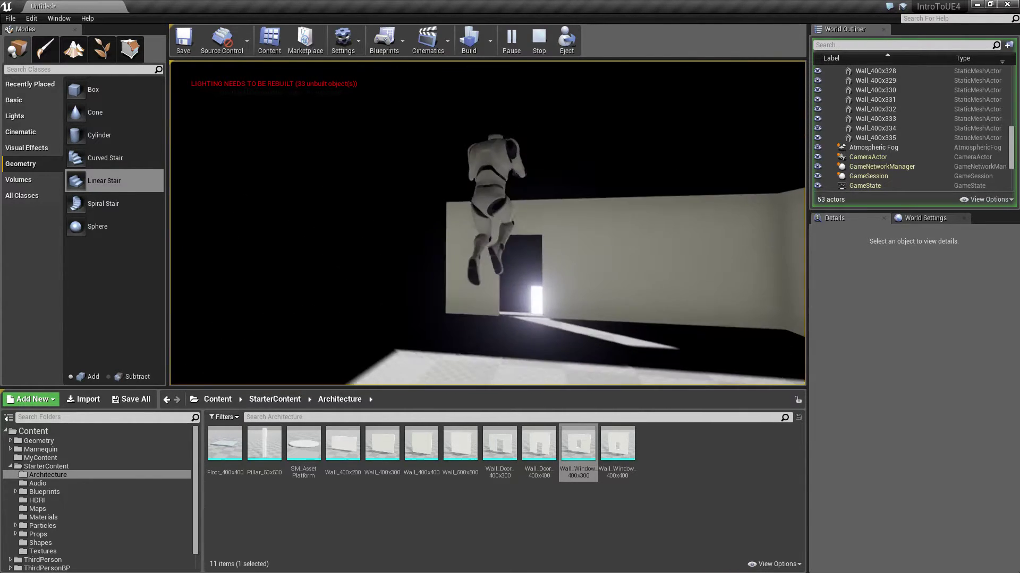
key(w)
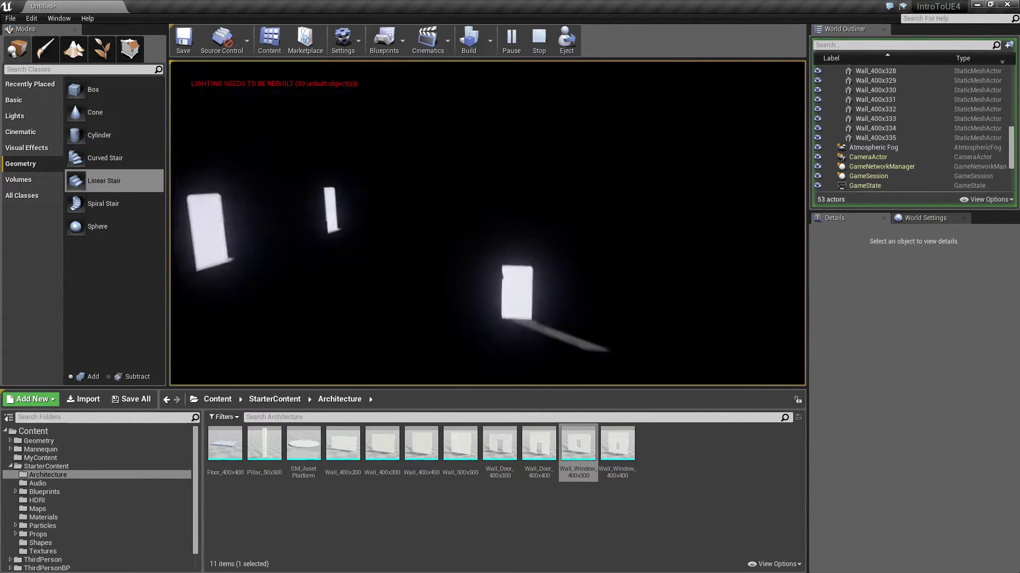
key(w)
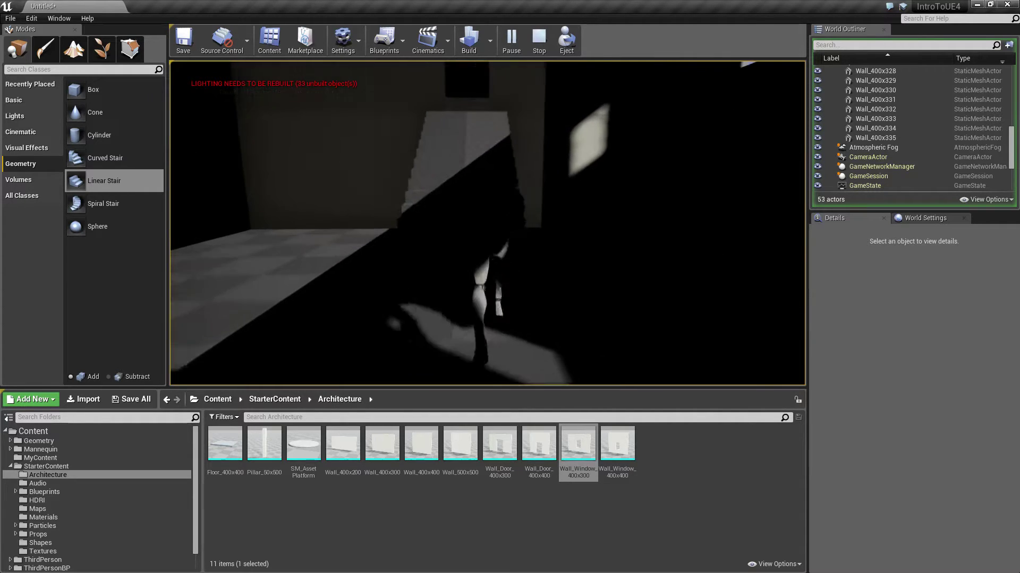
key(Escape)
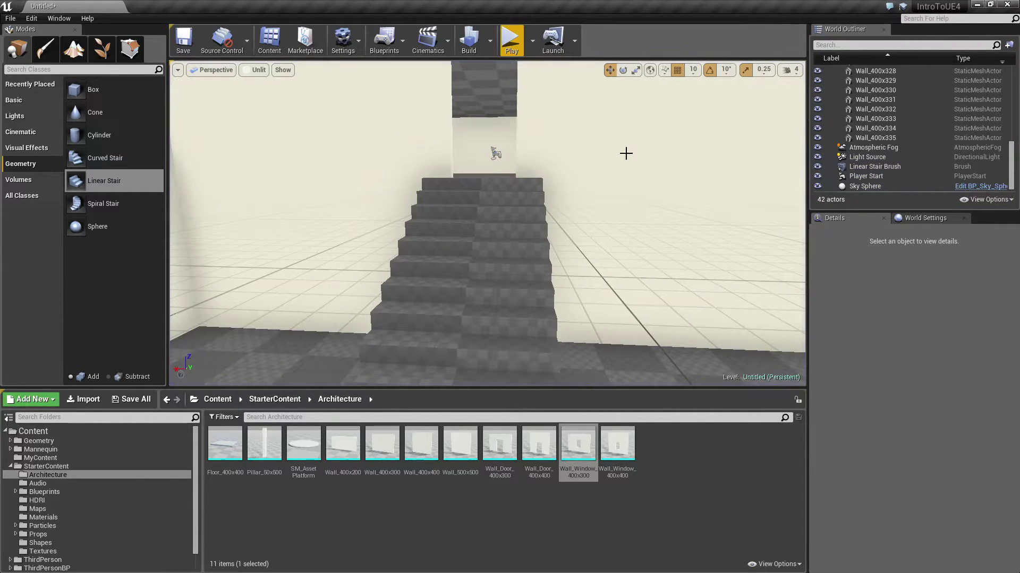
Step: Add a Box brush onto the first room's ceiling and position it at X -230, Y 0, Z 360 cm
mouse_move(634, 210)
right_down()
mouse_move(563, 215)
mouse_move(627, 212)
mouse_move(547, 229)
mouse_move(632, 223)
mouse_move(640, 213)
mouse_move(639, 244)
mouse_move(637, 210)
mouse_move(637, 220)
mouse_move(539, 216)
mouse_move(561, 288)
mouse_move(542, 267)
mouse_move(474, 336)
right_up()
click(539, 216)
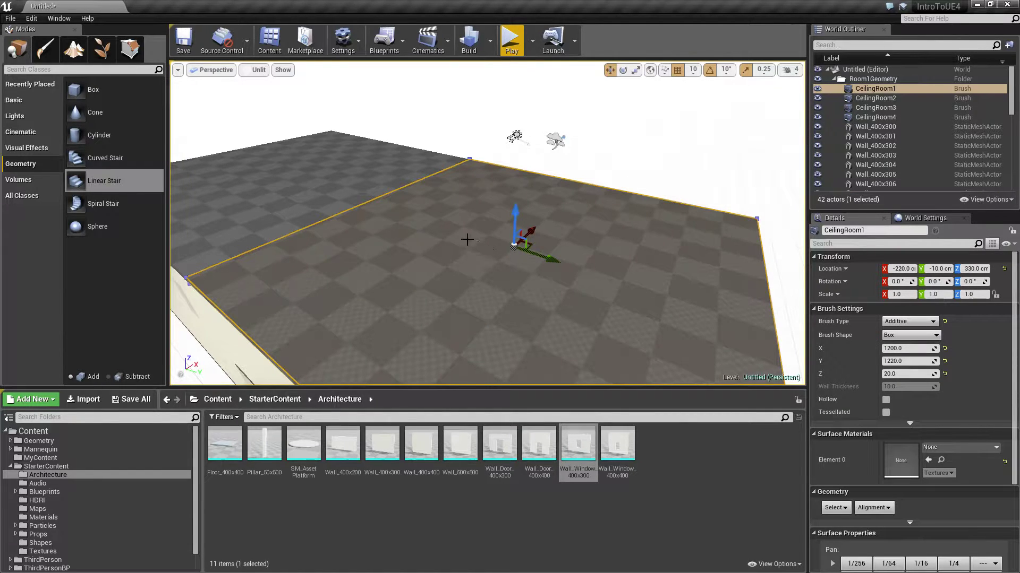
mouse_move(79, 91)
mouse_down()
mouse_move(507, 255)
mouse_move(511, 237)
mouse_up()
right_drag(614, 255, 608, 243)
drag(478, 178, 480, 211)
drag(519, 246, 537, 250)
right_drag(536, 249, 536, 250)
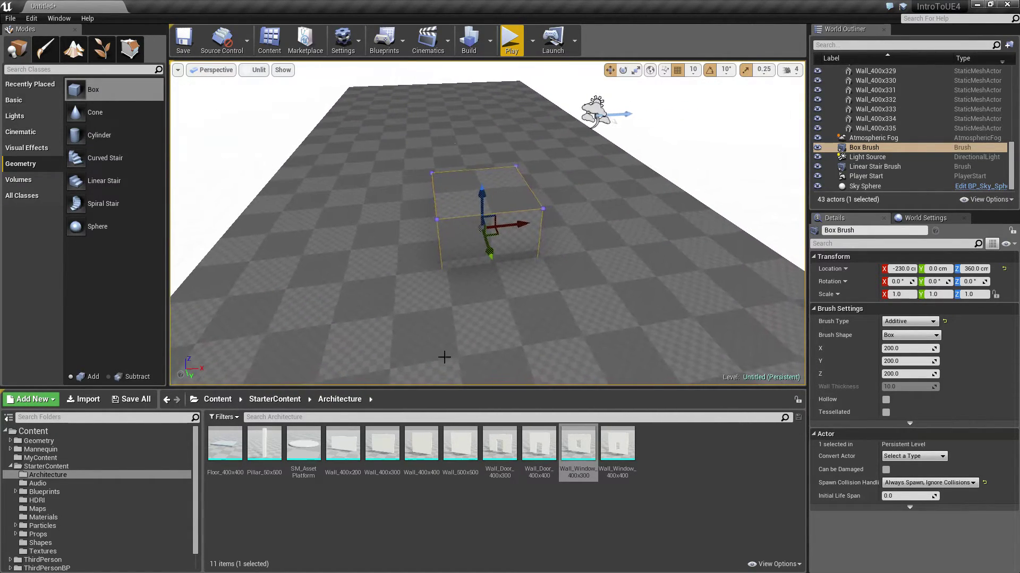
Step: Set the box brush's size to 500 × 500 × 50 and lower it to Z 330 cm so it intersects the ceiling
right_drag(444, 357, 444, 357)
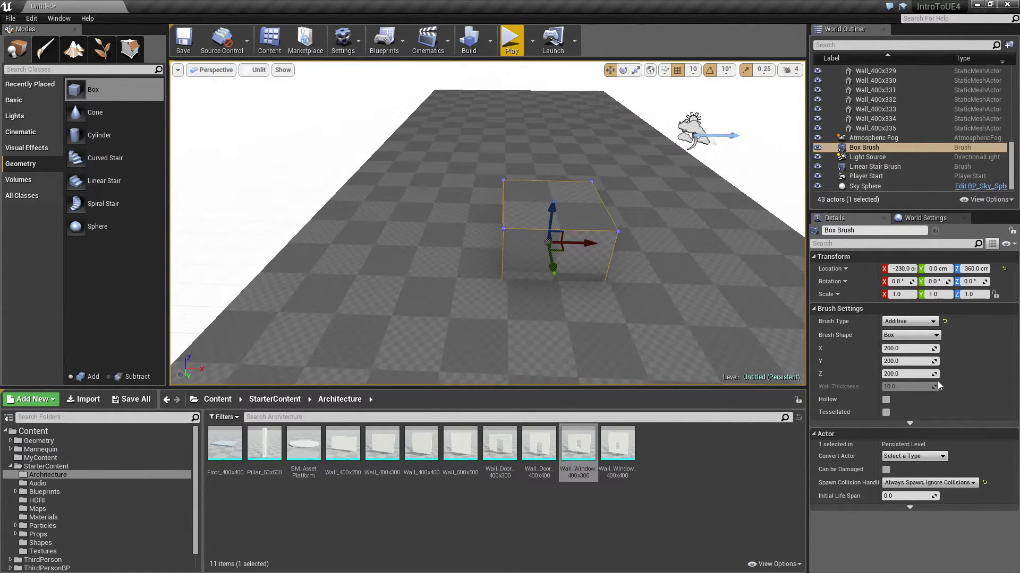
click(907, 347)
text(500)
key(Tab)
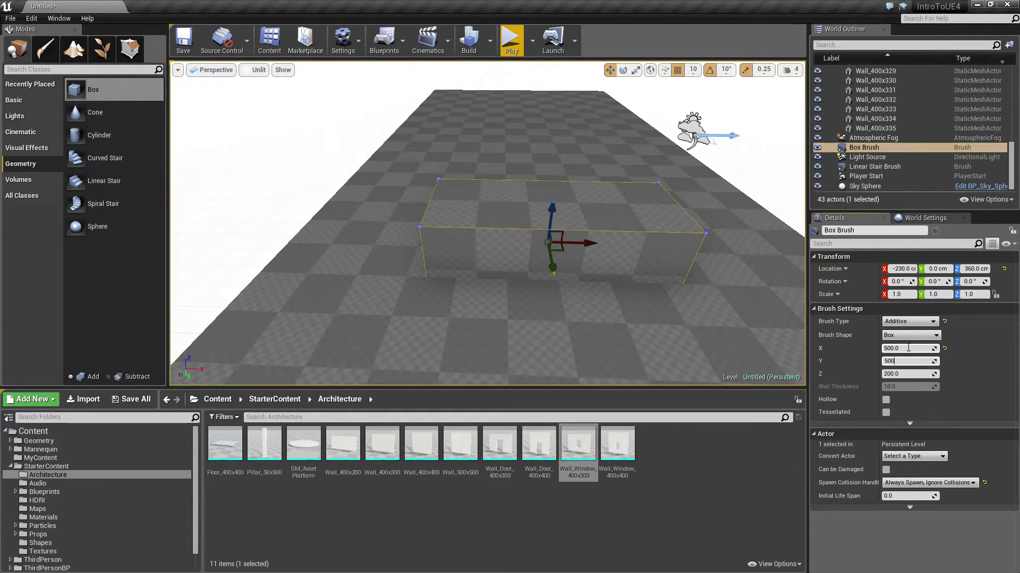
text(500)
key(Tab)
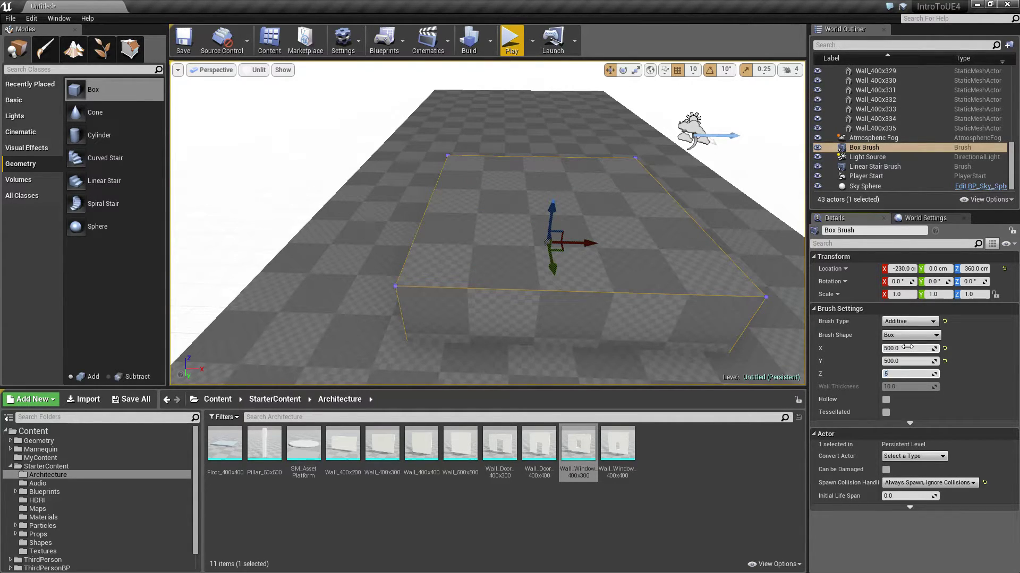
mouse_move(627, 317)
right_down()
mouse_move(627, 228)
mouse_move(627, 297)
mouse_move(510, 175)
right_up()
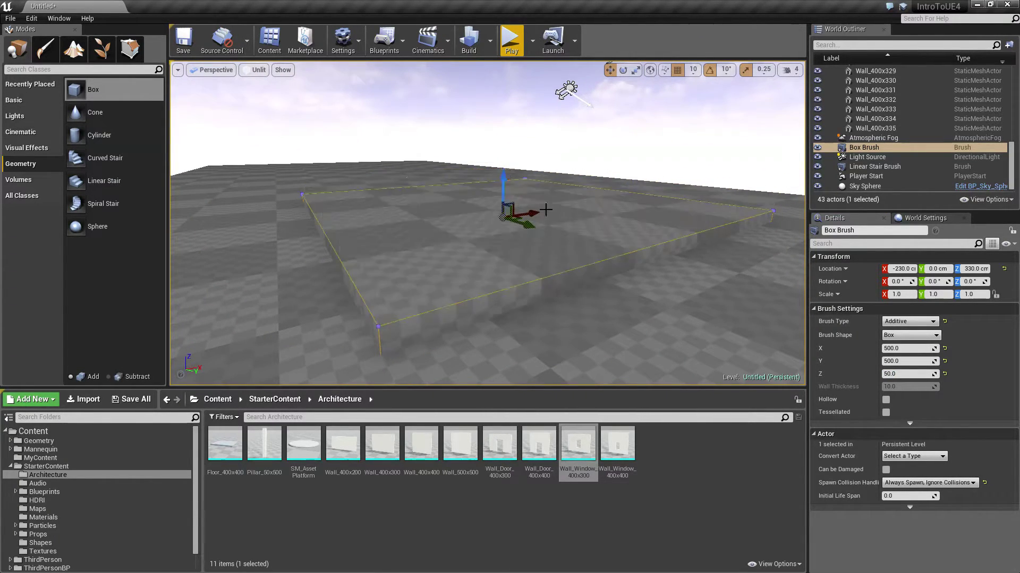
Step: Change the box brush's type to Subtractive to cut a square opening in the ceiling, and clear the selection
mouse_move(545, 210)
right_down()
mouse_move(545, 239)
mouse_move(547, 199)
mouse_move(521, 200)
mouse_move(526, 249)
mouse_move(768, 323)
right_up()
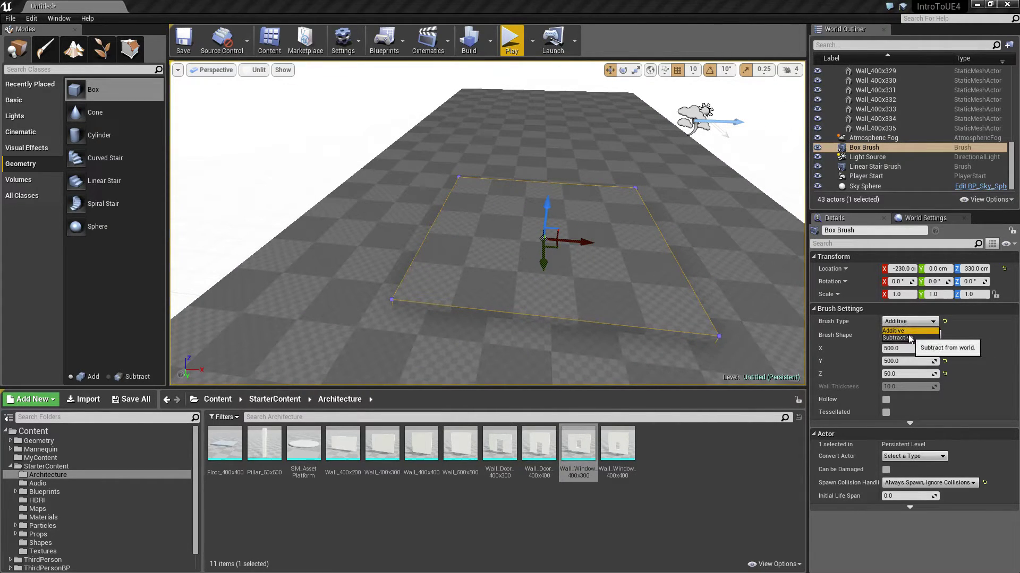
click(898, 337)
click(559, 253)
mouse_move(558, 253)
right_down()
mouse_move(644, 253)
mouse_move(613, 246)
mouse_move(653, 262)
mouse_move(615, 254)
right_up()
click(561, 225)
click(521, 177)
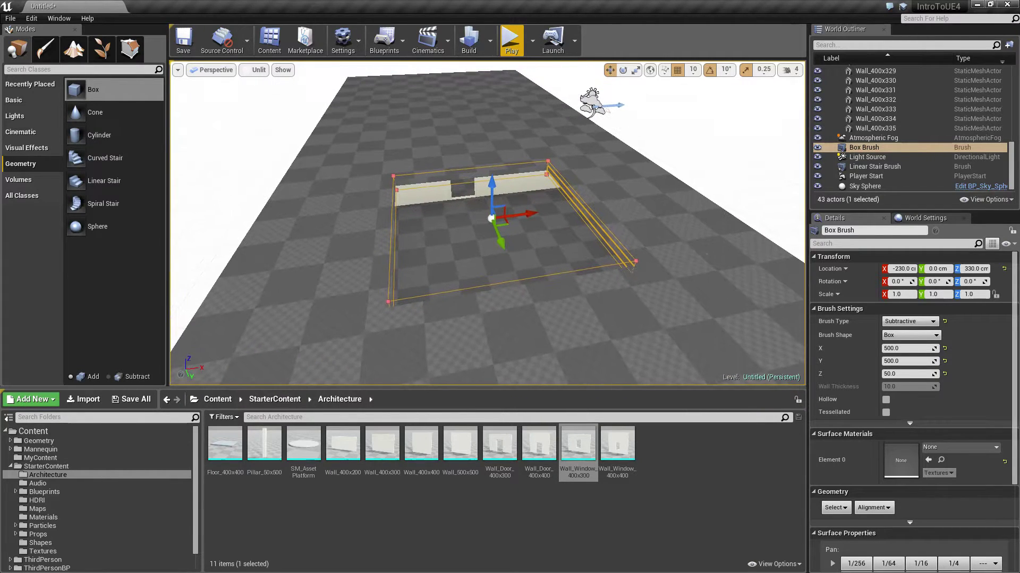
click(616, 248)
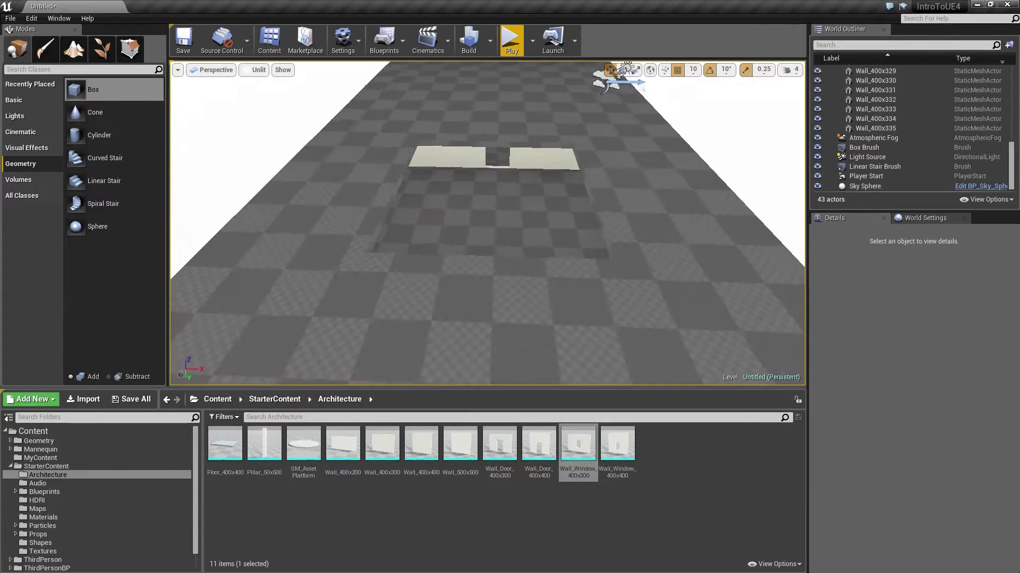
Step: Playtest the first room to check the ceiling opening from below, and stop the session
right_drag(558, 72, 557, 73)
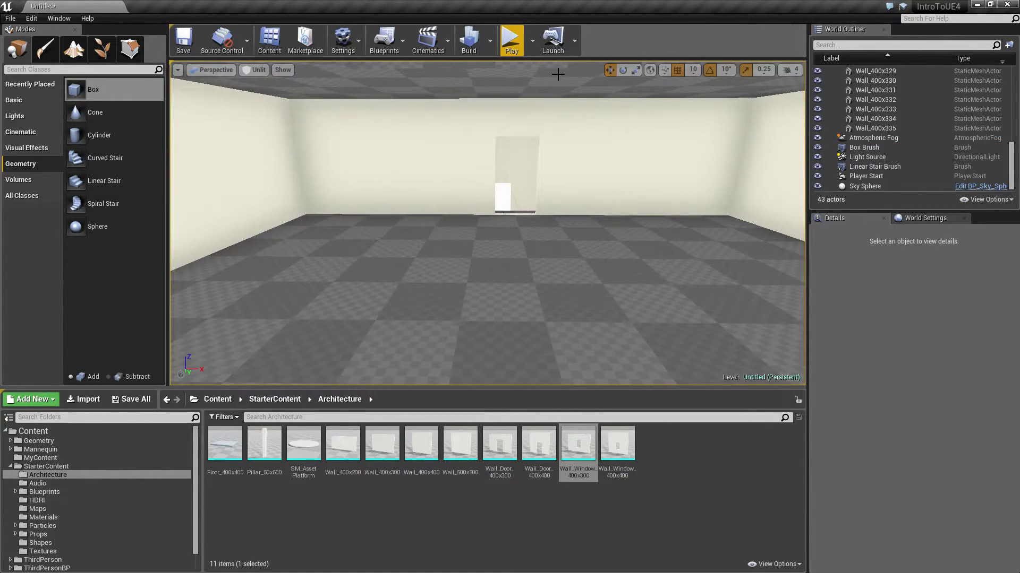
click(508, 47)
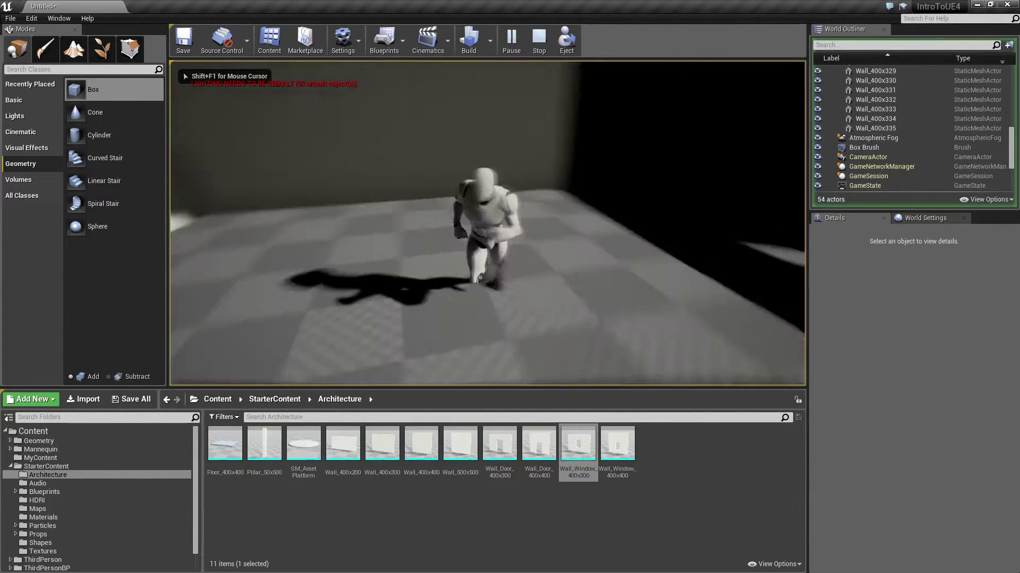
key(w)
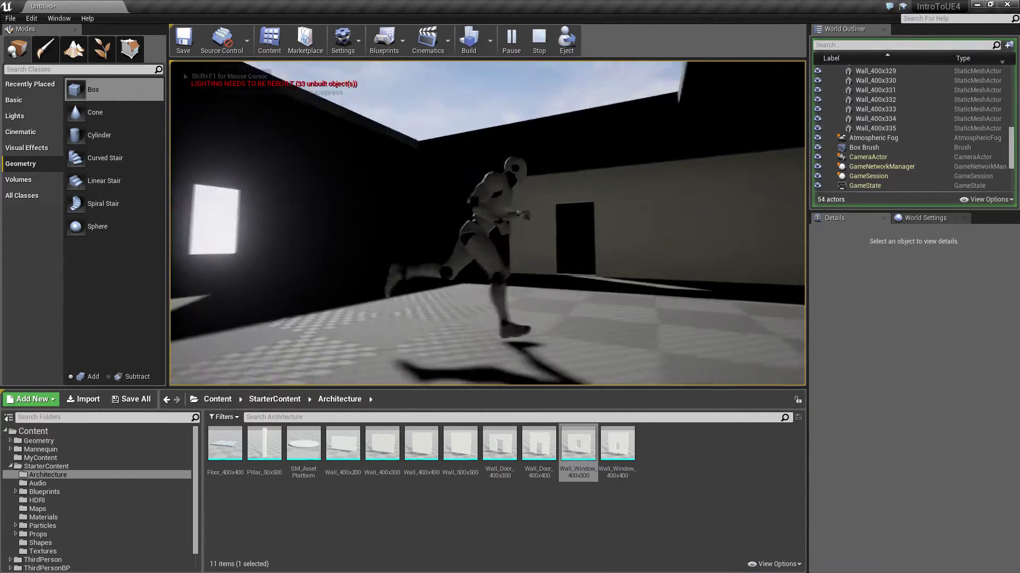
key(w)
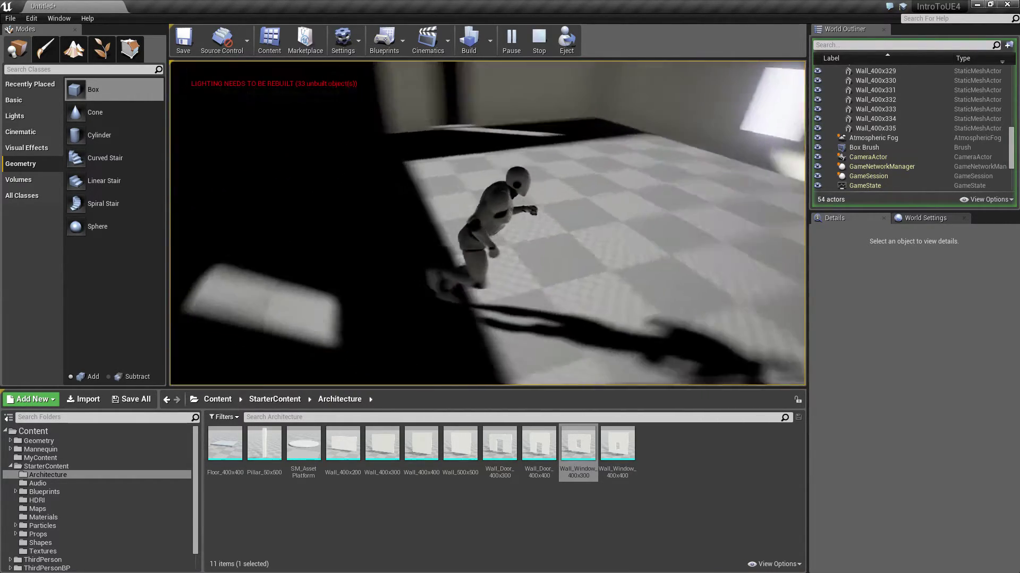
key(w)
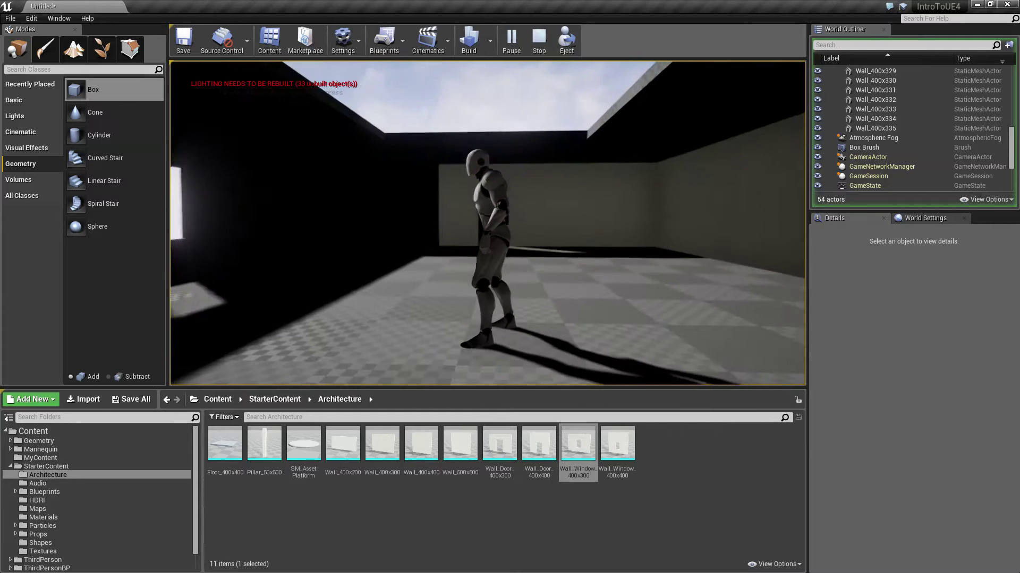
key(Escape)
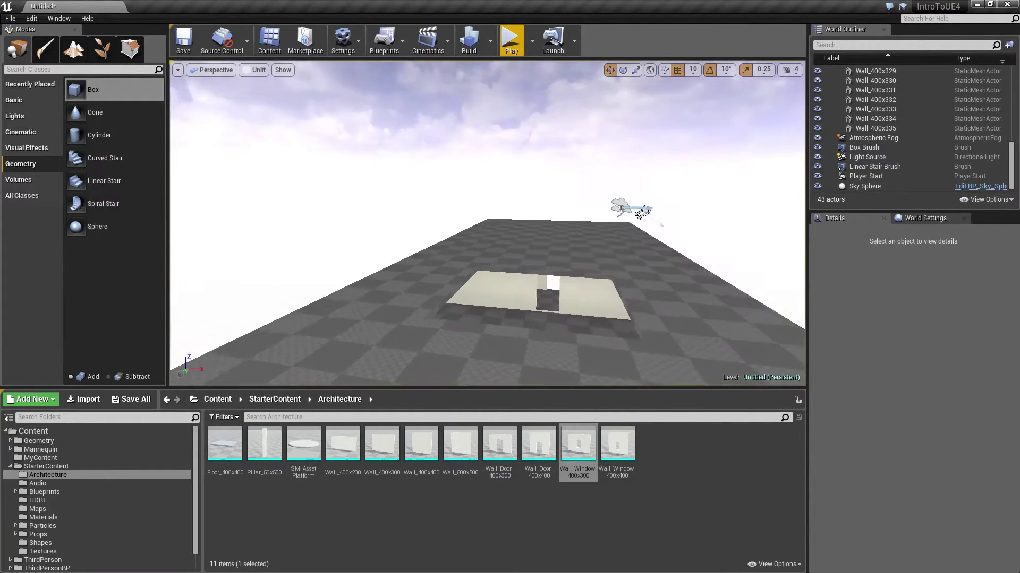
Step: Select the adjoining room's ceiling brush, CeilingRoom3, beside the ceiling with the opening
right_drag(537, 221, 572, 196)
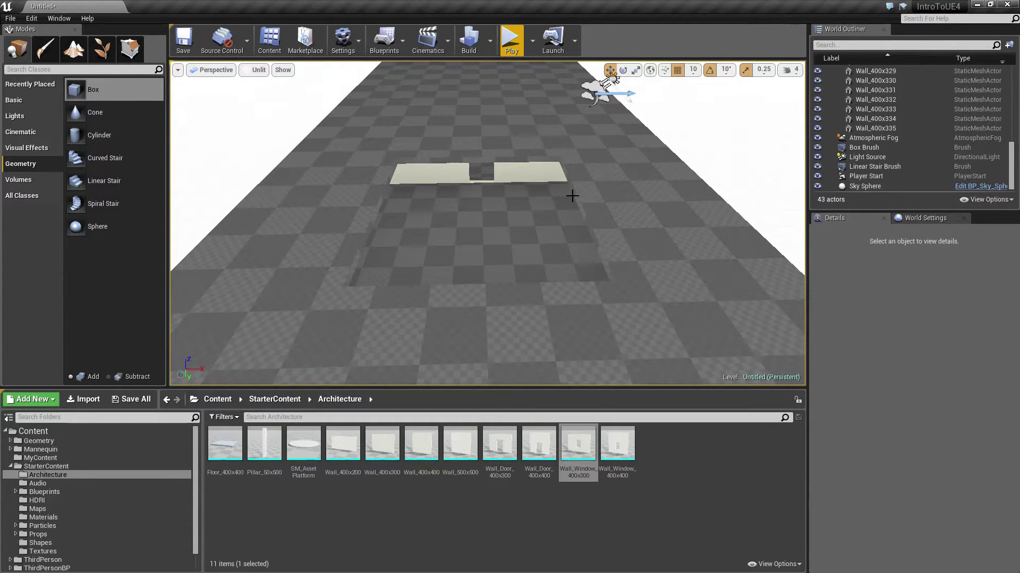
right_drag(542, 215, 541, 220)
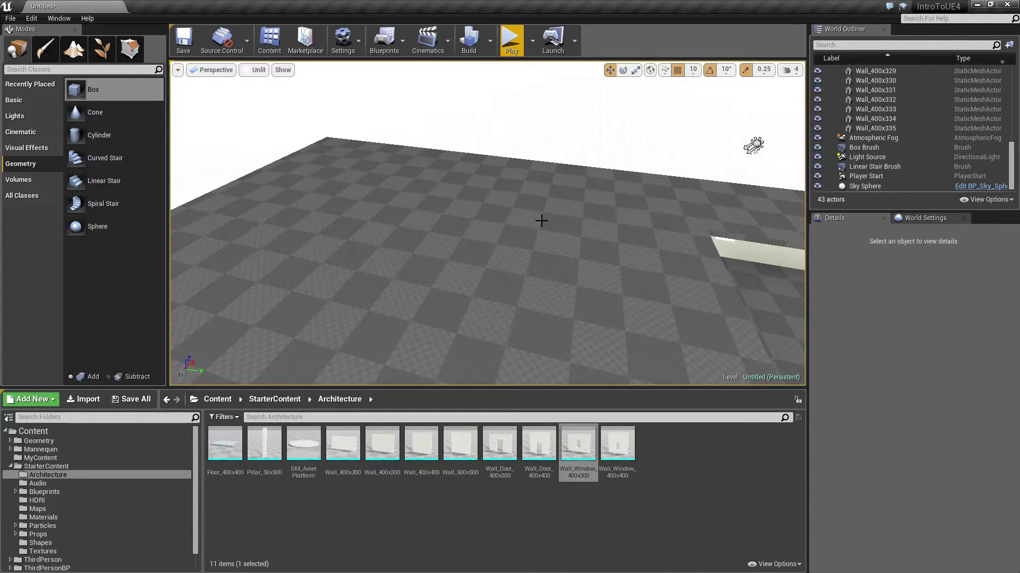
right_drag(541, 220, 558, 227)
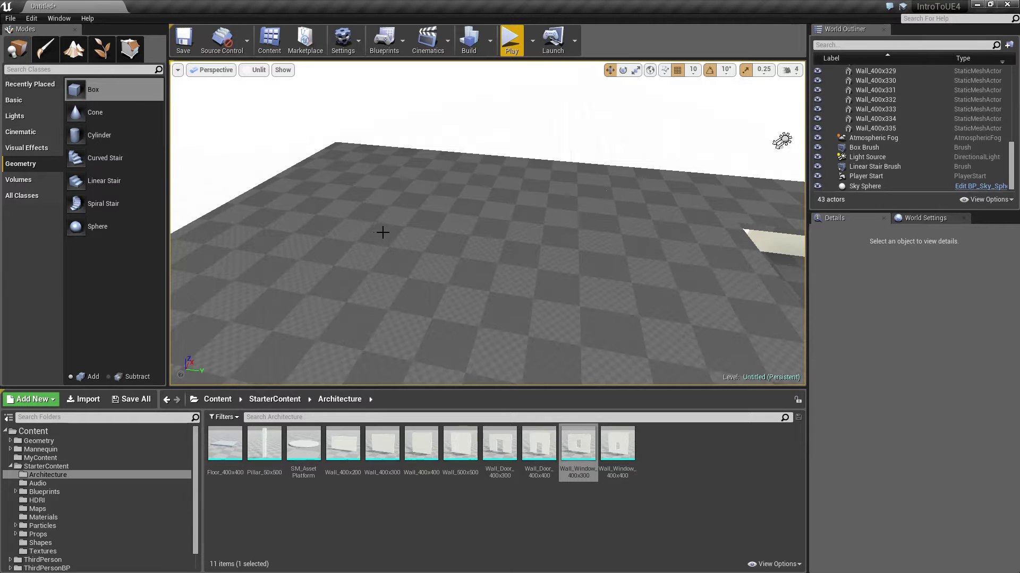
right_drag(385, 230, 577, 242)
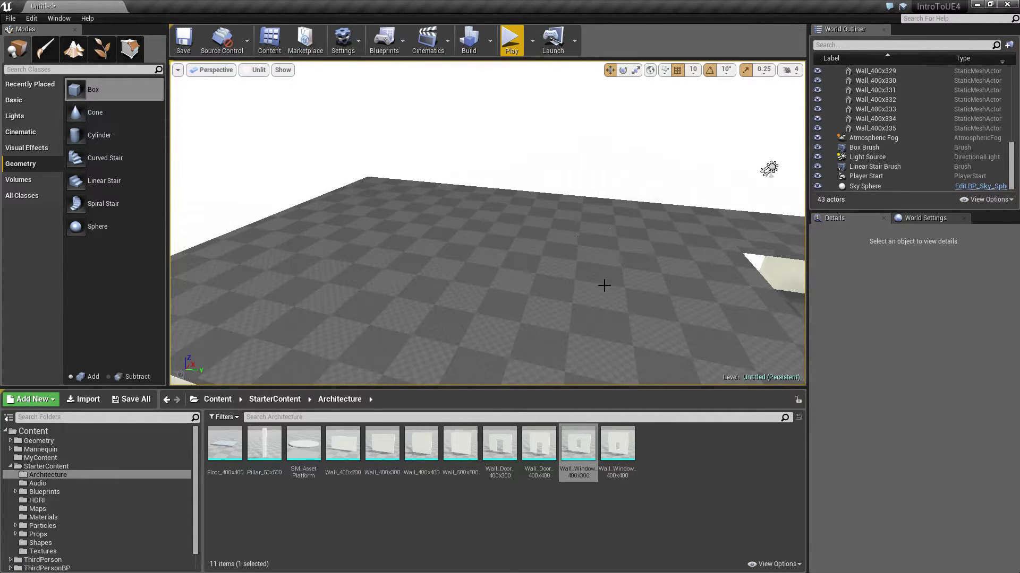
right_drag(604, 286, 589, 301)
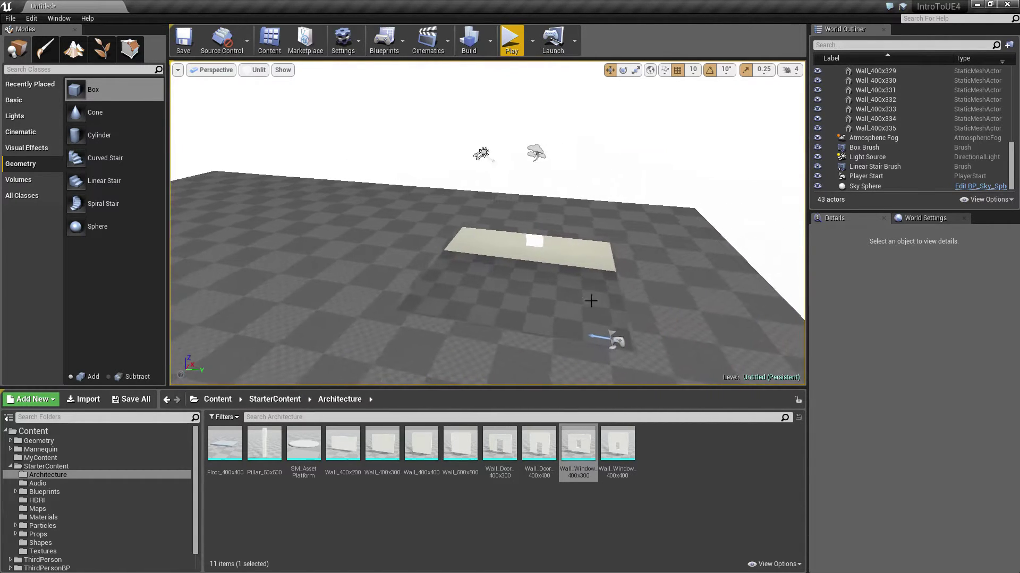
click(497, 355)
mouse_move(518, 328)
right_down()
mouse_move(573, 273)
mouse_move(547, 281)
mouse_move(671, 246)
right_up()
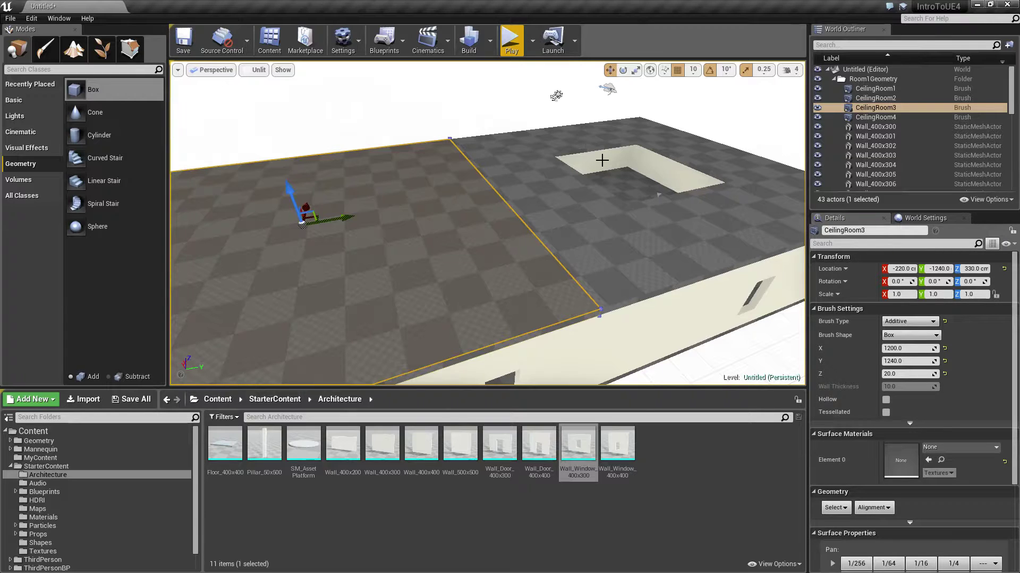
right_drag(642, 238, 644, 234)
key(Escape)
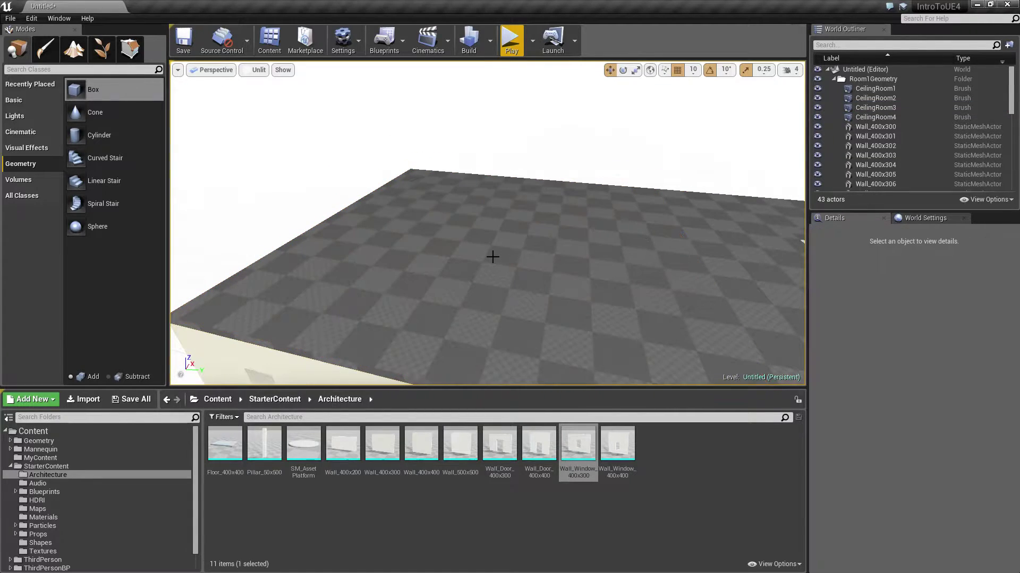
click(492, 257)
right_drag(510, 271, 525, 274)
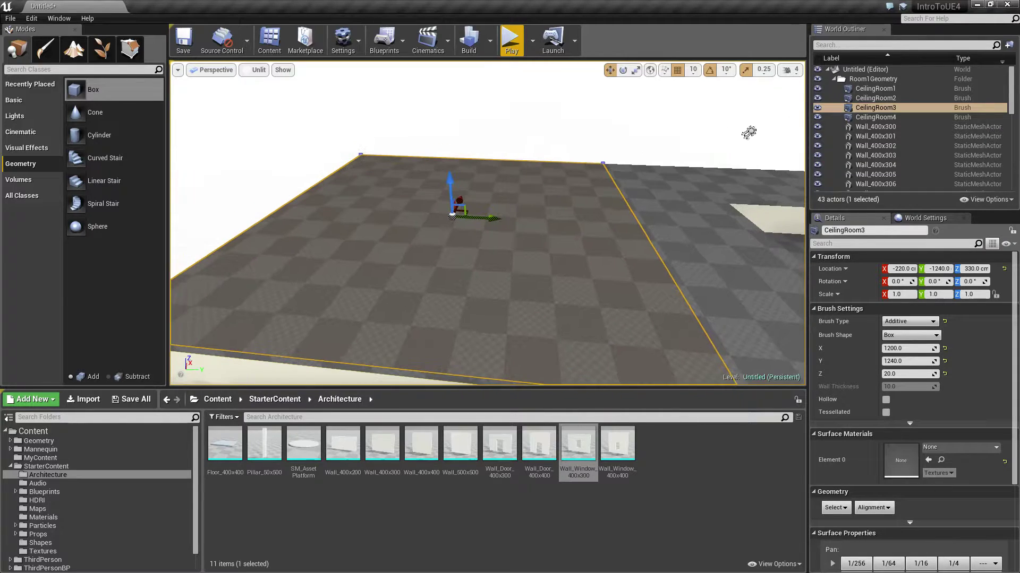
click(861, 108)
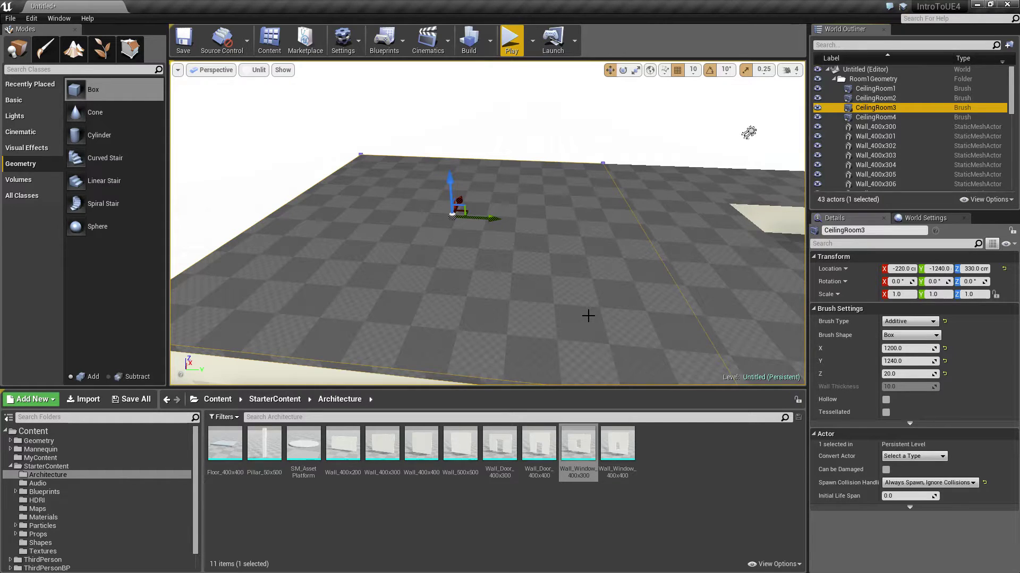
scroll(588, 316, down, 4)
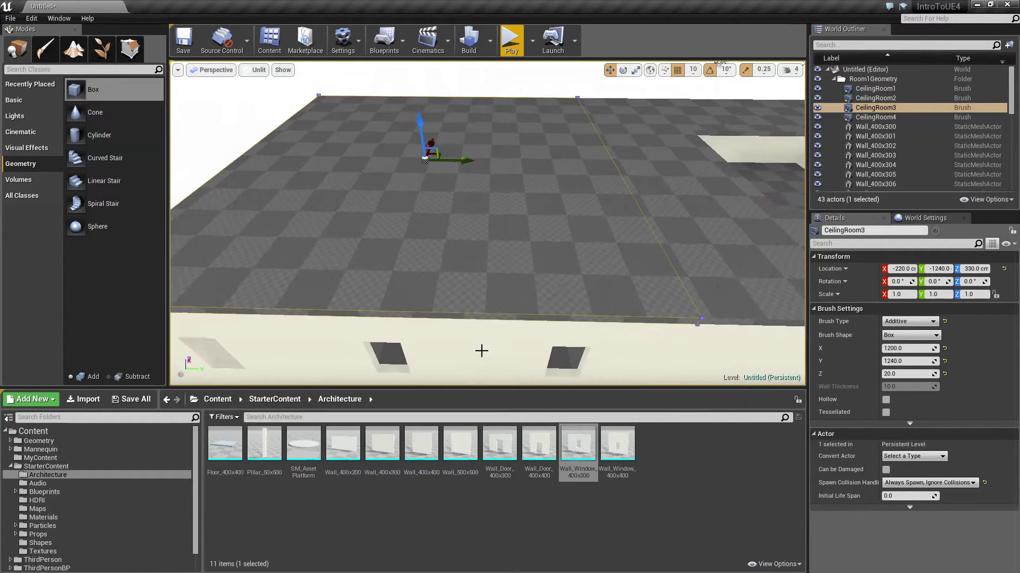
click(483, 350)
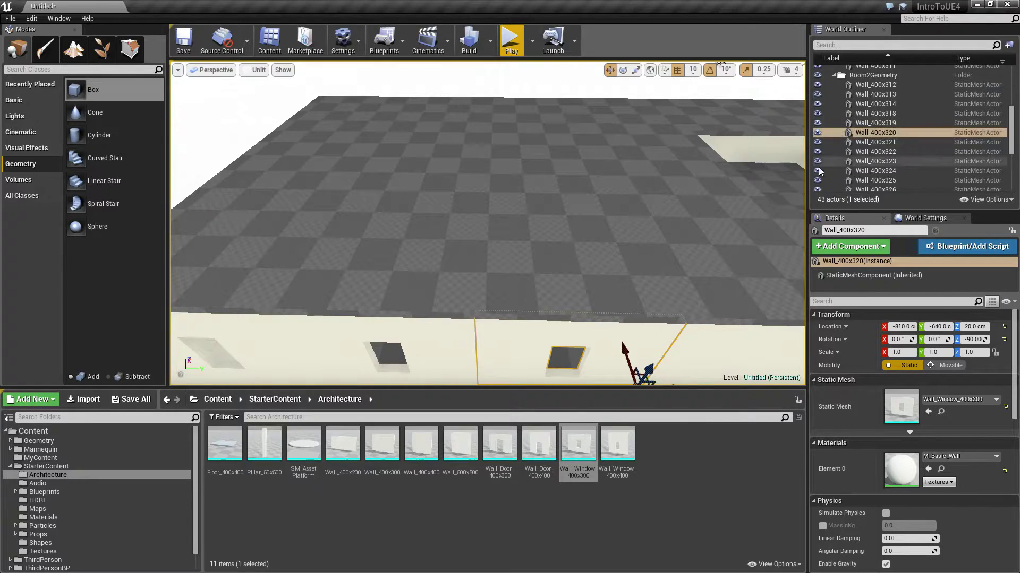
Step: Reselect the CeilingRoom3 brush and convert it into a static mesh named SM_Room2Ceiling in the MyContent folder
scroll(963, 111, up, 6)
click(962, 108)
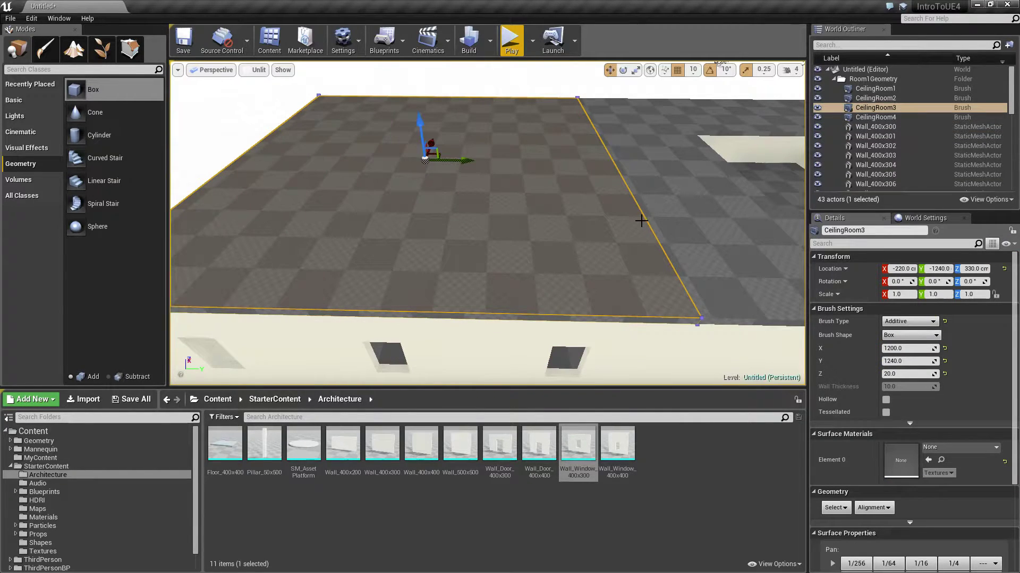
scroll(641, 220, down, 3)
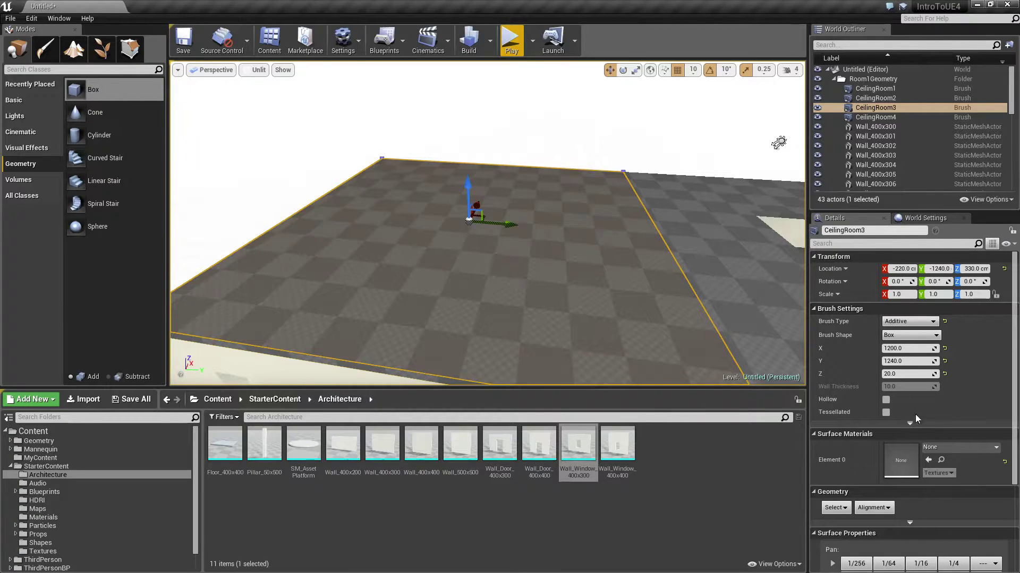
click(910, 423)
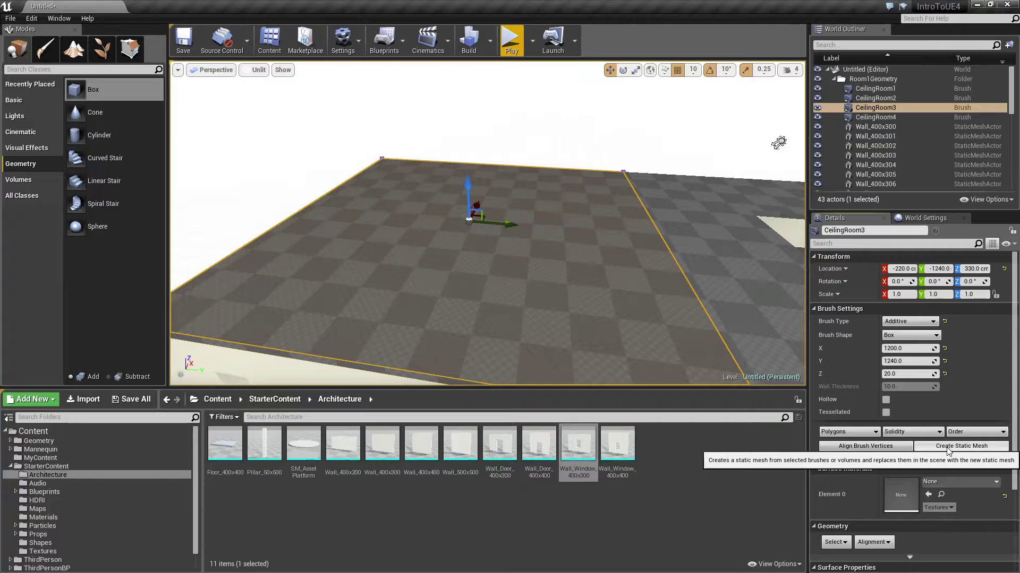
click(948, 448)
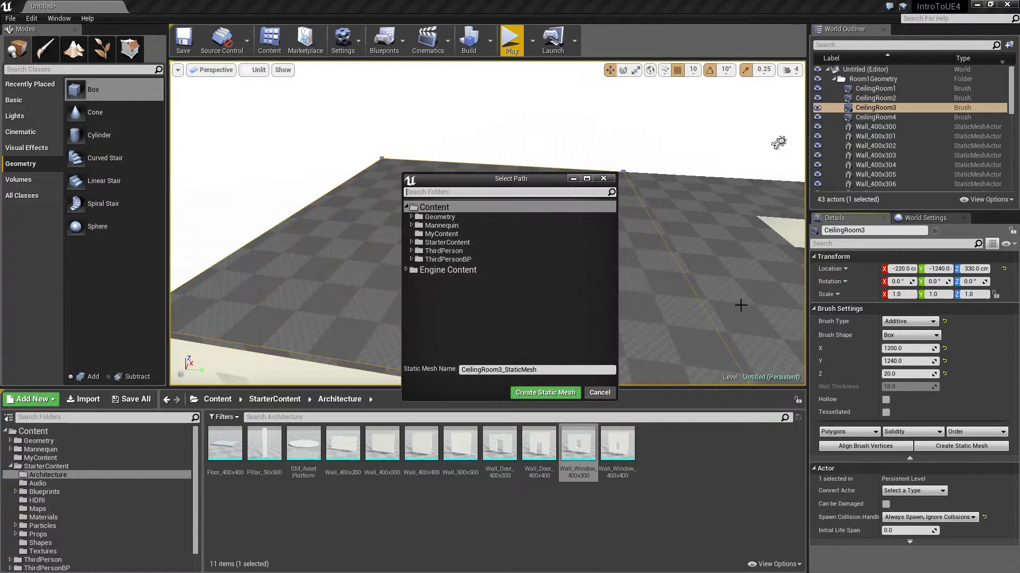
click(450, 236)
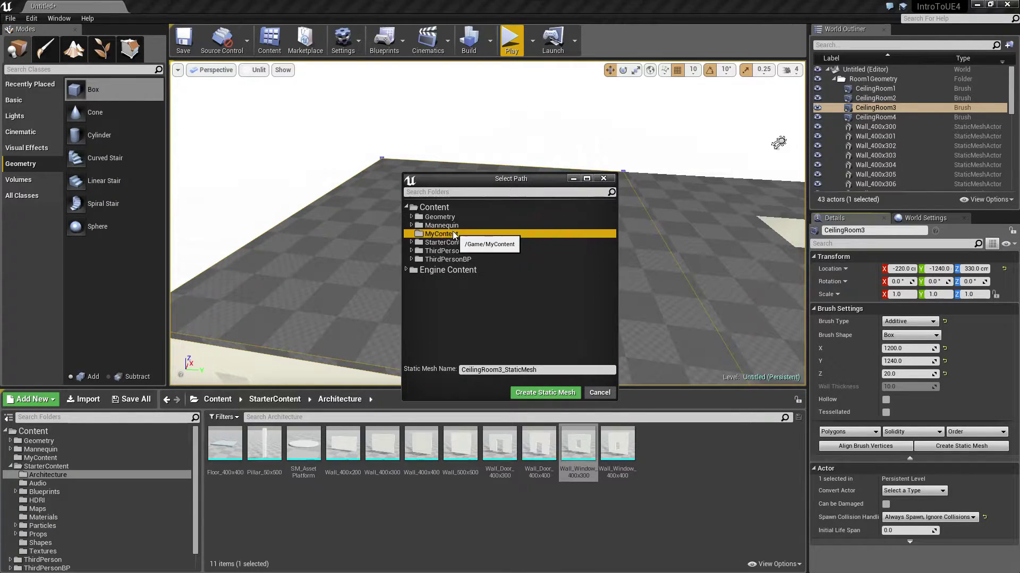
click(460, 370)
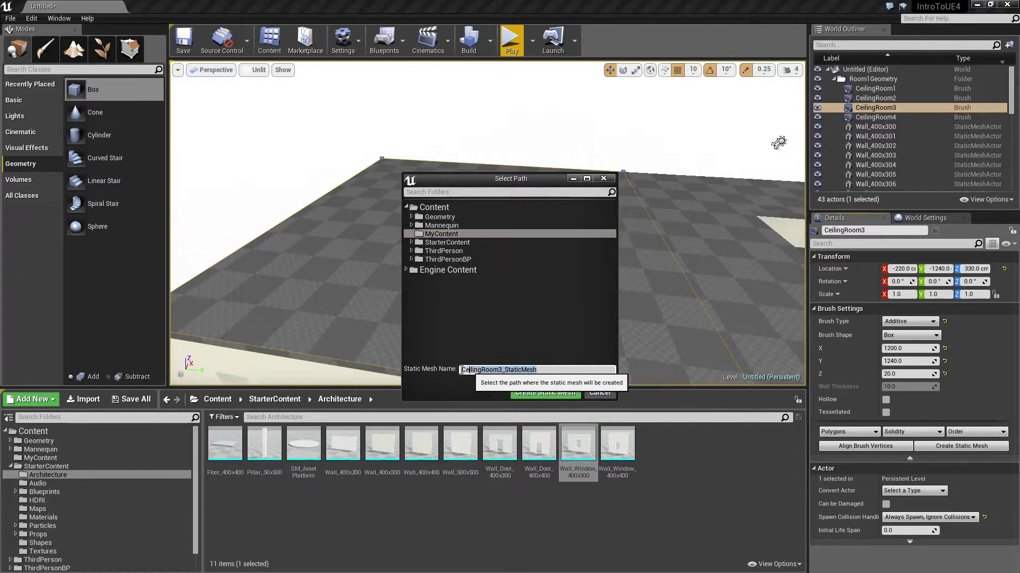
text(Room2)
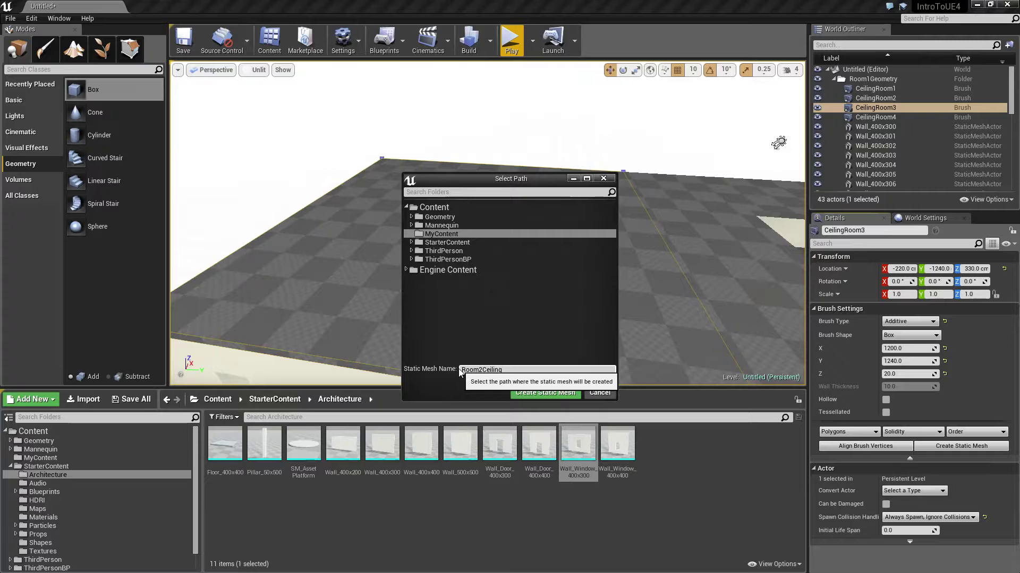
text(Ceiling)
click(460, 370)
text(SM_)
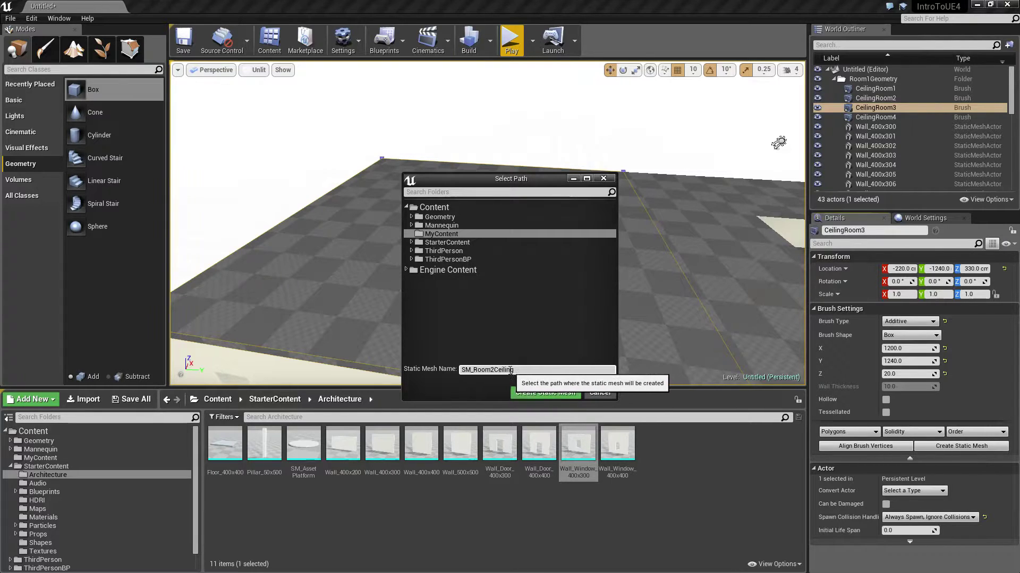
click(547, 393)
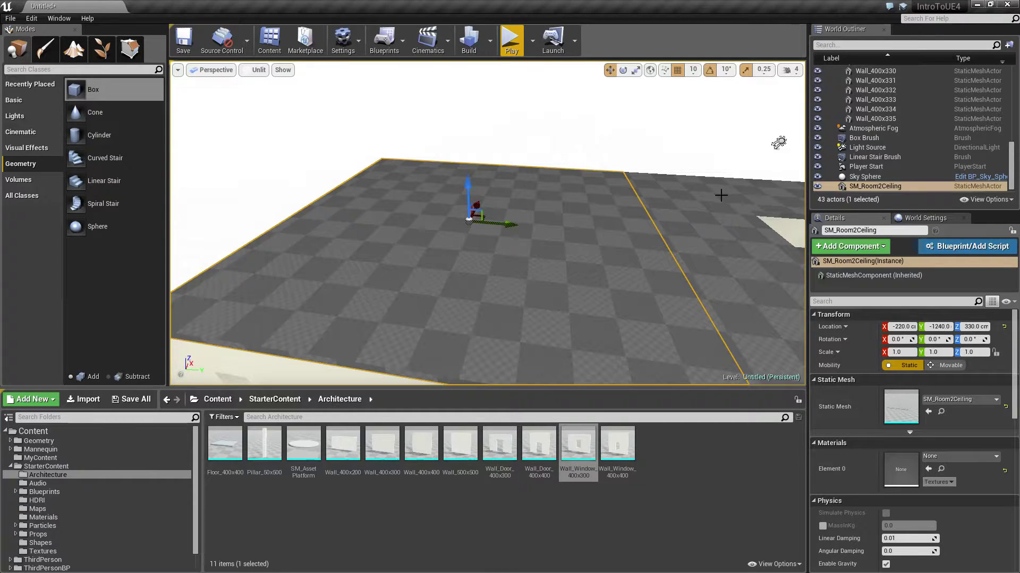
Step: Open the project's MyContent folder and select the SM_Room2Ceiling static mesh asset
click(604, 198)
click(584, 201)
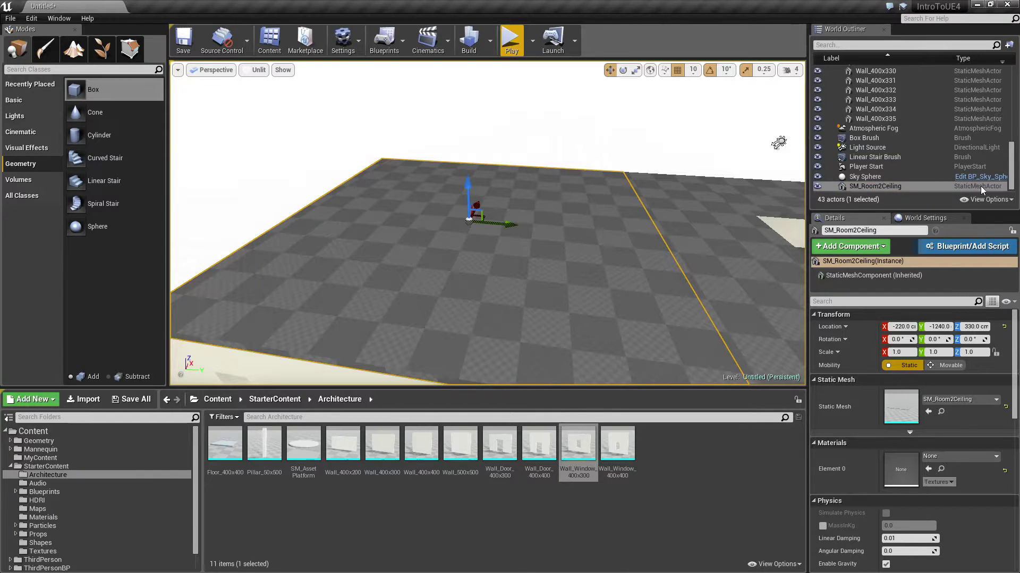
click(42, 457)
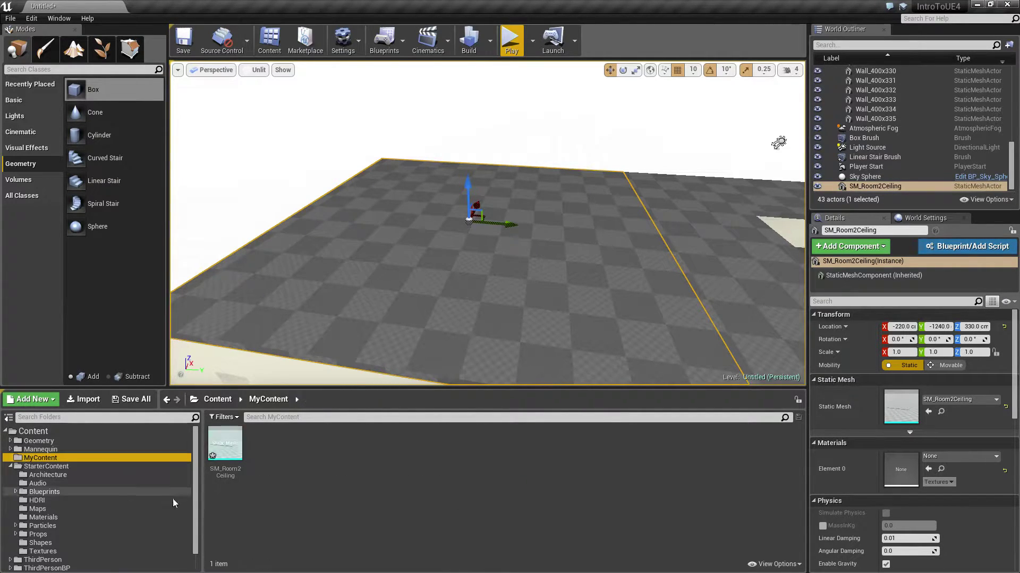
click(222, 452)
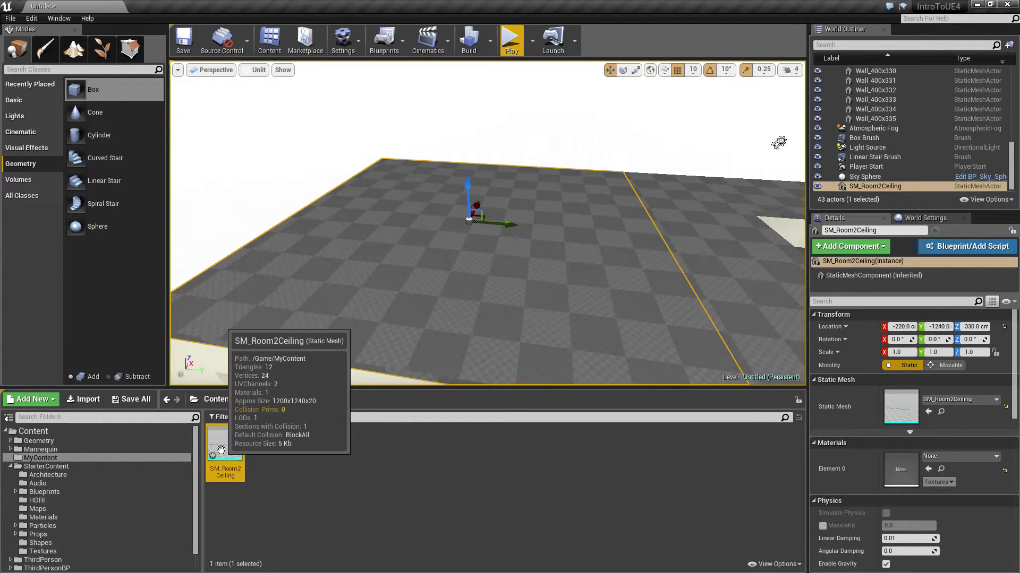
right_drag(616, 314, 530, 286)
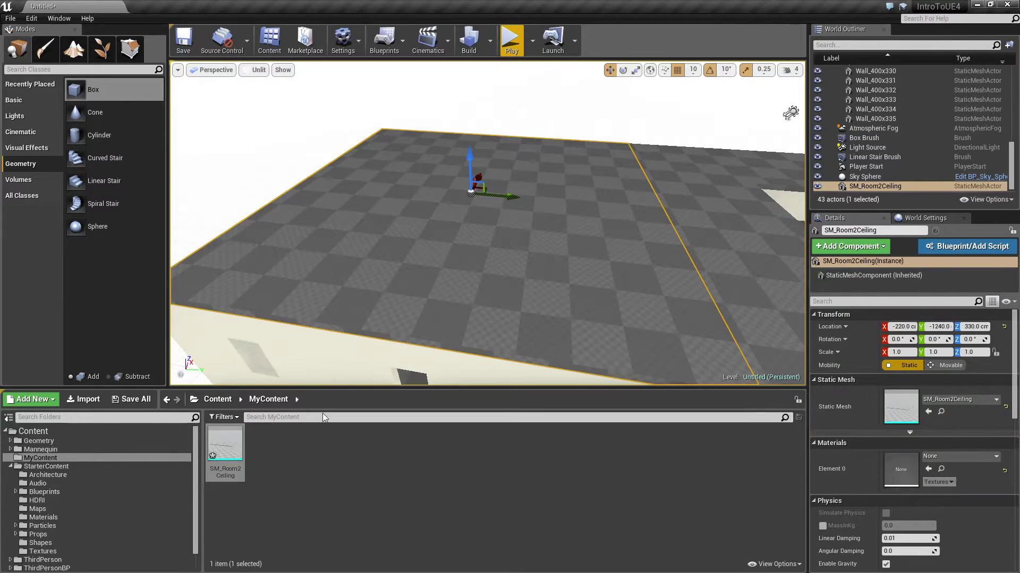
Step: Export the SM_Room2Ceiling asset as the FBX file SM_Room2Ceiling.FBX into the Temp folder on the desktop
click(225, 449)
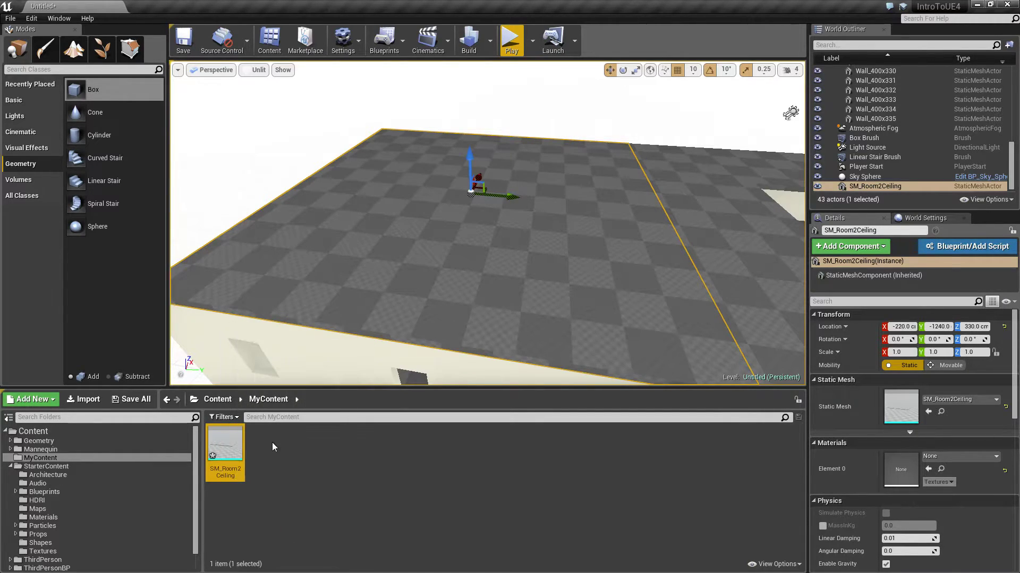
right_click(229, 465)
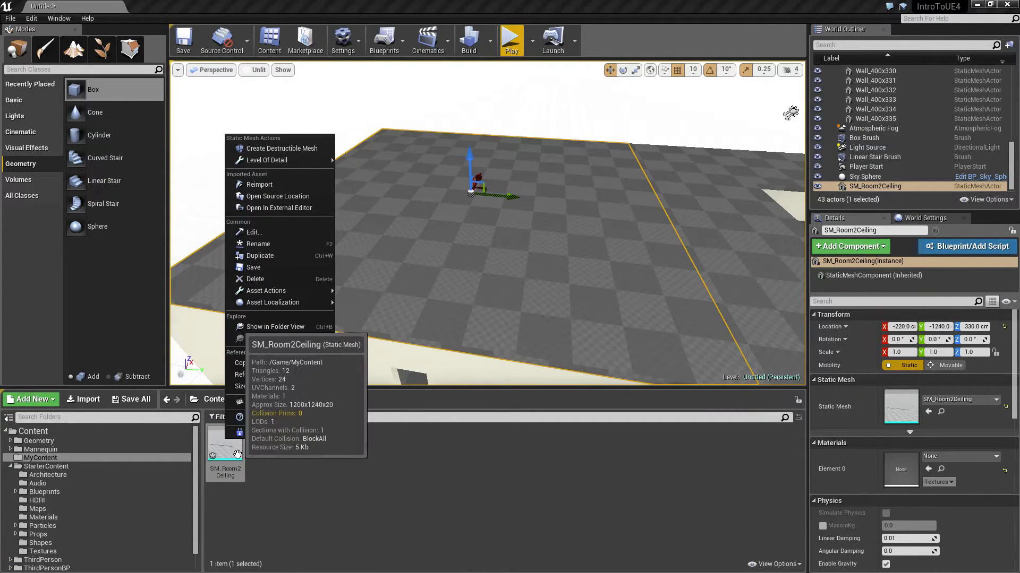
mouse_move(280, 159)
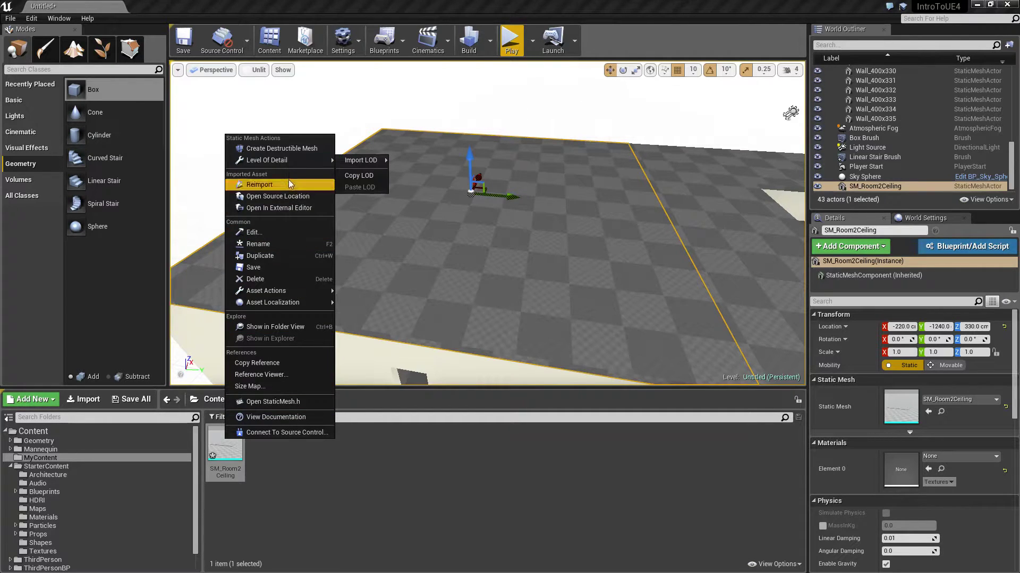
mouse_move(273, 296)
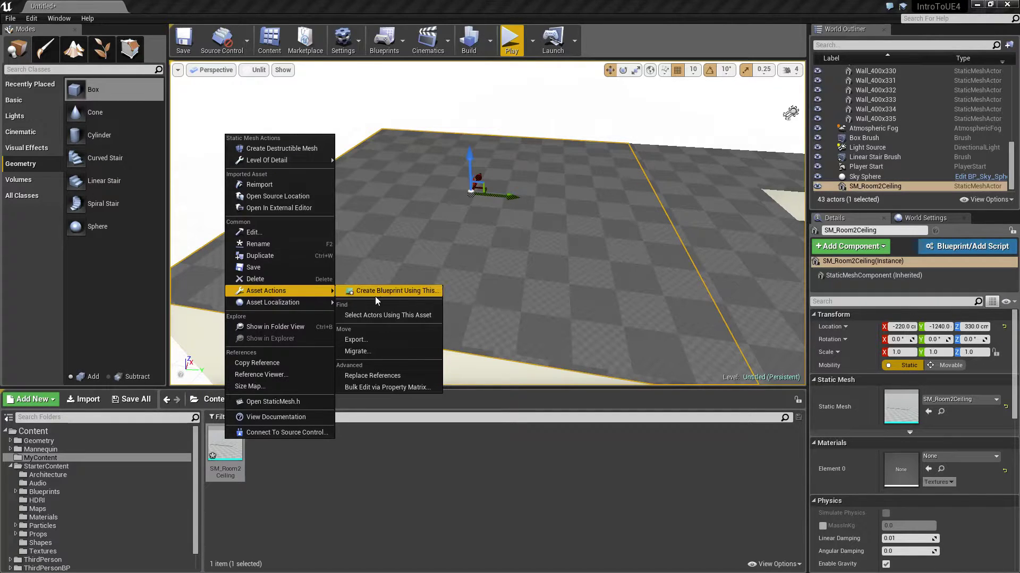
click(360, 340)
scroll(45, 133, up, 3)
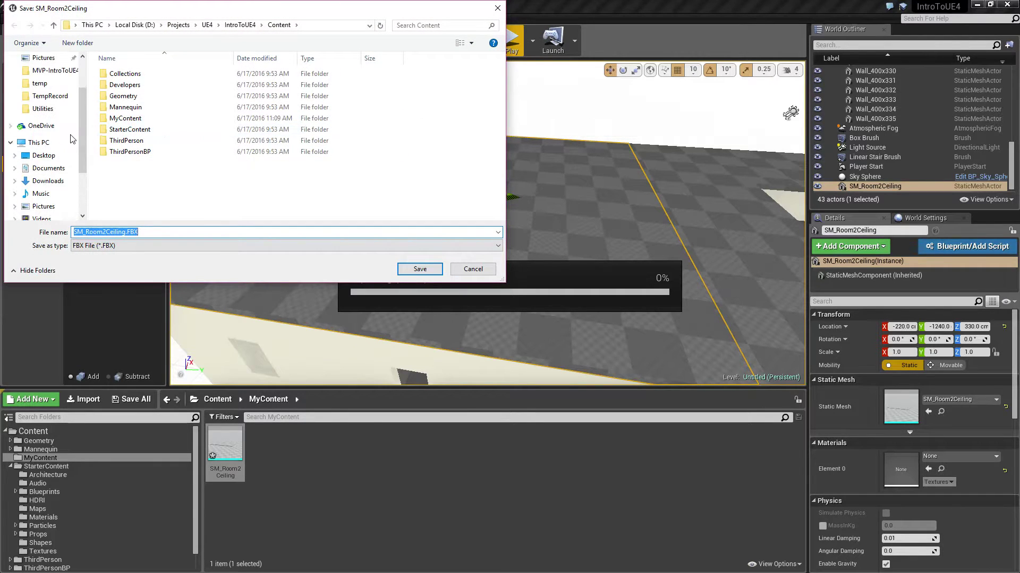
click(43, 75)
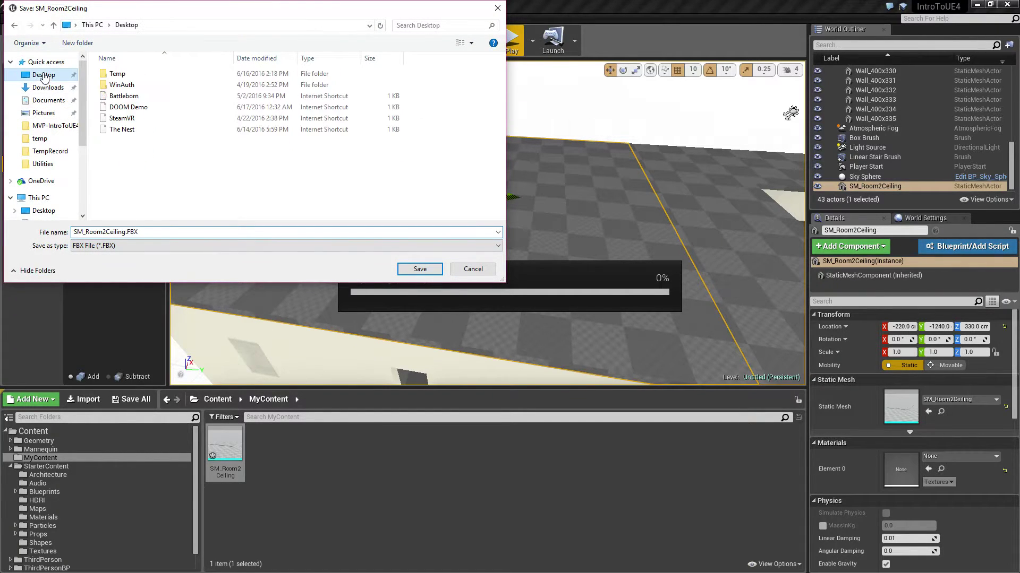
double_click(117, 74)
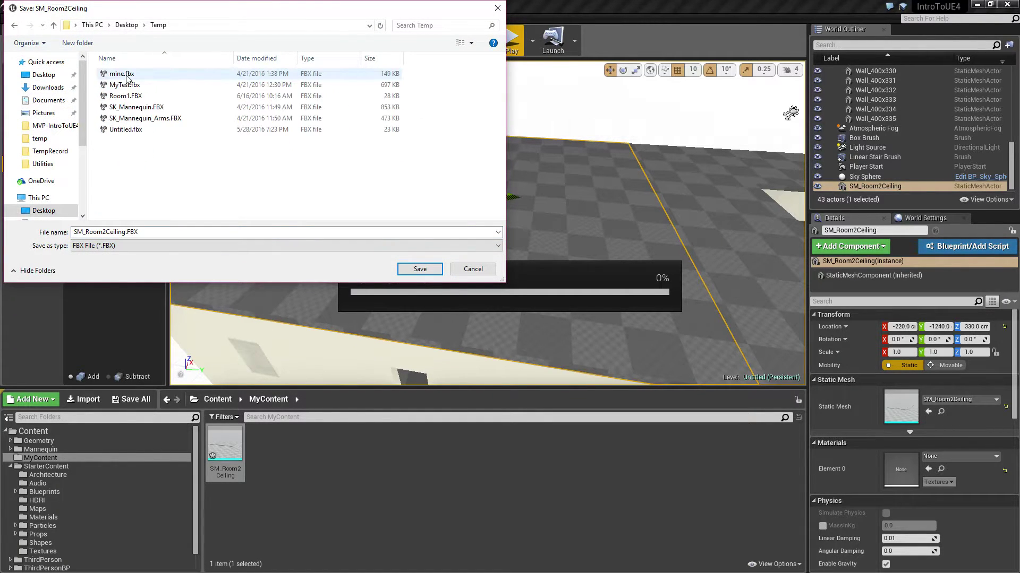
click(85, 248)
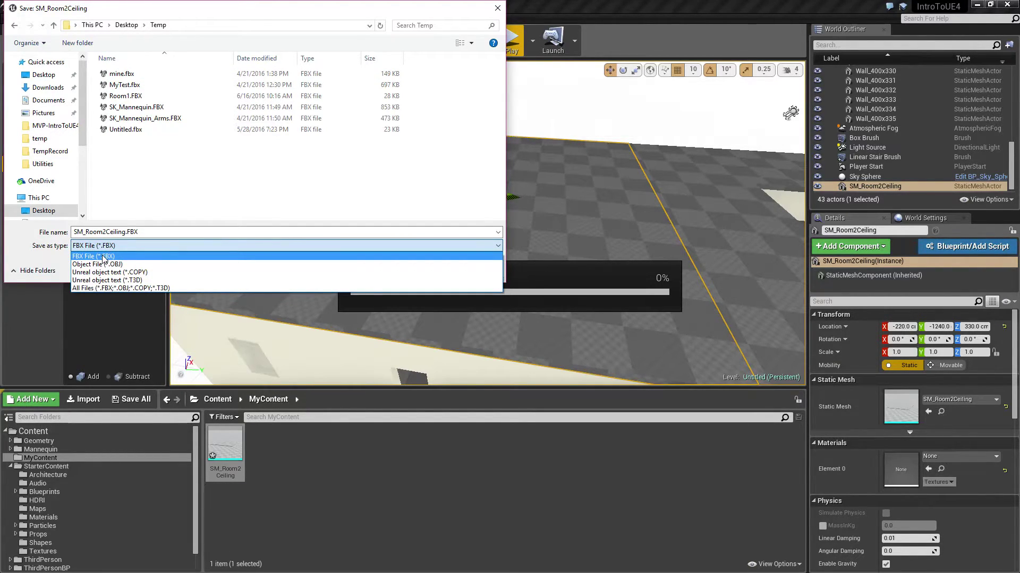
click(104, 257)
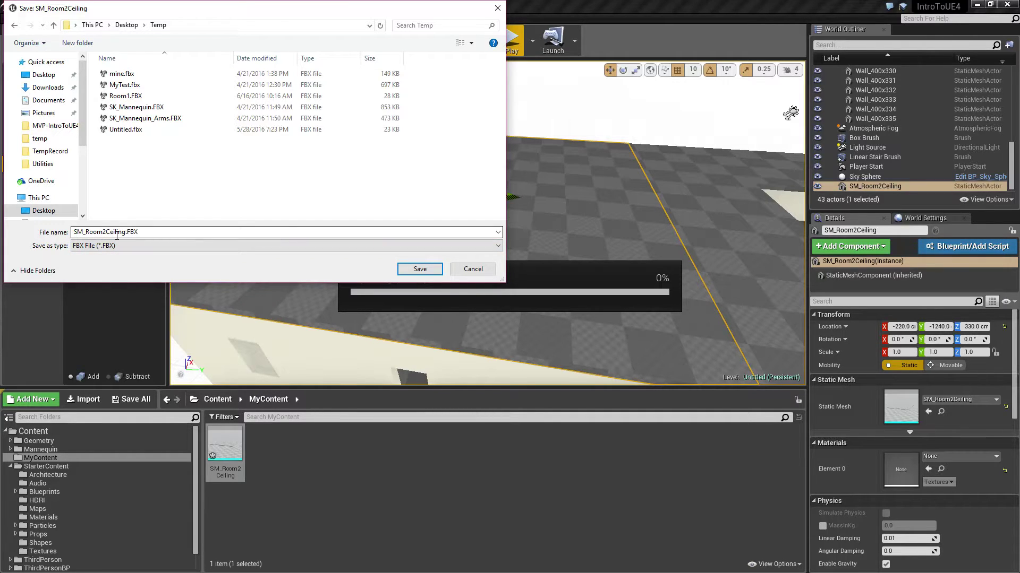
click(414, 269)
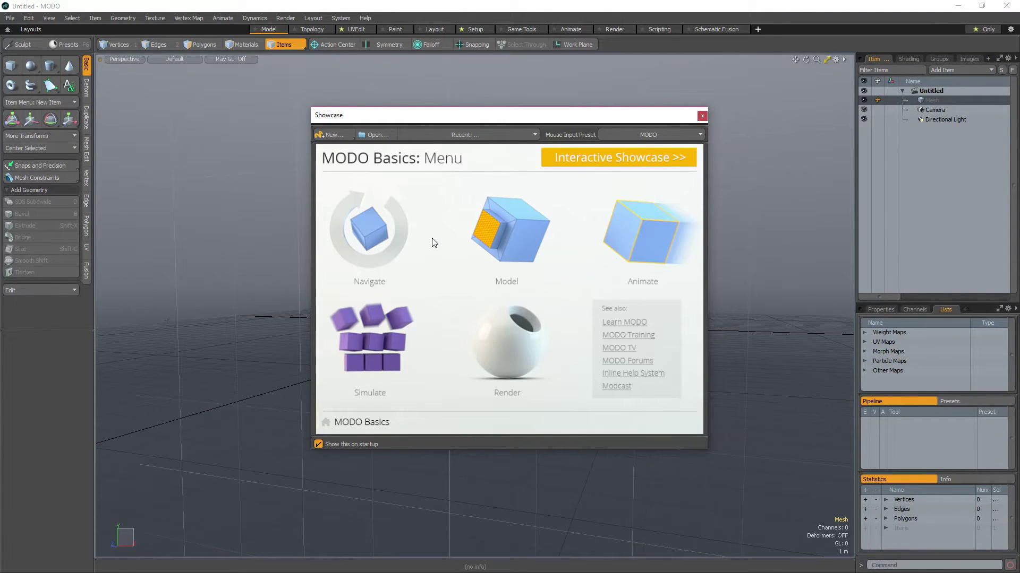
Step: In MODO, dismiss the startup showcase and open SM_Room2Ceiling.FBX from the desktop's Temp folder
click(702, 115)
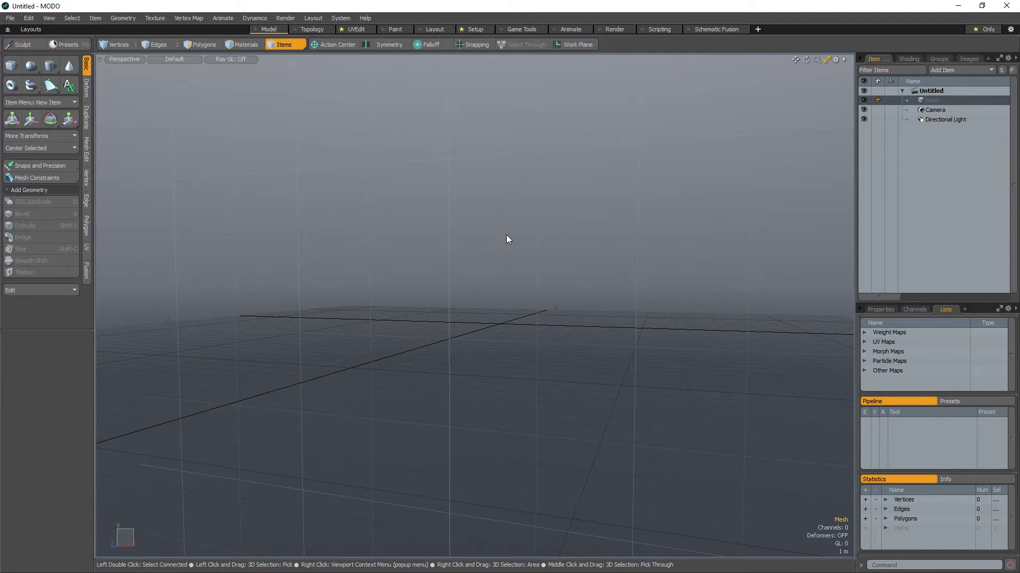
click(11, 18)
click(39, 64)
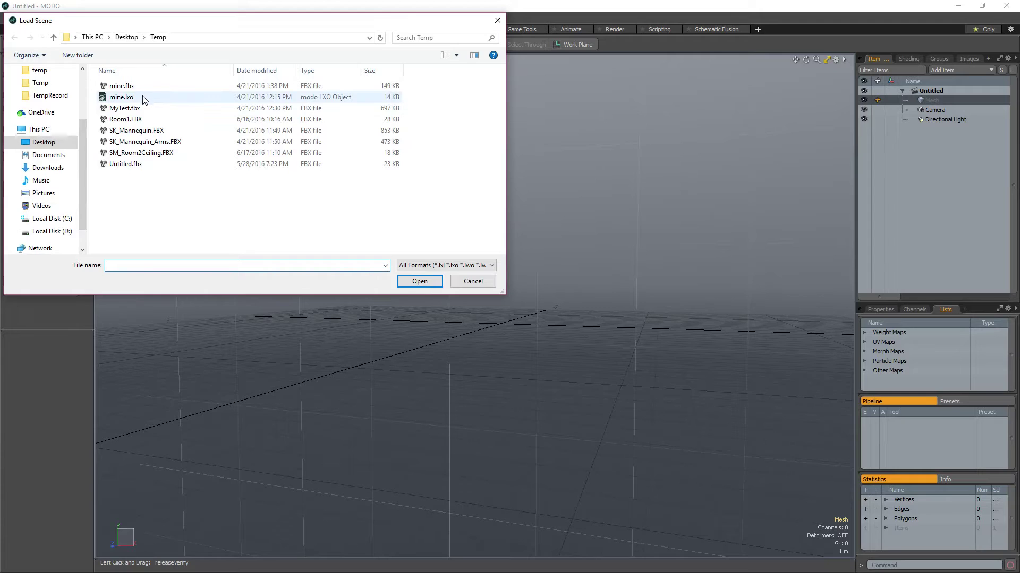
double_click(138, 154)
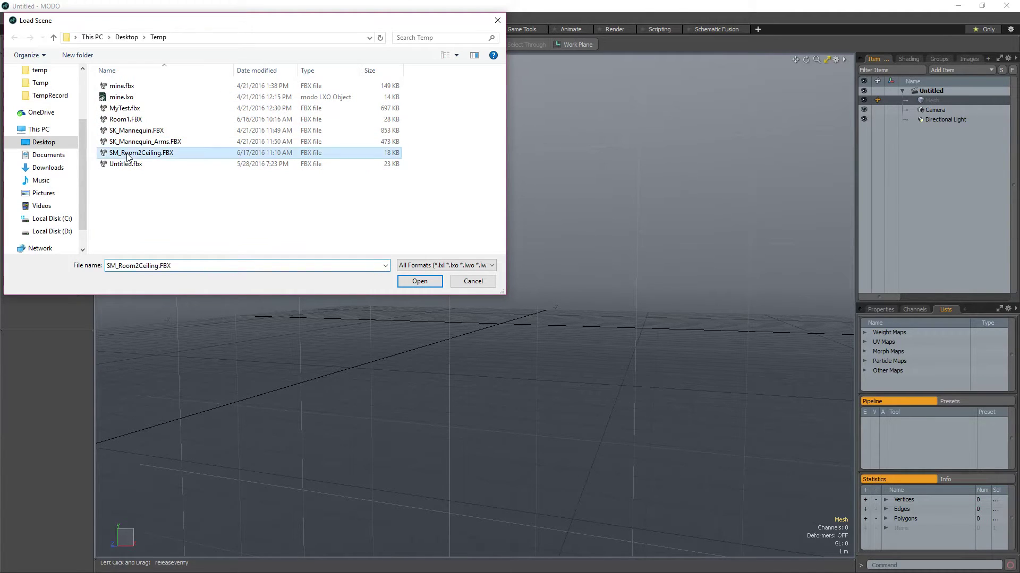
click(633, 192)
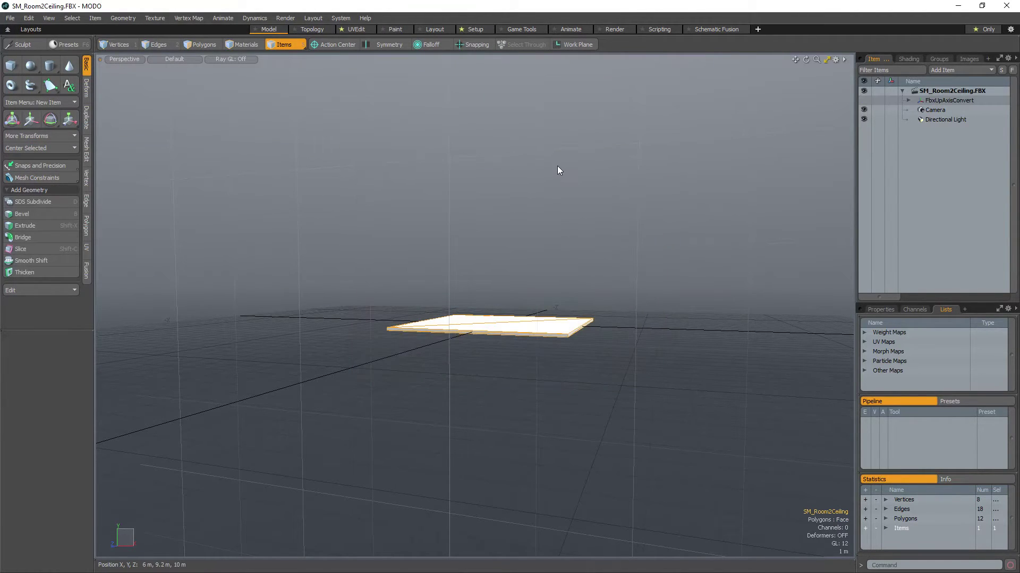
Step: Expand the FbxUpAxisConvert group of the imported scene and select the SM_Room2Ceiling mesh item inside it
key(alt)
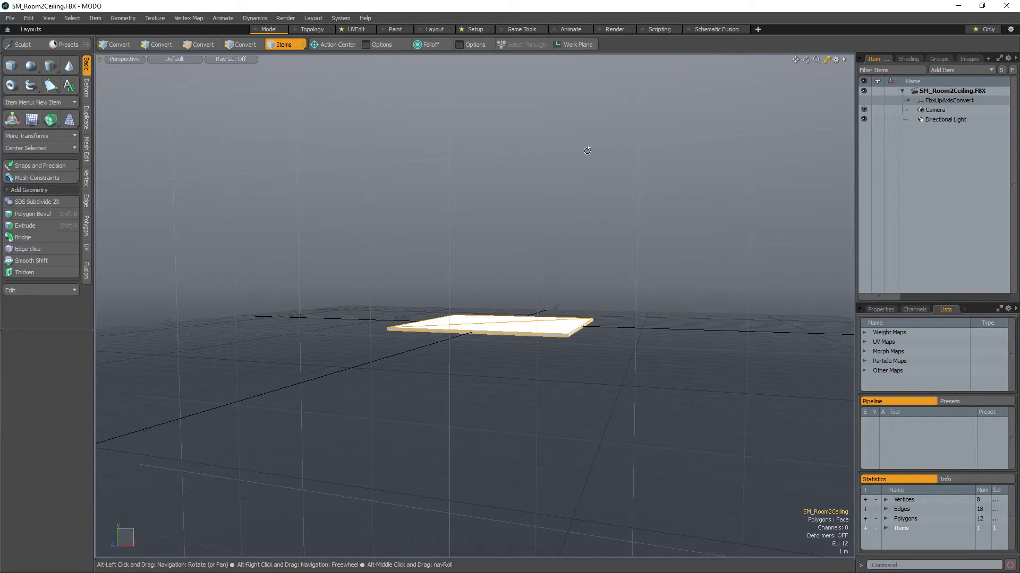
alt+drag(587, 155, 588, 298)
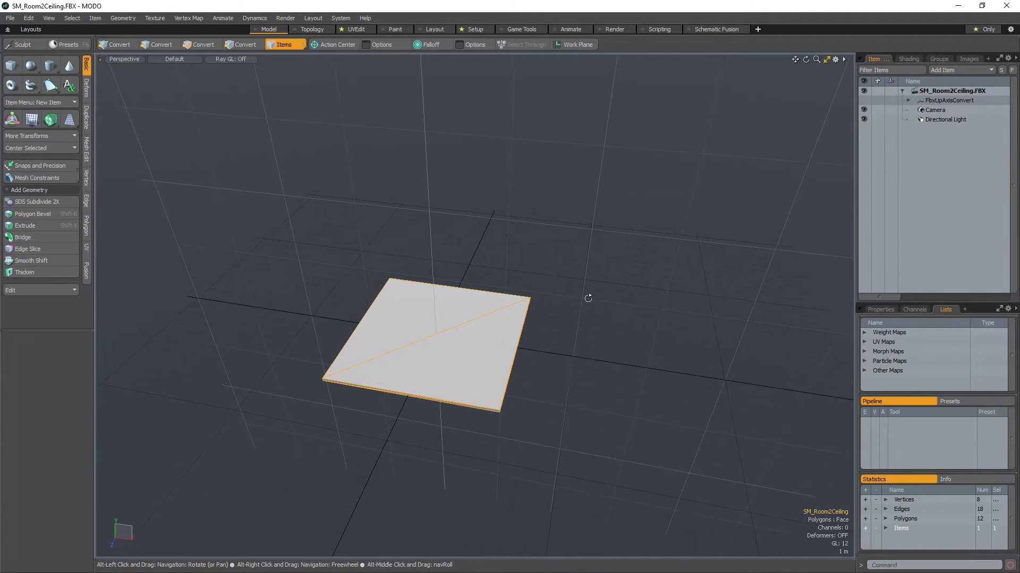
click(909, 100)
click(943, 102)
click(939, 110)
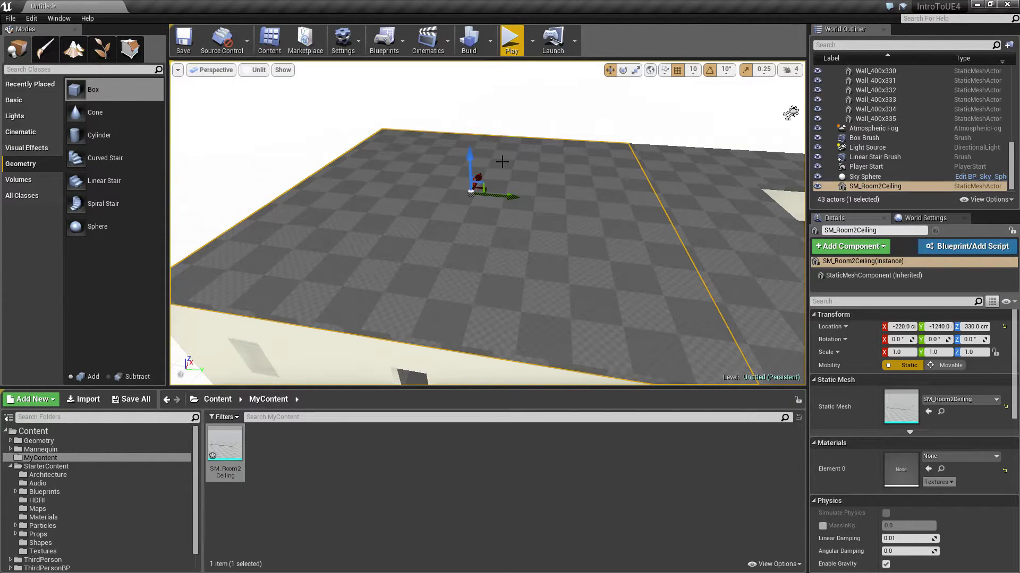
Step: Look over the ceiling mesh in the Unreal level and switch back to MODO
right_drag(485, 255, 491, 225)
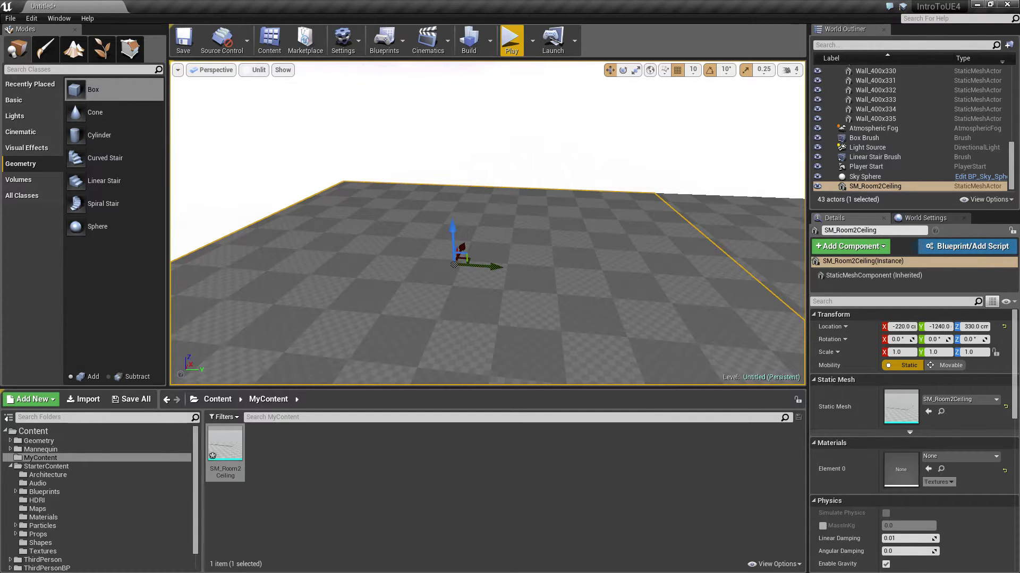
key(alt+Tab)
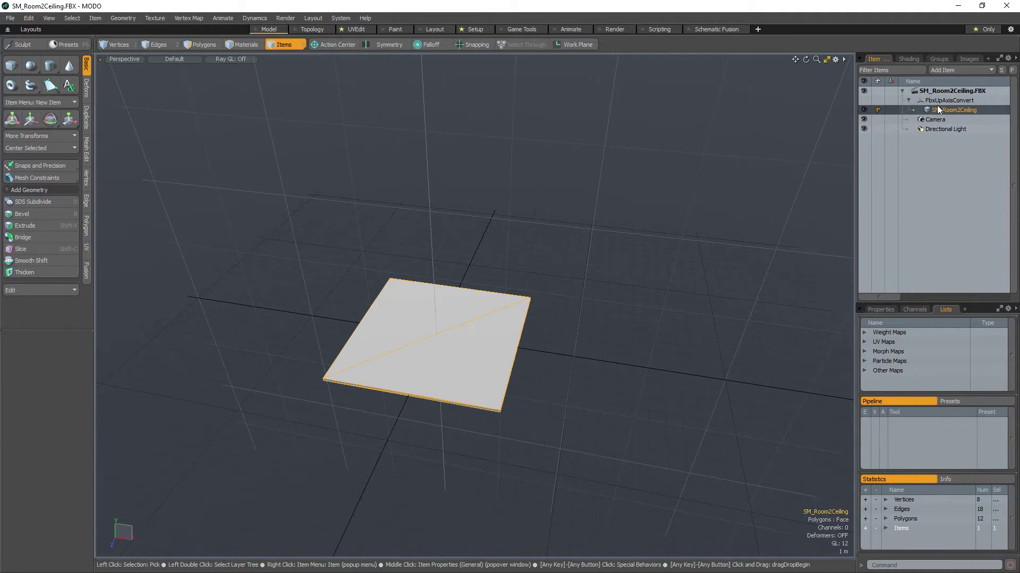
Step: Select the SM_Room2Ceiling mesh and draw a flat cube primitive about 2.12 m by 1.94 m near its centre
click(945, 100)
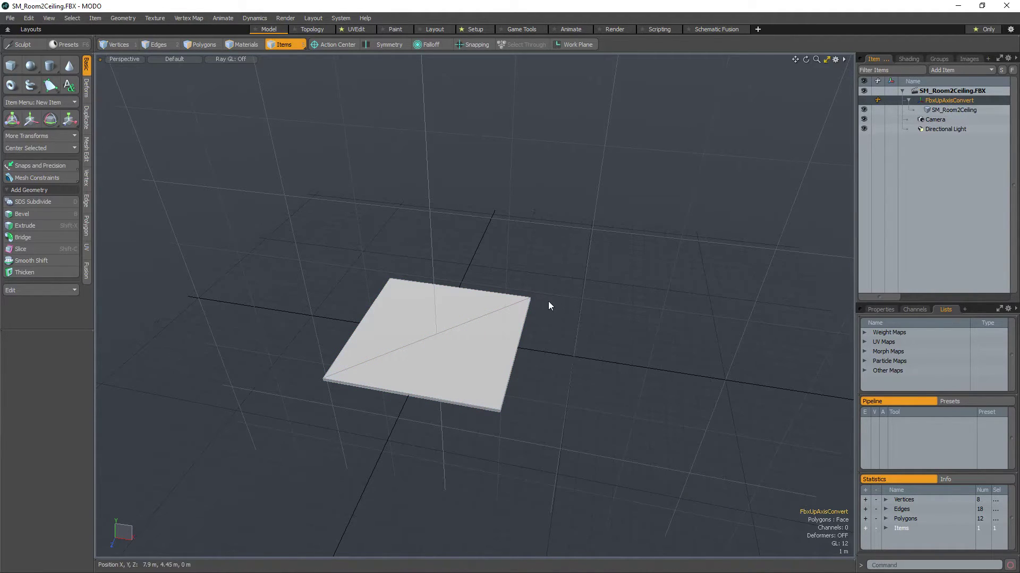
click(954, 108)
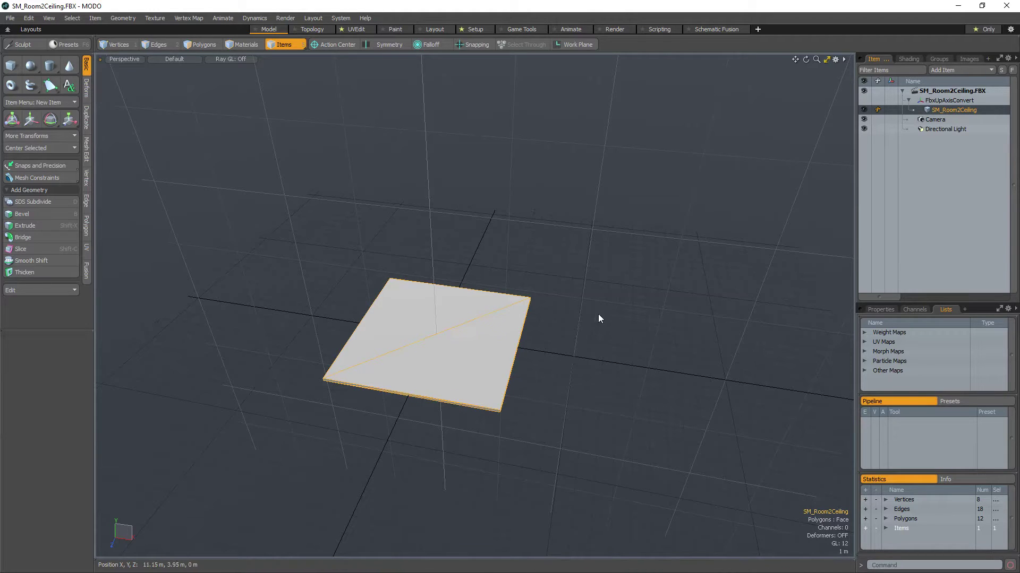
mouse_move(598, 314)
right_down()
mouse_move(553, 246)
mouse_move(564, 267)
right_up()
mouse_move(565, 263)
alt+mouse_down()
mouse_move(574, 249)
mouse_move(573, 267)
mouse_move(542, 261)
mouse_move(548, 271)
alt+mouse_up()
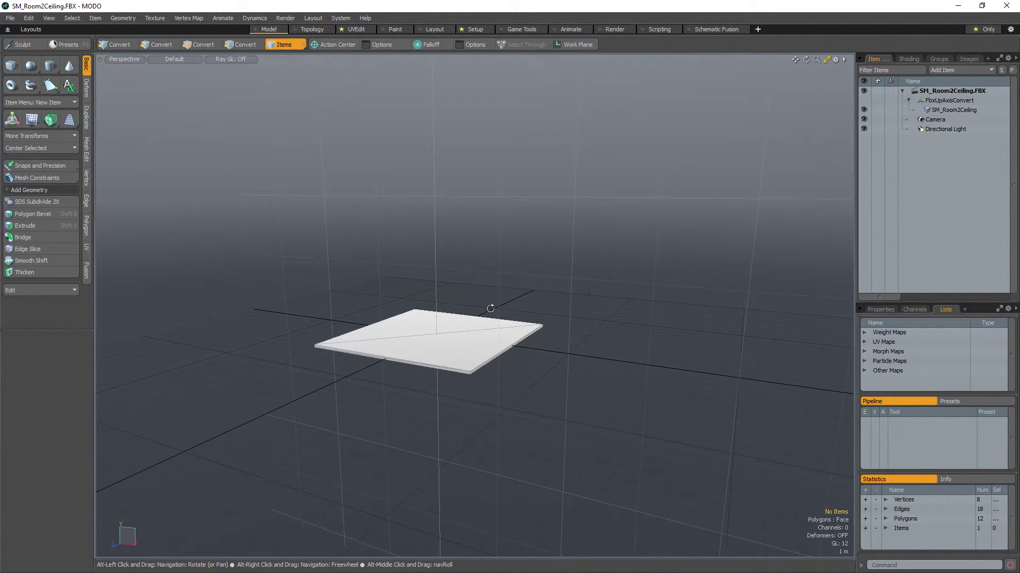
alt+drag(490, 309, 471, 327)
scroll(478, 329, up, 5)
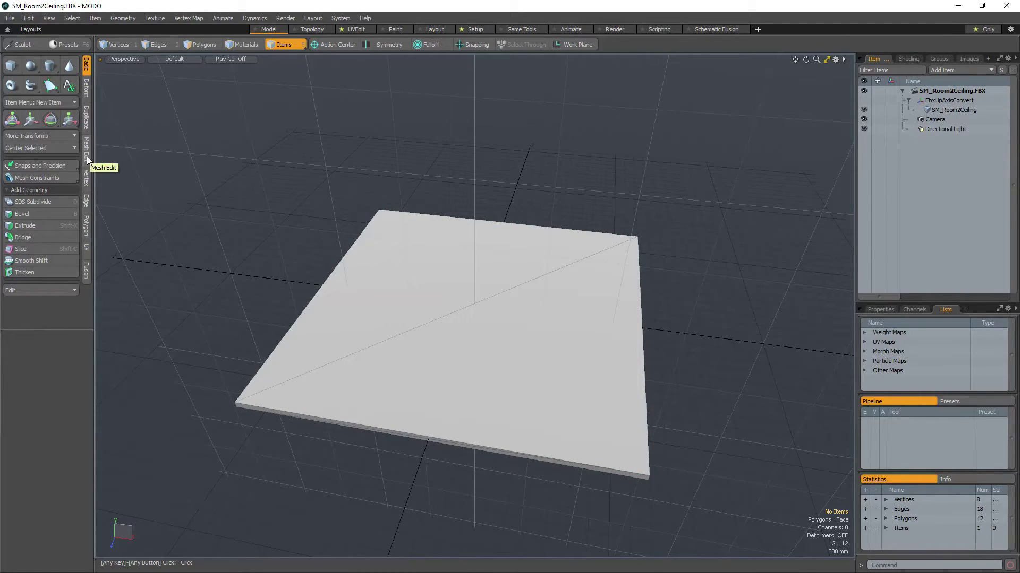
click(527, 339)
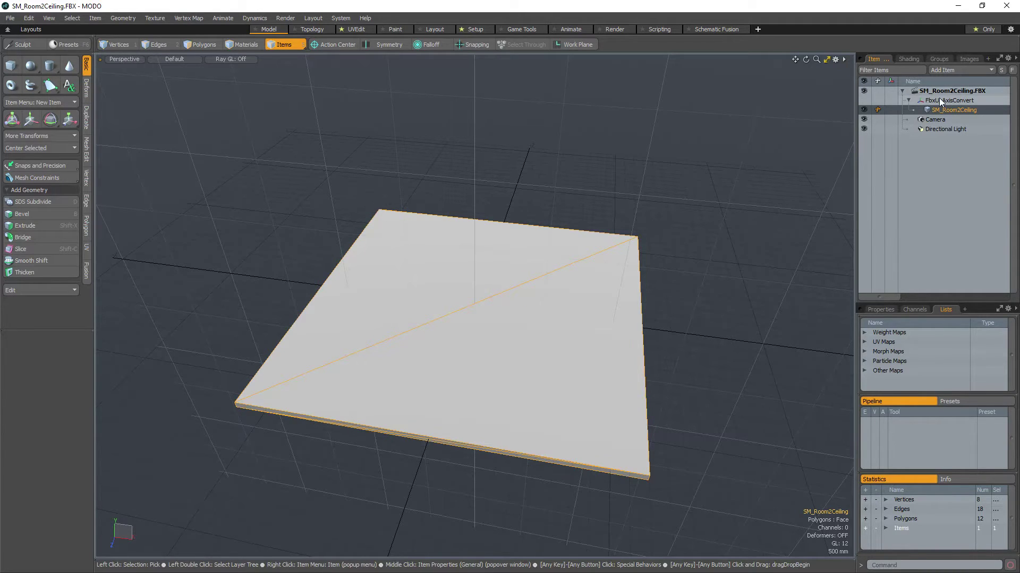
click(10, 66)
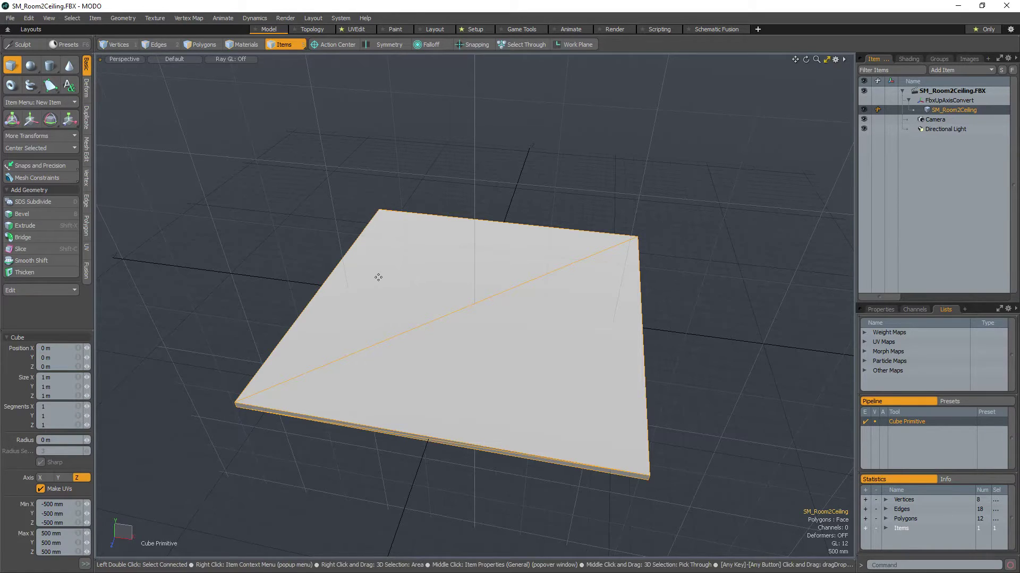
drag(474, 309, 519, 340)
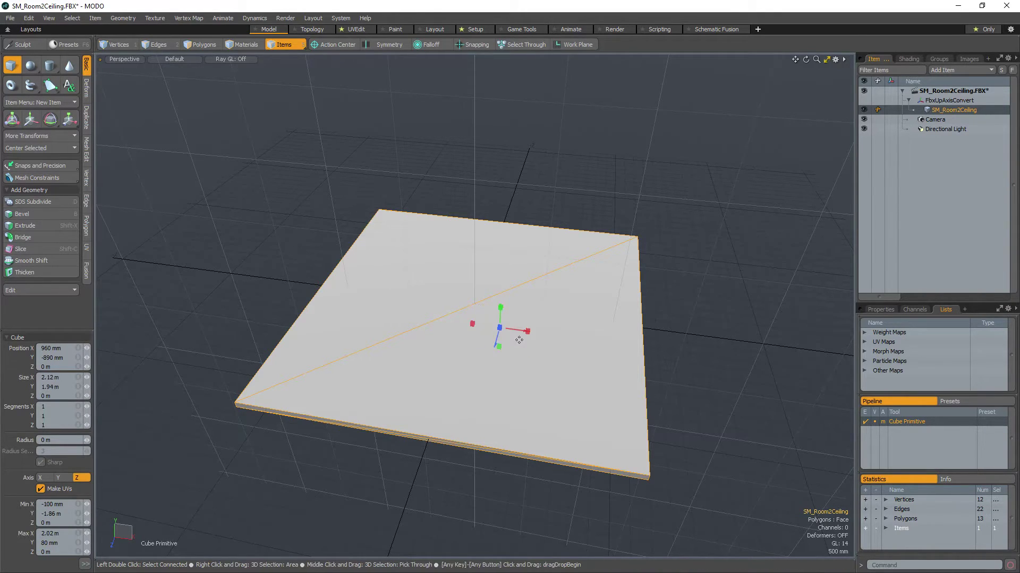
Step: Set the cube primitive's position to 0 on the X, Y and Z axes
click(65, 348)
text(0)
key(Tab)
text(0)
key(Tab)
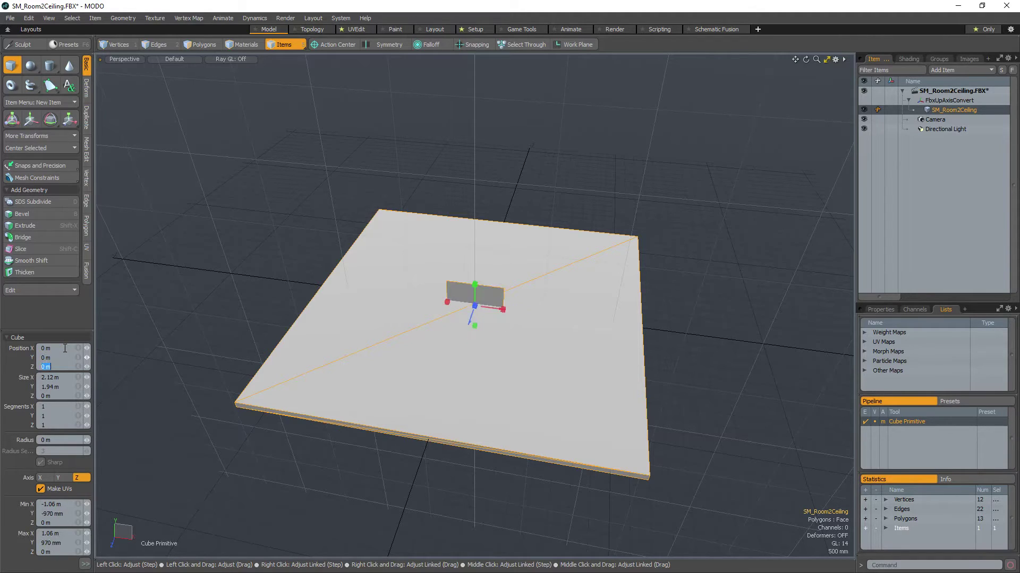
text(0)
key(Tab)
Step: Set the cube primitive's size to 1 m in X, Y and Z and finish the Cube tool
text(1)
key(Tab)
text(100cm)
key(Tab)
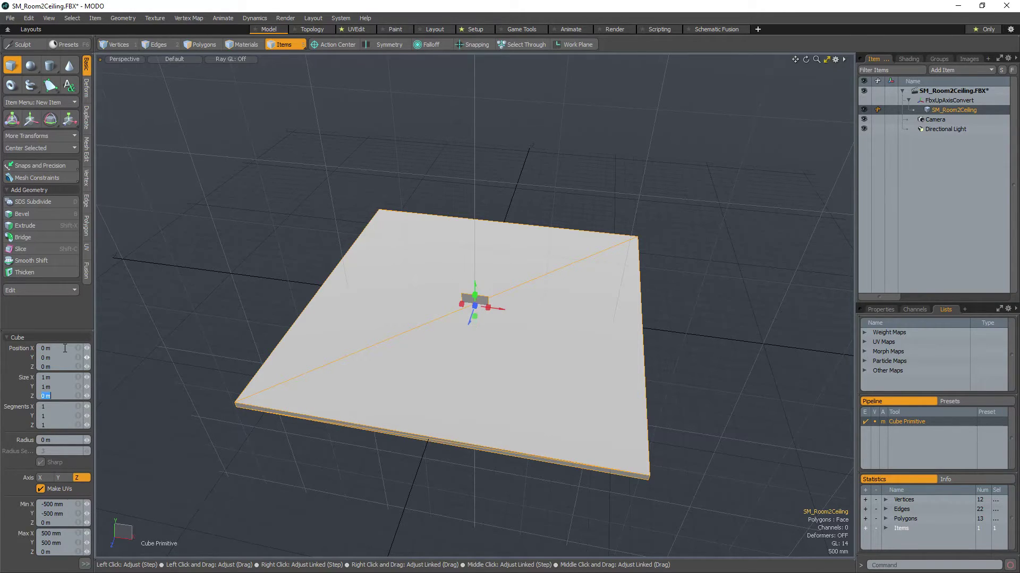
text(100cm)
key(Tab)
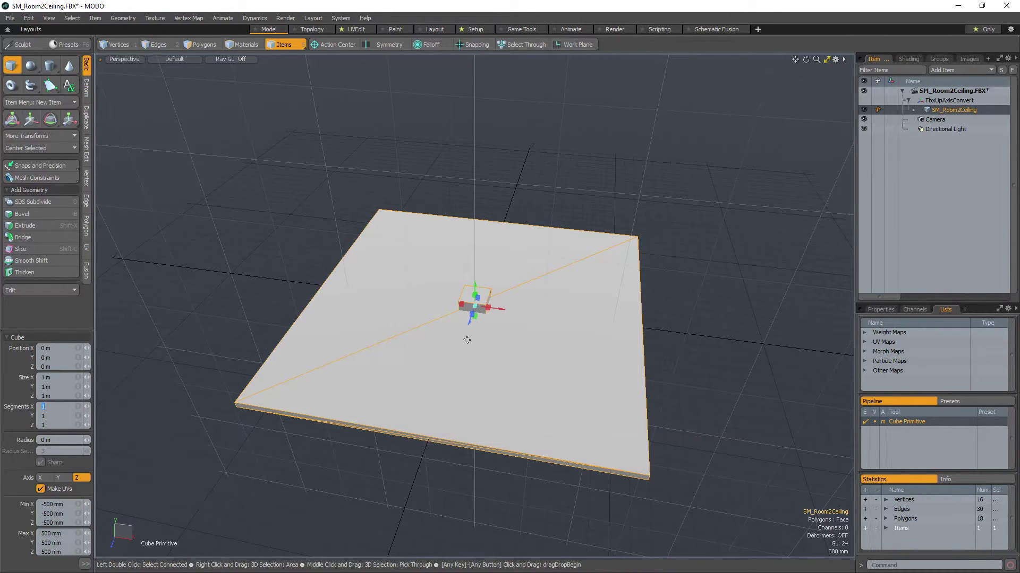
key(space)
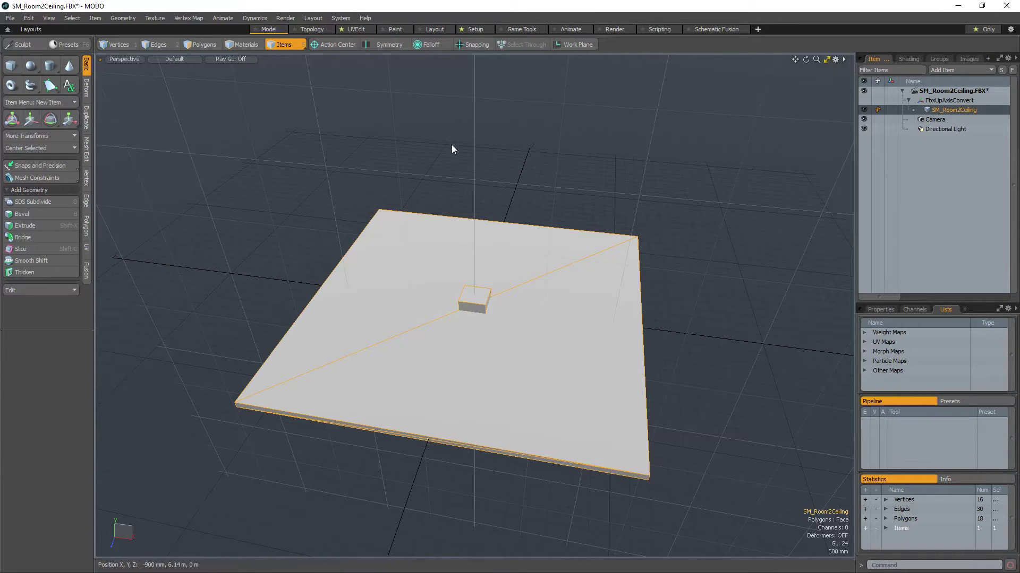
click(508, 146)
Step: Export the SM_Room2Ceiling item as a selected layer in the Autodesk FBX 2013 format
click(949, 109)
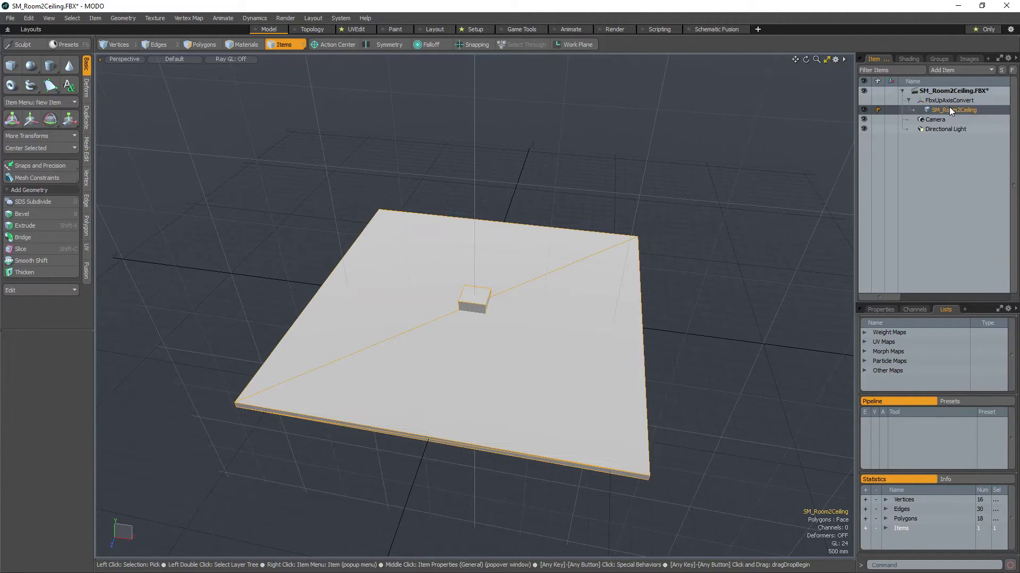
alt+drag(667, 339, 652, 308)
right_click(951, 110)
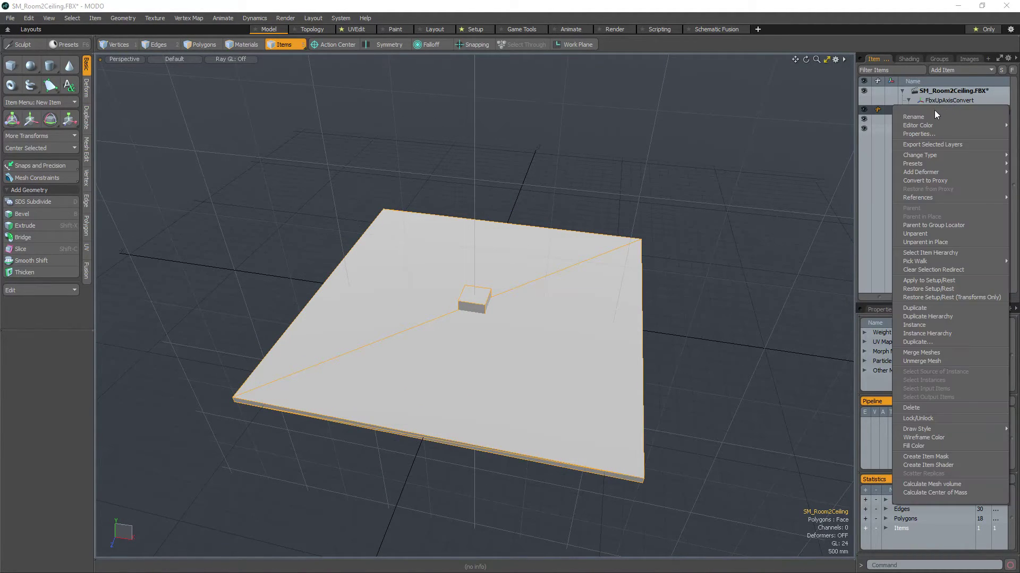
click(927, 146)
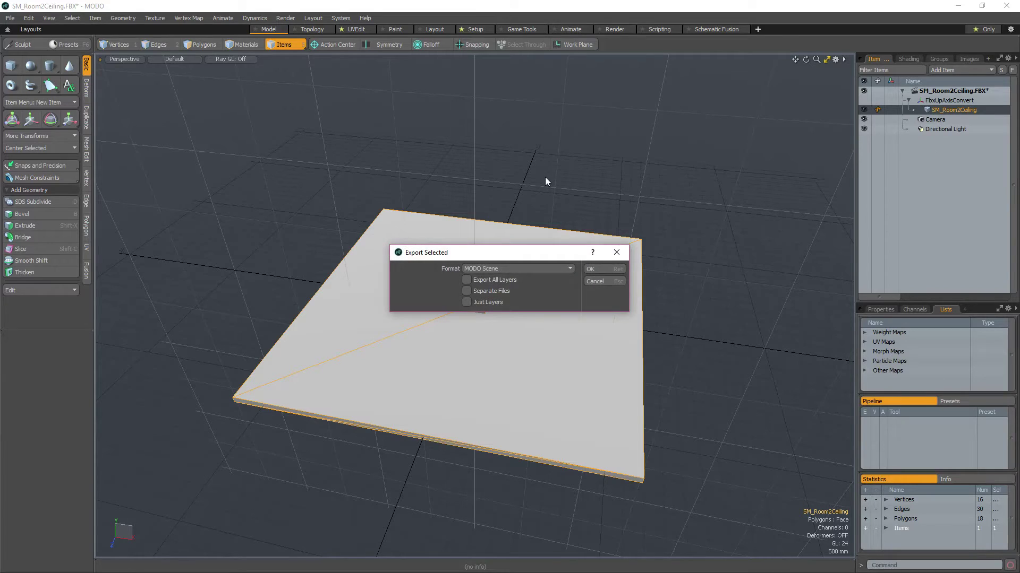
click(586, 270)
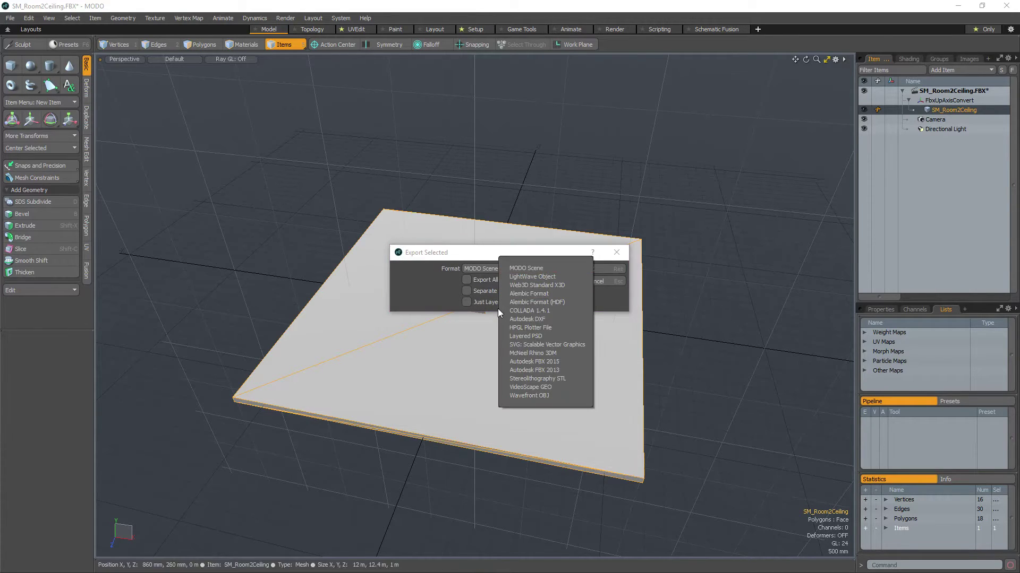
click(547, 370)
click(606, 268)
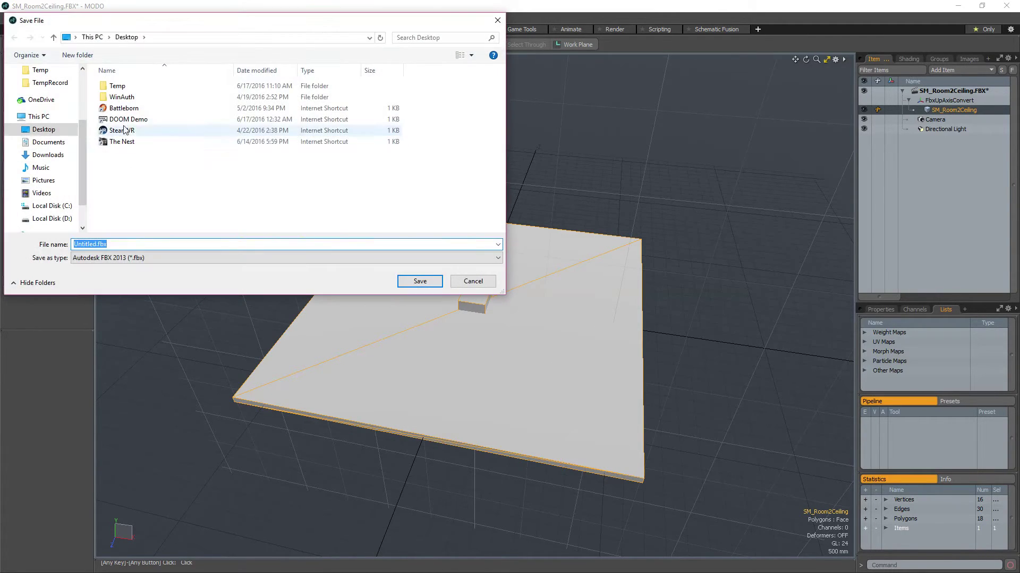
Step: Save the export as SM_Room2CeilingModified.FBX in the desktop's Temp folder
double_click(114, 83)
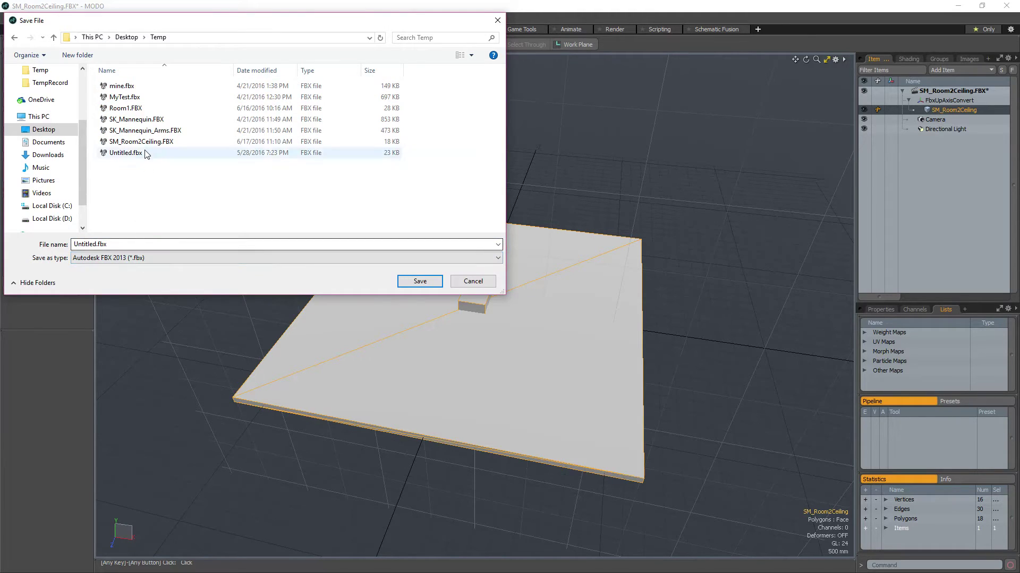
click(141, 142)
double_click(121, 245)
click(169, 245)
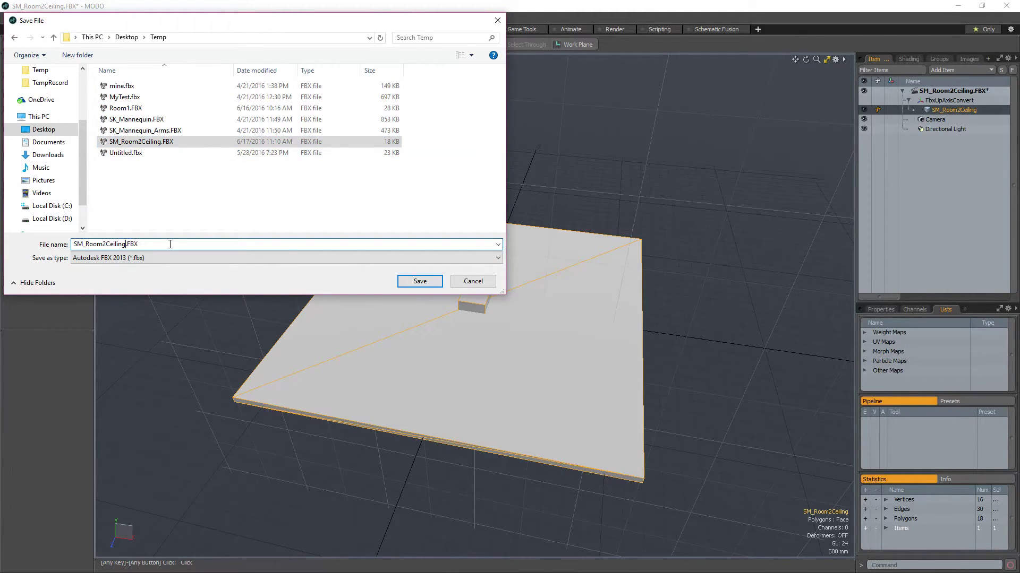
text(_Modo)
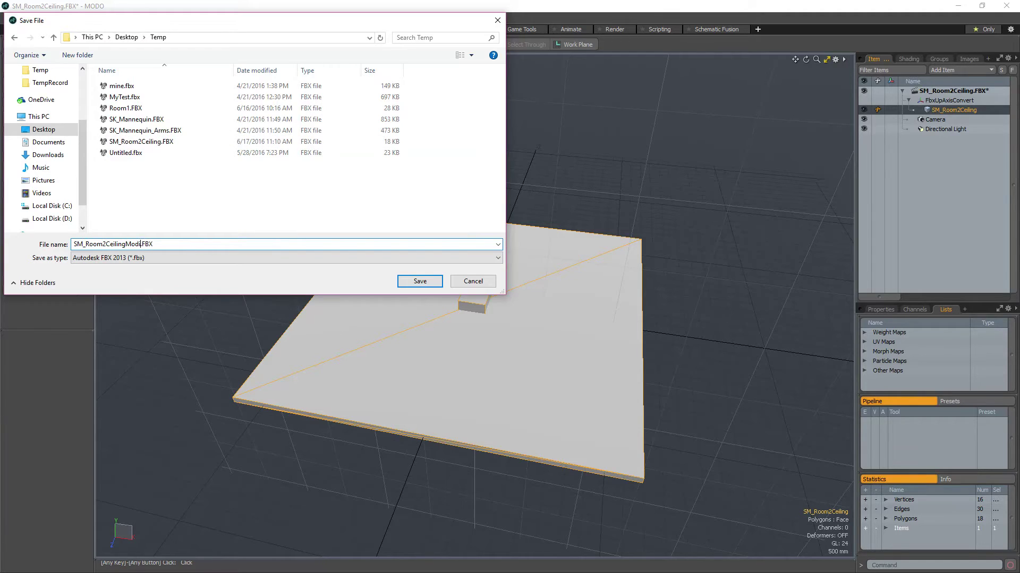
key(Return)
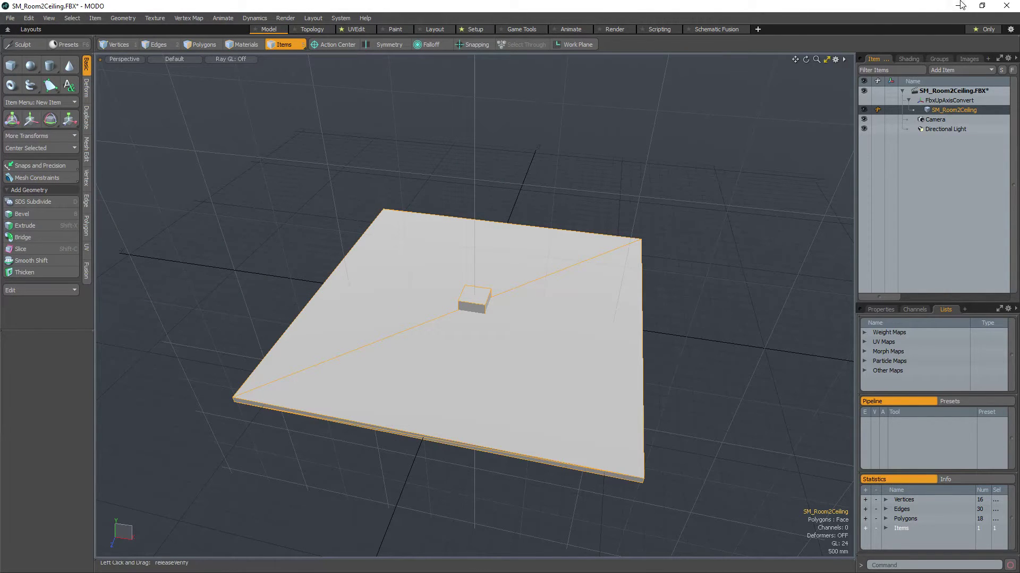
Step: Switch to the Unreal Editor and create a folder named Meshes inside MyContent
click(957, 6)
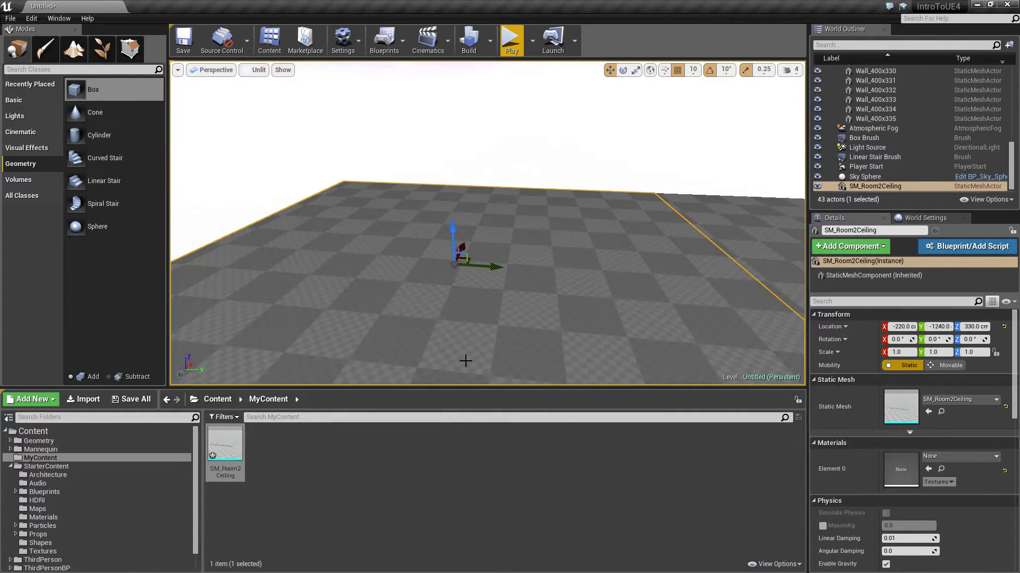
click(362, 470)
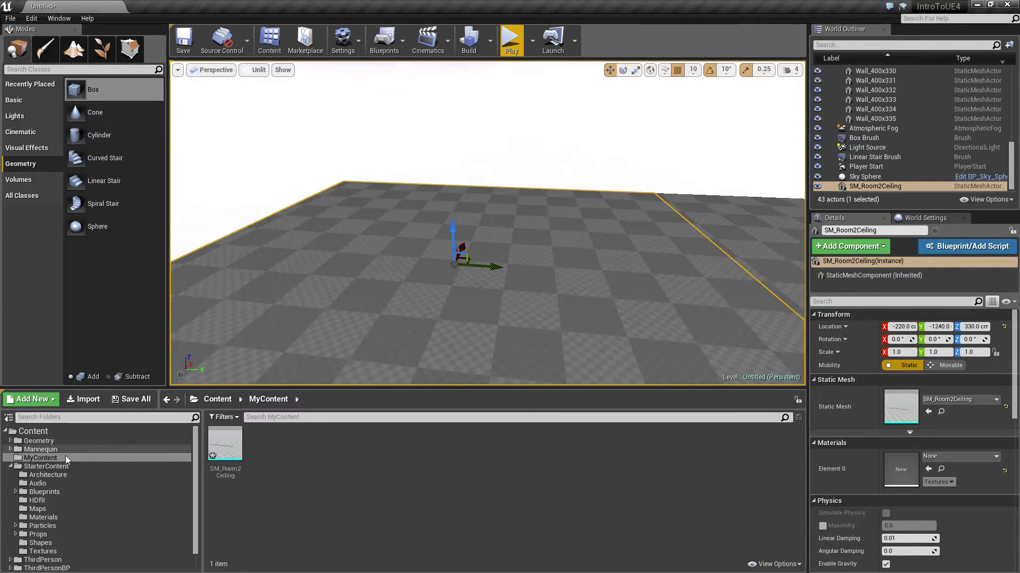
right_click(47, 460)
click(97, 285)
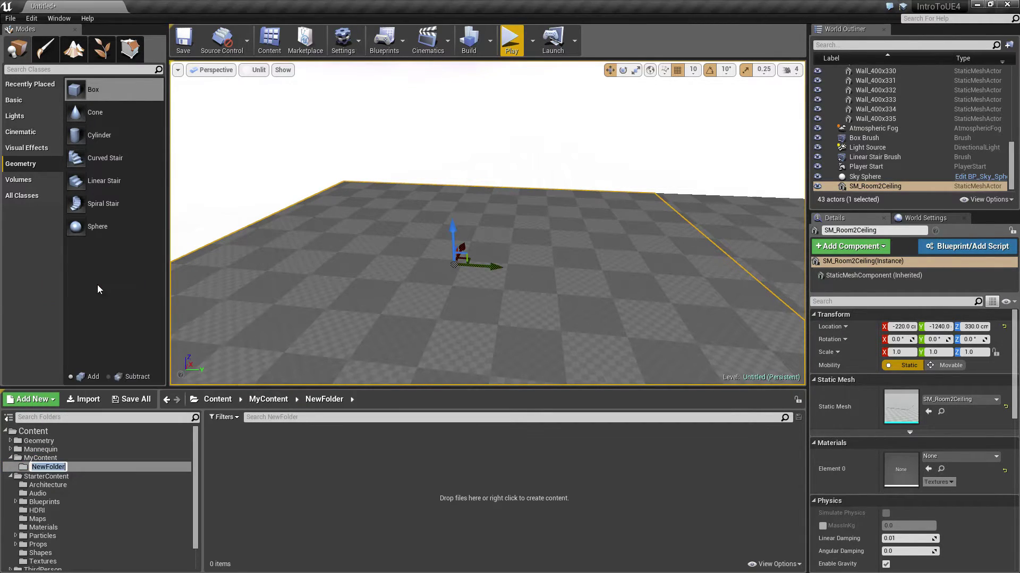
text(Meshes)
key(Return)
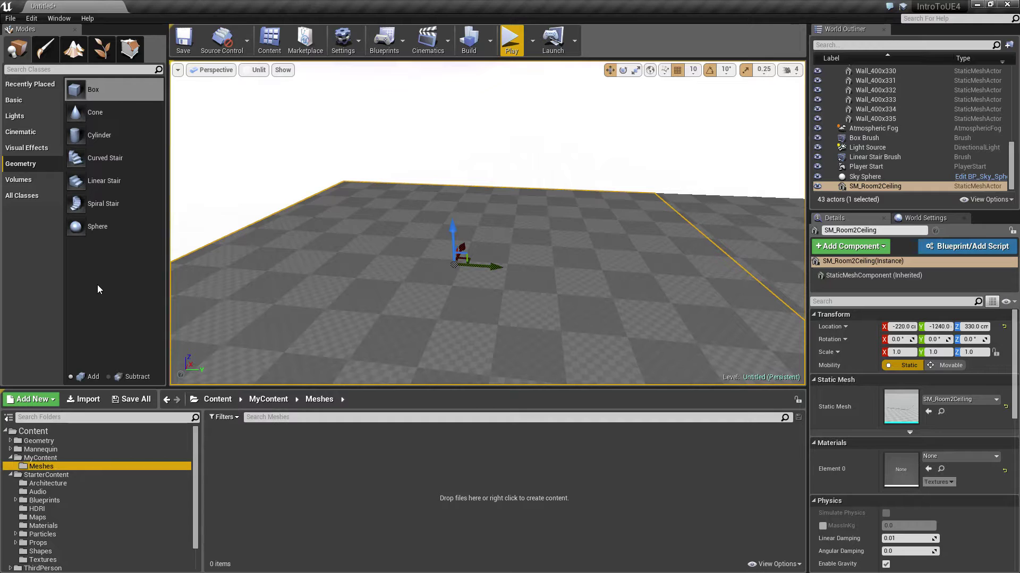
Step: Start an asset import into the Meshes folder and browse to the desktop's Temp folder
right_click(273, 454)
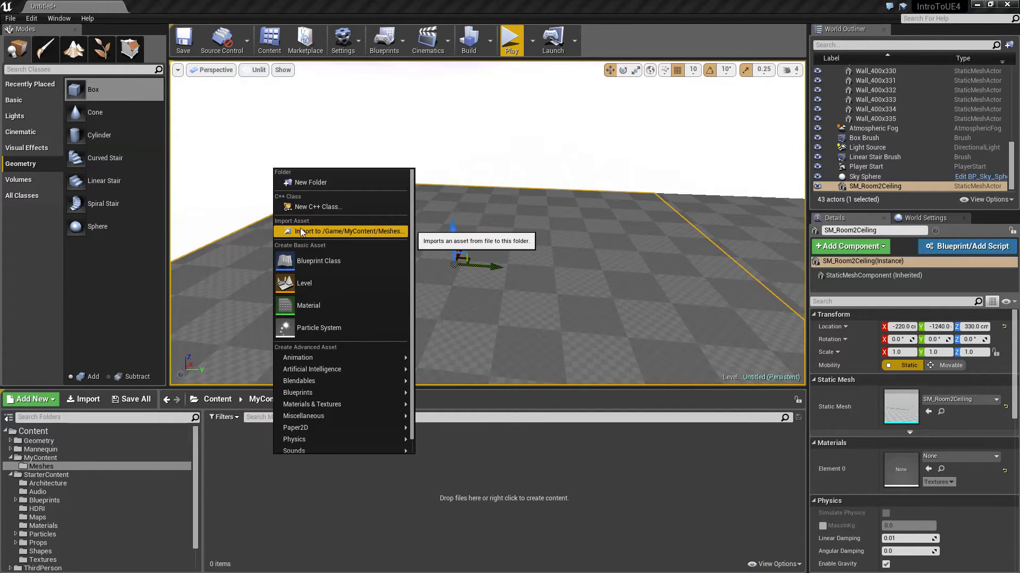
click(83, 400)
scroll(43, 133, up, 4)
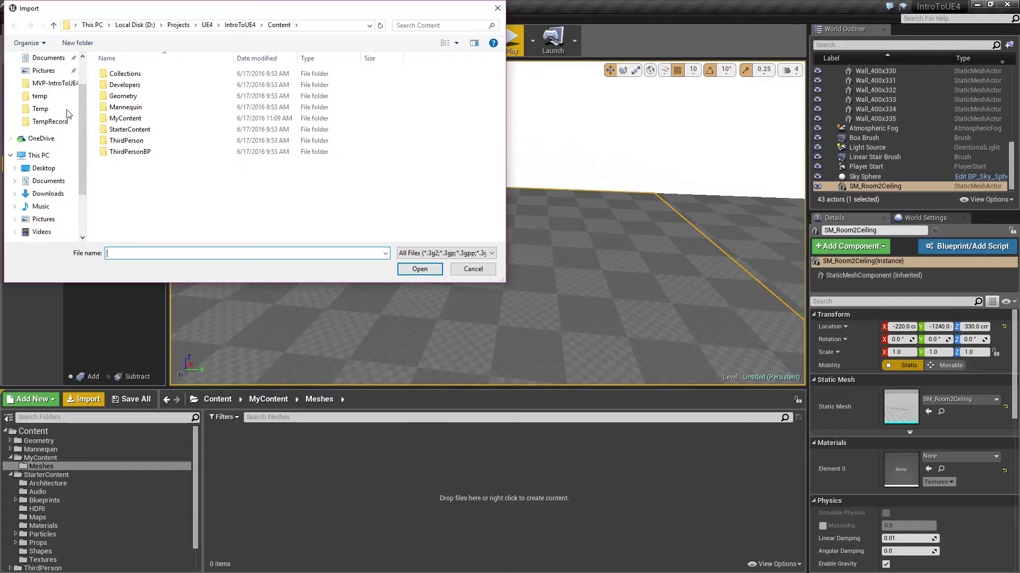
click(45, 76)
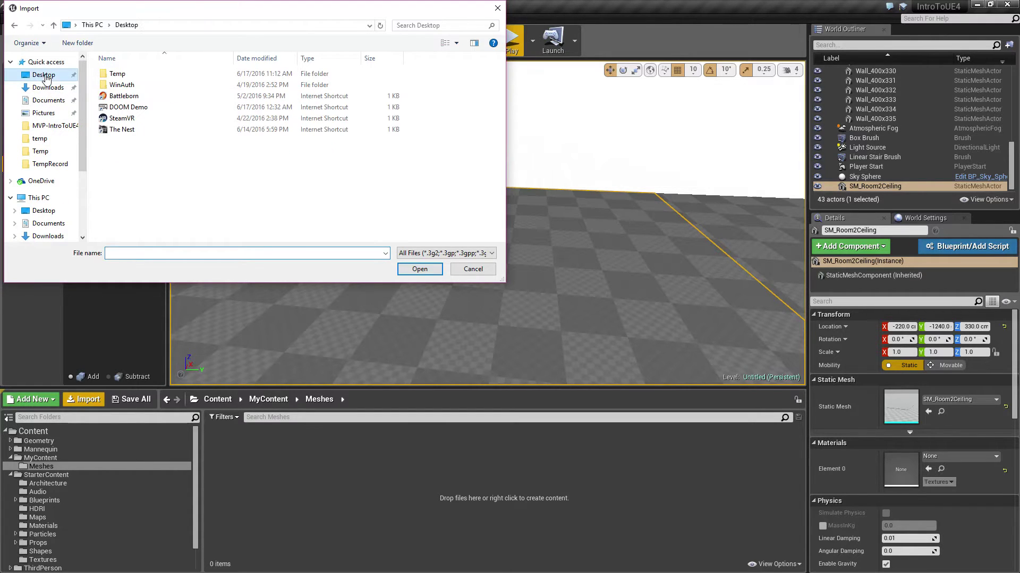
double_click(117, 74)
Step: Look through the file types supported for import, leaving the filter on All Files
click(459, 253)
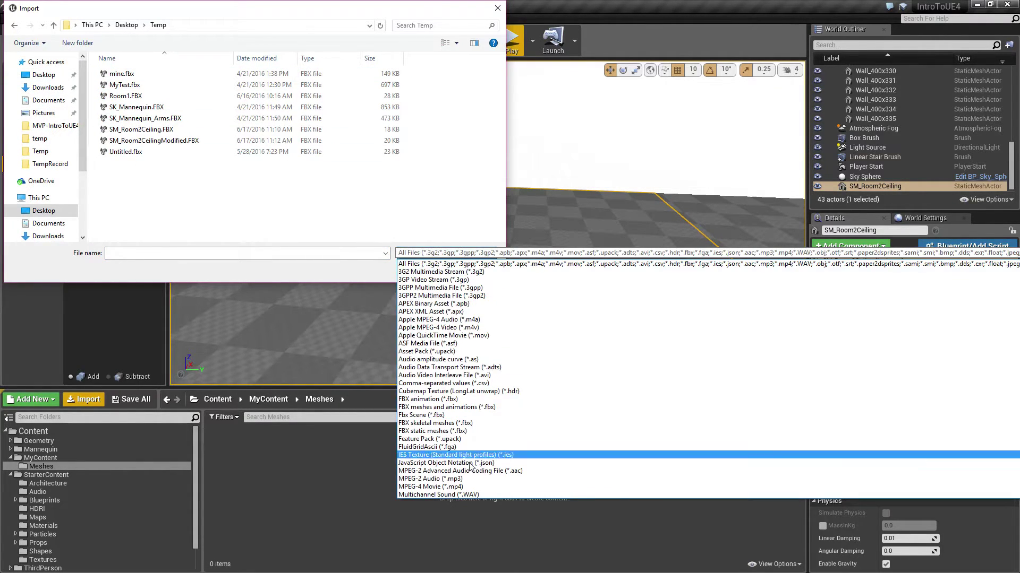
scroll(478, 446, down, 8)
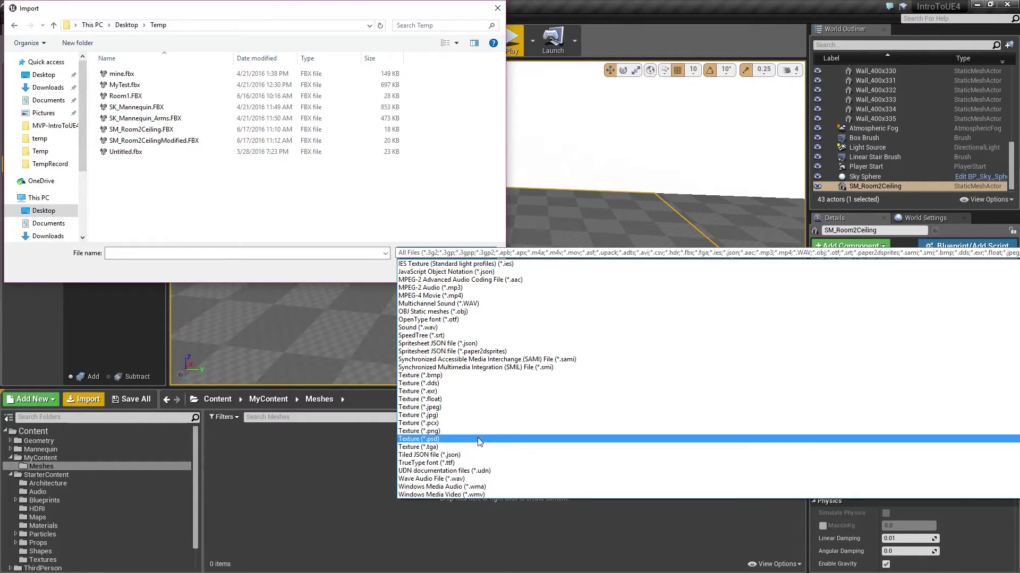
scroll(478, 440, up, 7)
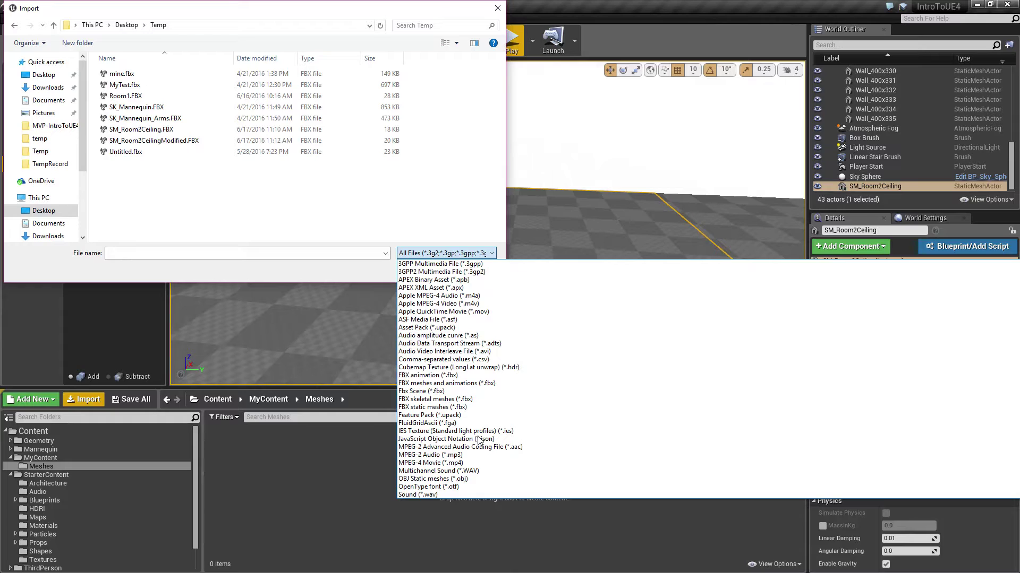
scroll(478, 440, up, 1)
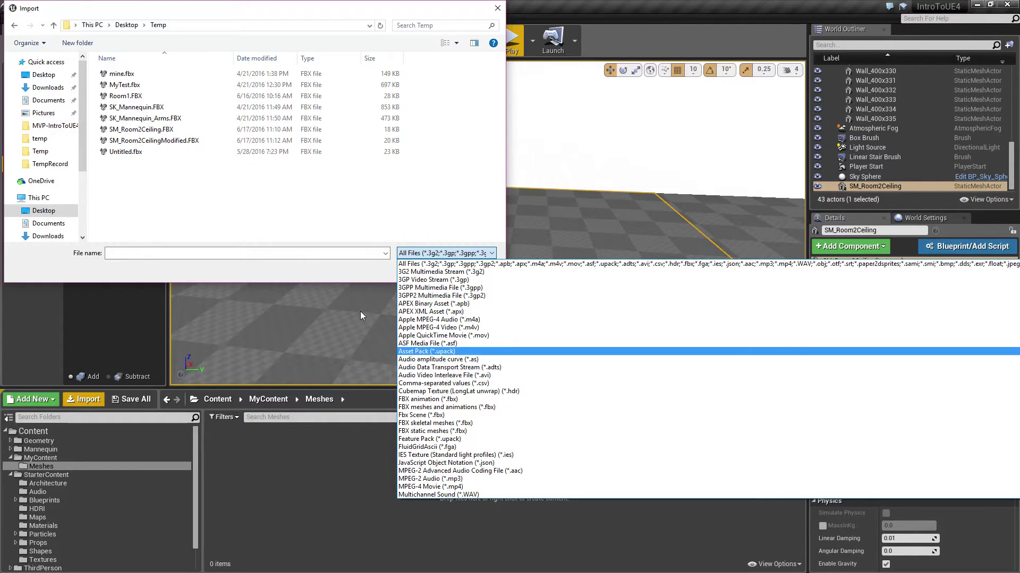
click(371, 237)
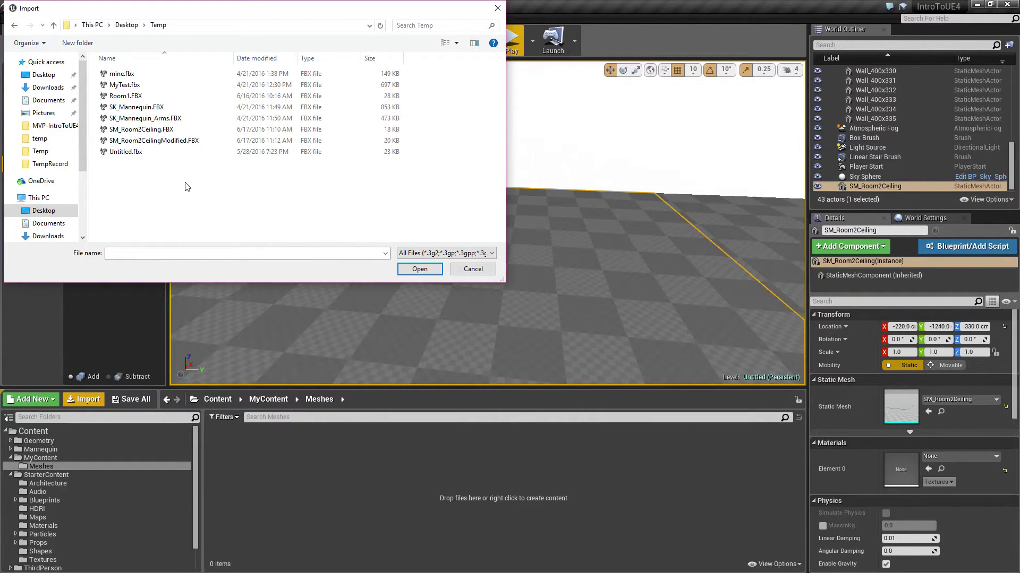
Step: Choose SM_Room2CeilingModified.FBX as the file to import and bring up its FBX import options
click(149, 141)
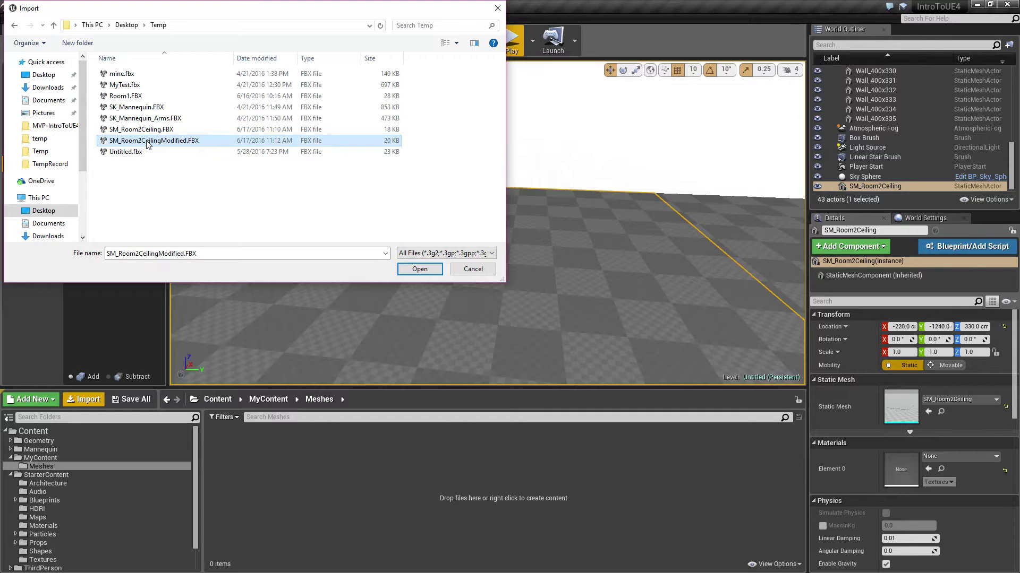
click(420, 269)
drag(485, 222, 474, 179)
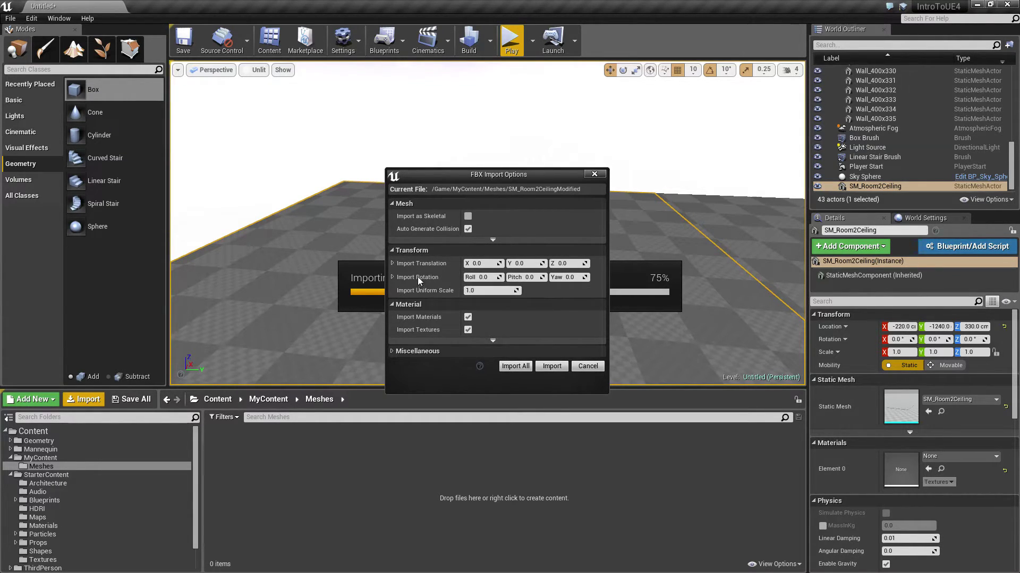
Step: Examine the advanced mesh, transform, material and miscellaneous settings in the FBX import options
click(489, 240)
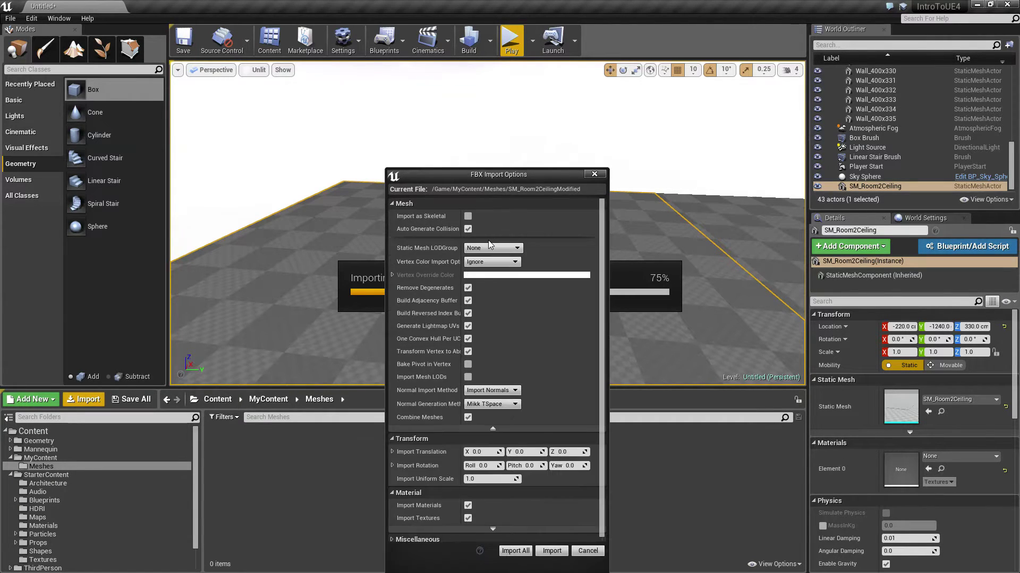
scroll(523, 335, down, 1)
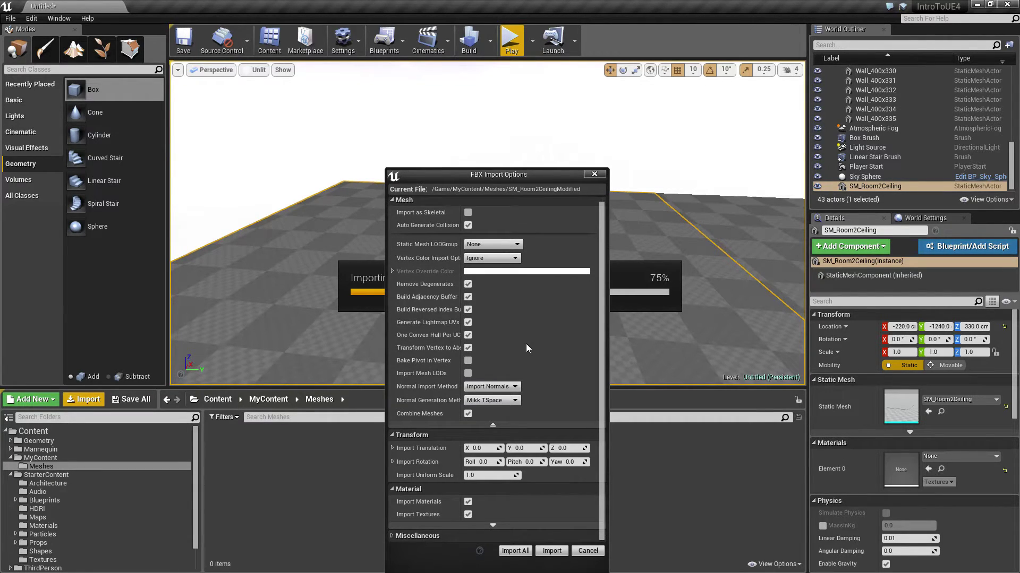
click(495, 525)
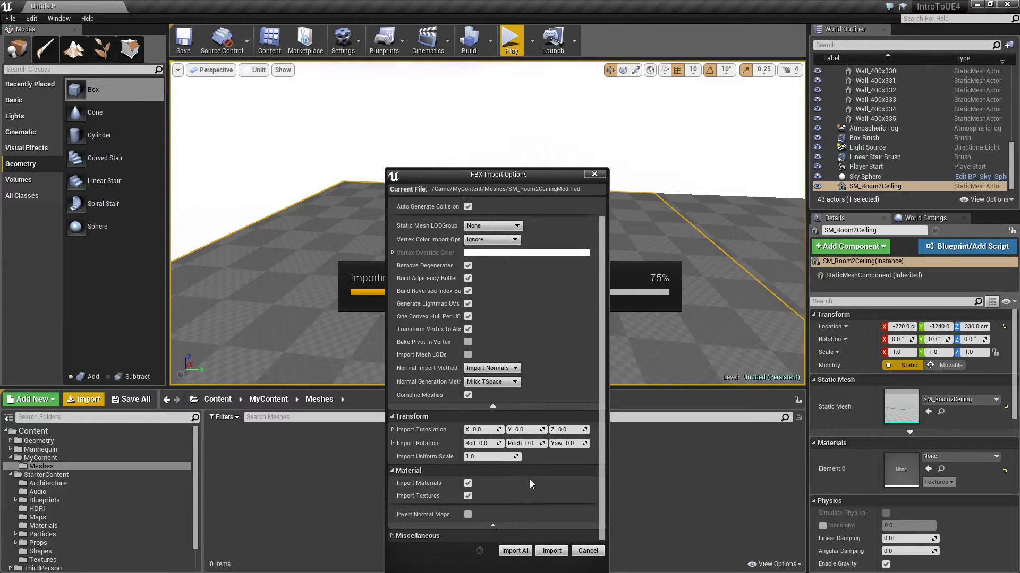
click(394, 536)
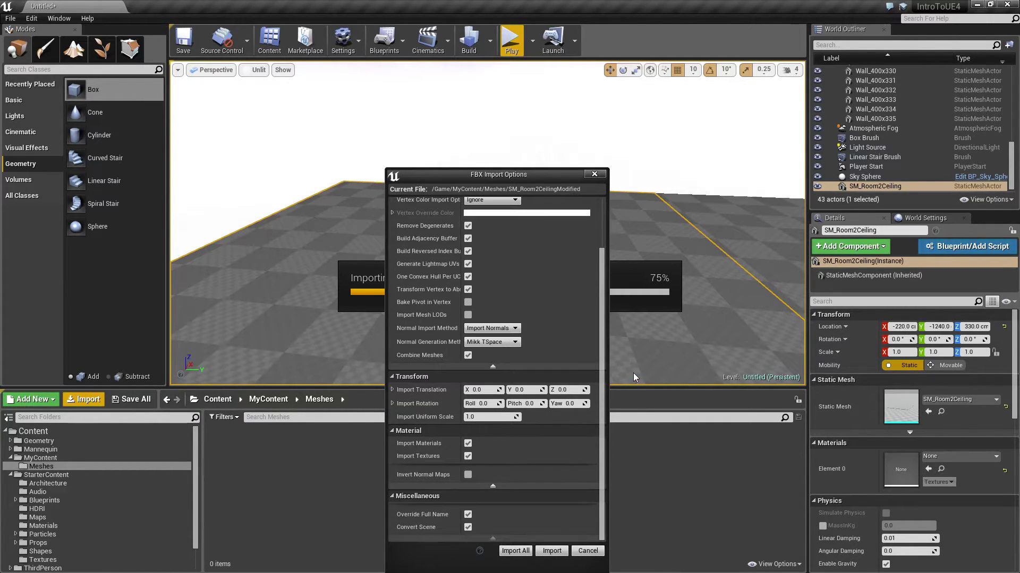
drag(602, 372, 516, 49)
scroll(584, 333, down, 2)
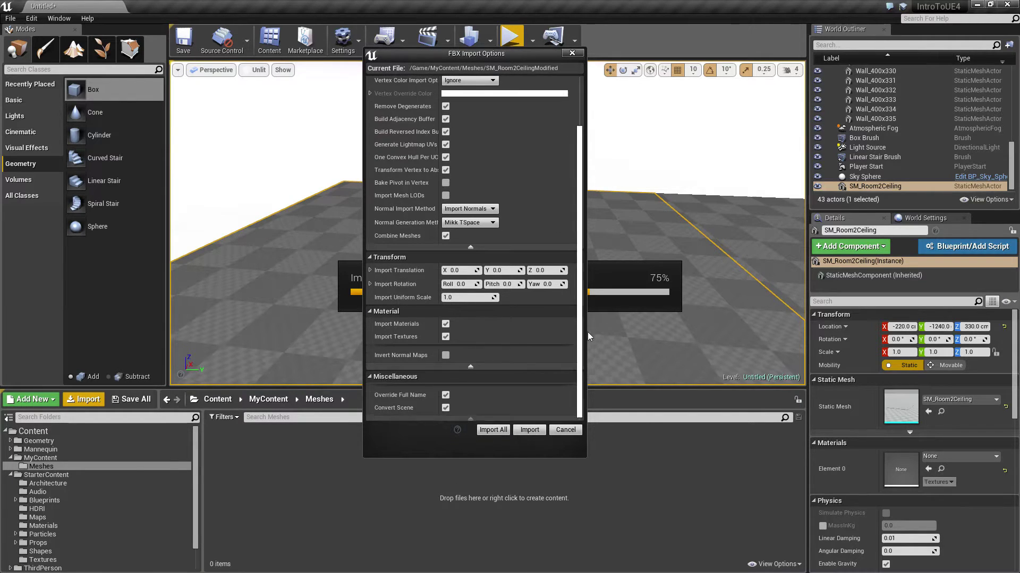
scroll(580, 270, up, 2)
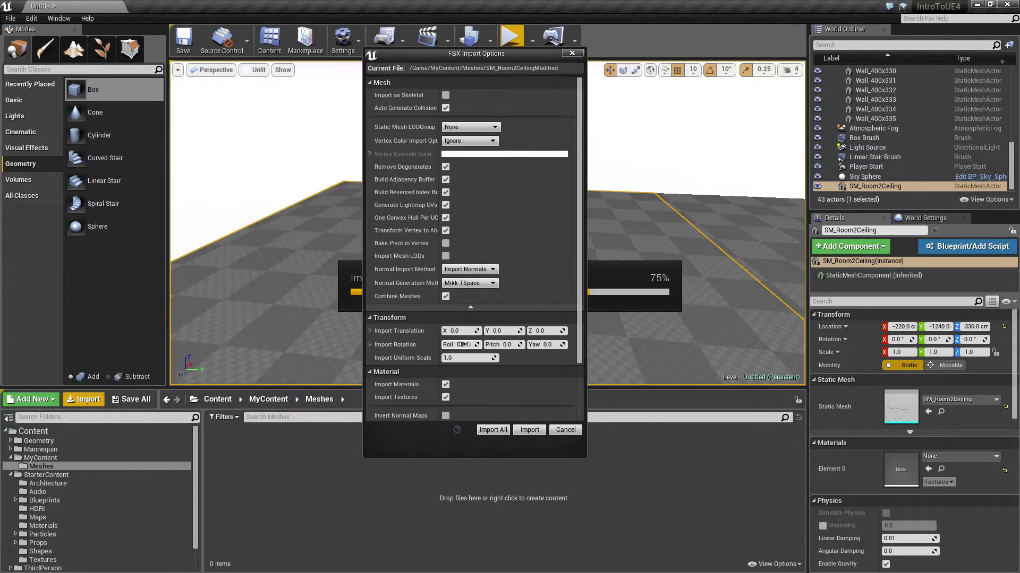
click(470, 307)
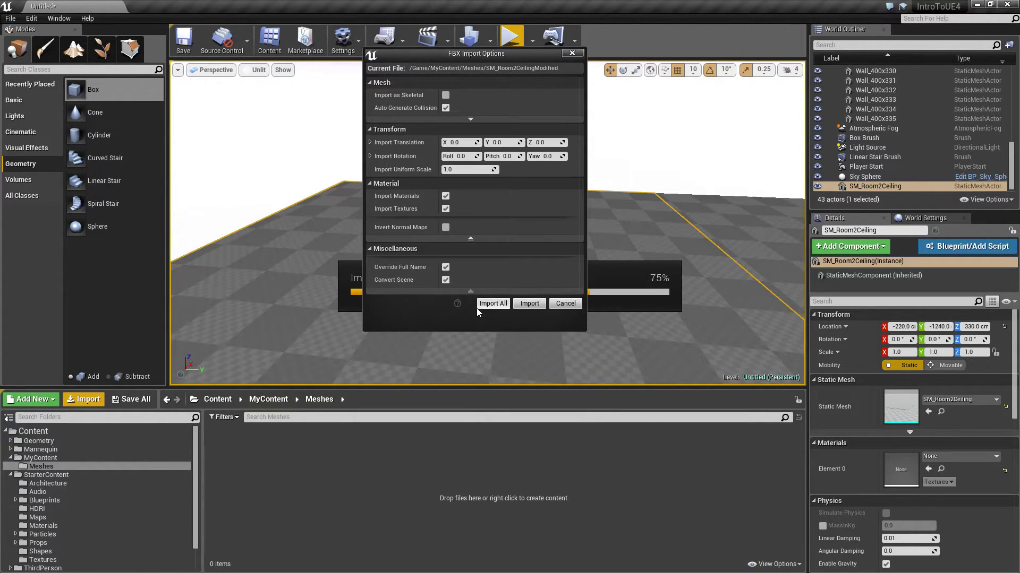
click(473, 238)
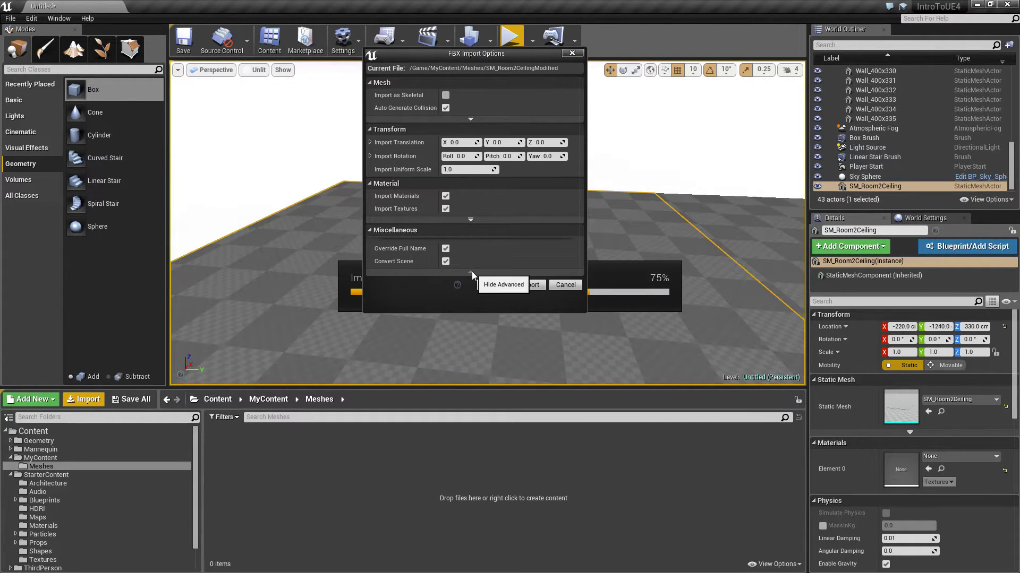
click(471, 118)
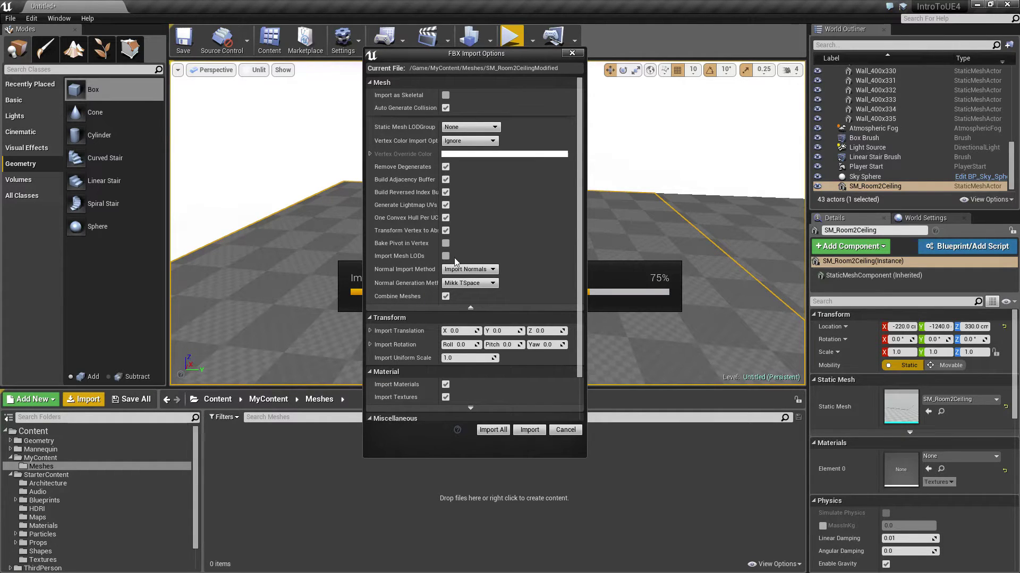
drag(436, 180, 472, 184)
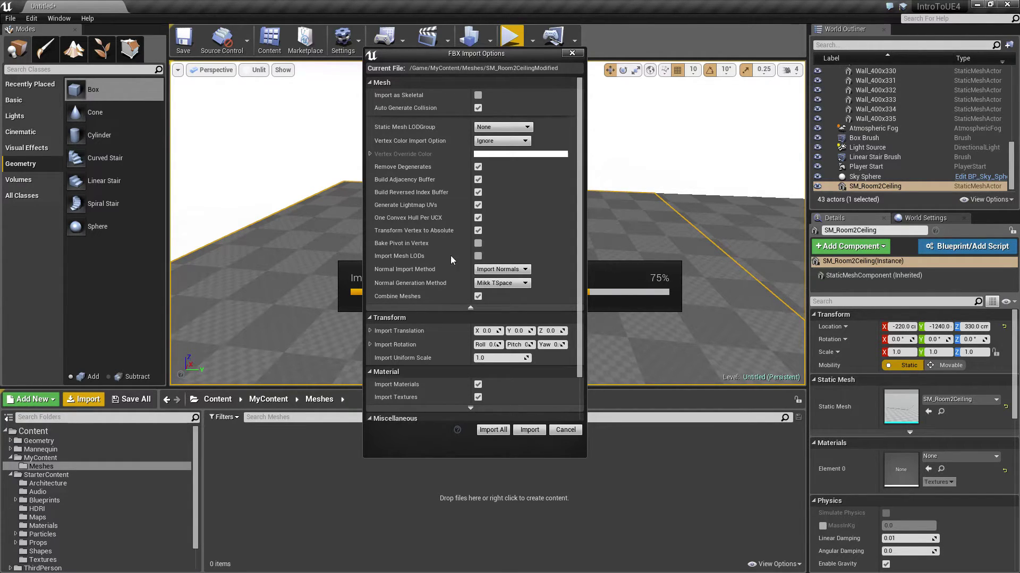
Step: Turn off Import Materials and Import Textures and import the modified ceiling mesh
click(478, 384)
click(479, 398)
click(521, 432)
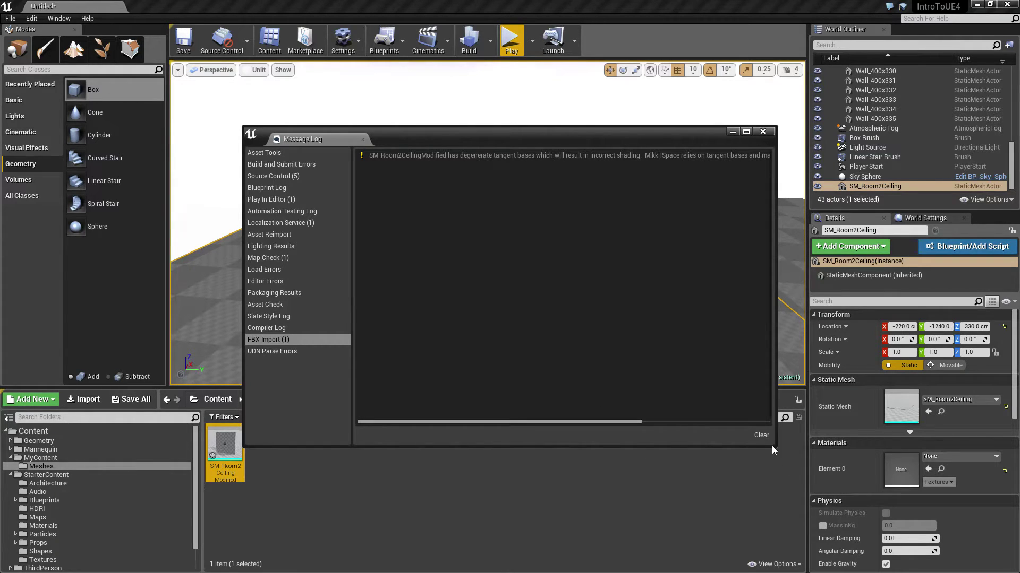
Step: Enlarge the message log to read the FBX import warning in full, and close the log
drag(772, 445, 956, 463)
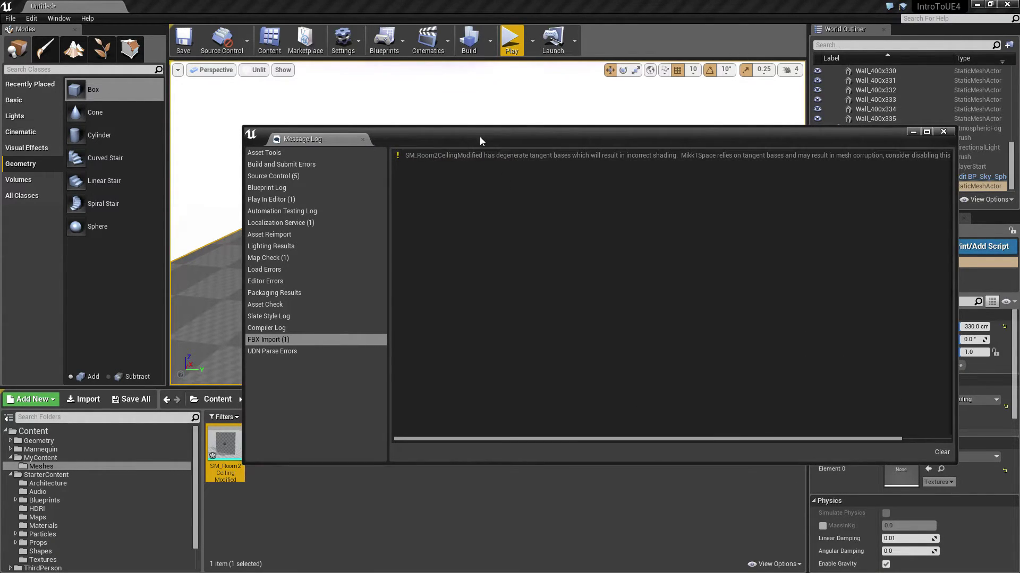
drag(479, 136, 374, 126)
click(582, 151)
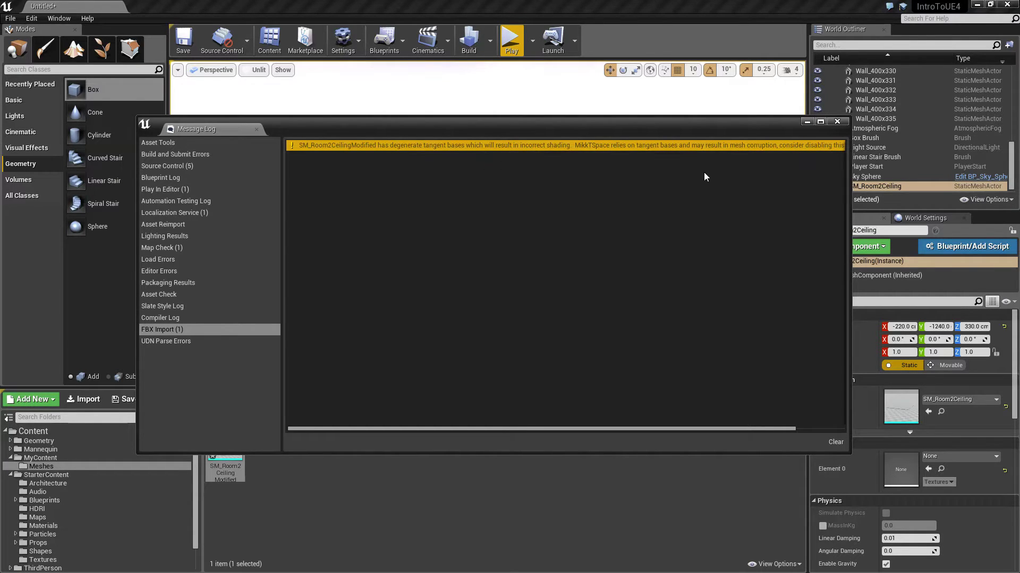
click(834, 122)
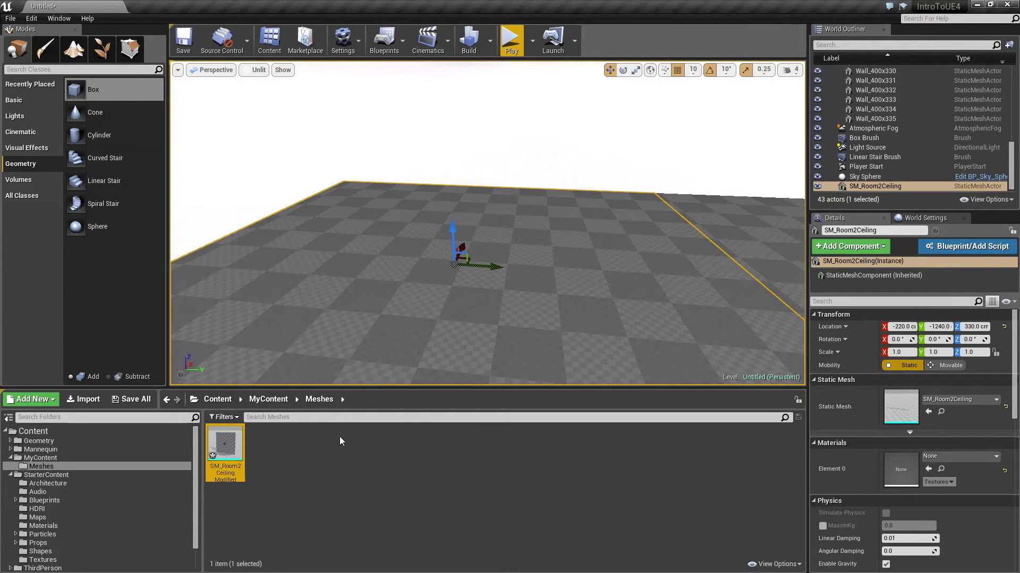
Step: Place SM_Room2CeilingModified in the level beside the building to check its orientation, and delete that instance
mouse_move(546, 299)
right_down()
mouse_move(510, 313)
mouse_move(540, 309)
right_up()
drag(223, 442, 296, 217)
right_drag(433, 264, 431, 266)
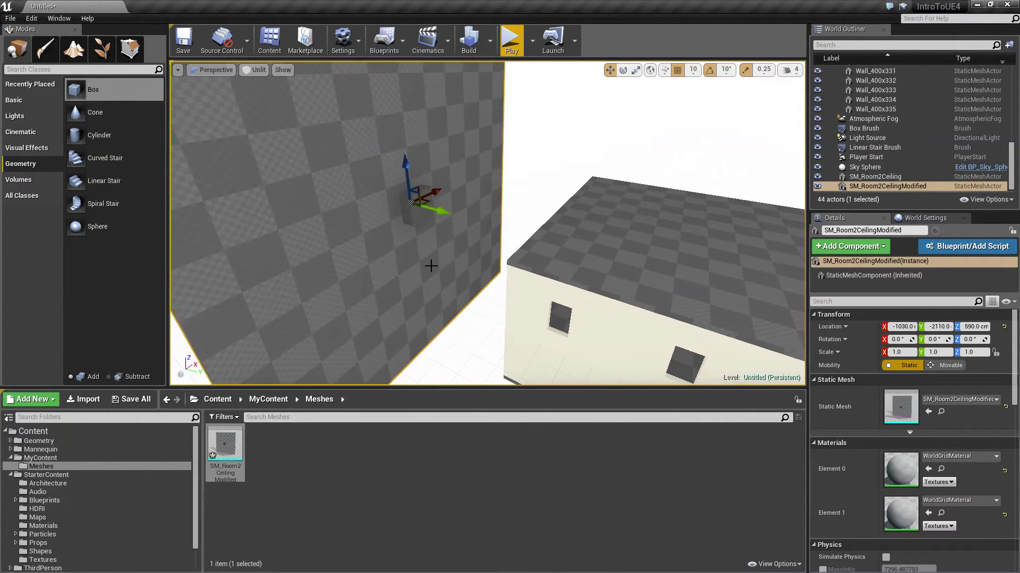
key(Delete)
Step: Switch to MODO and examine the FbxUpAxisConvert item and its child mesh SM_Room2Ceiling
key(alt+Tab)
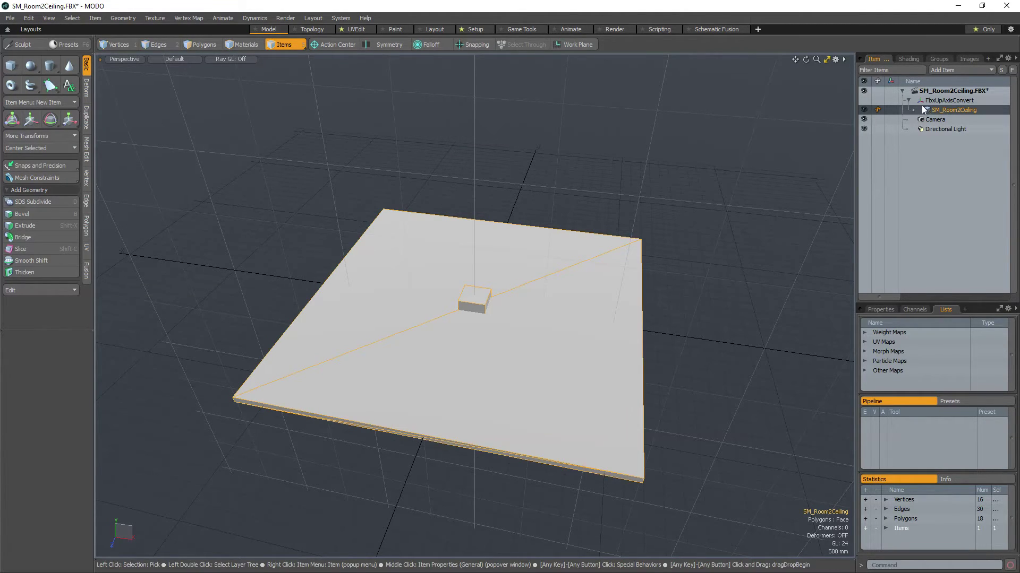
click(946, 101)
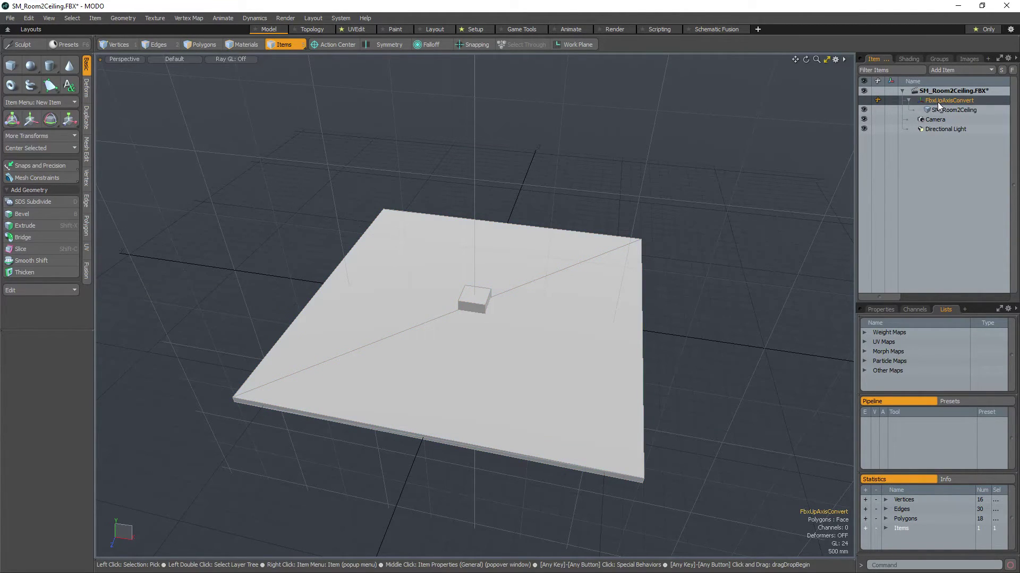
click(941, 110)
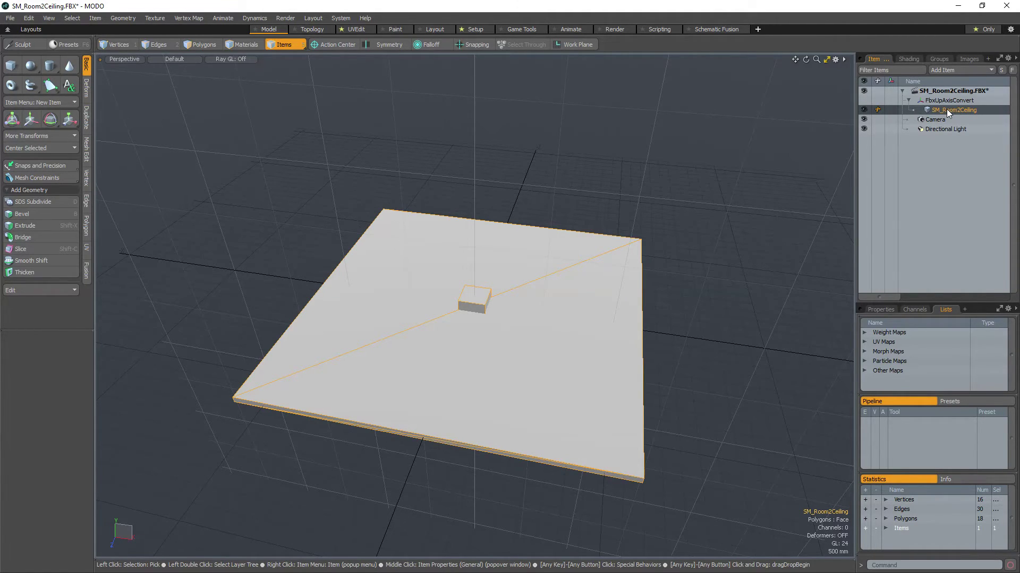
click(966, 99)
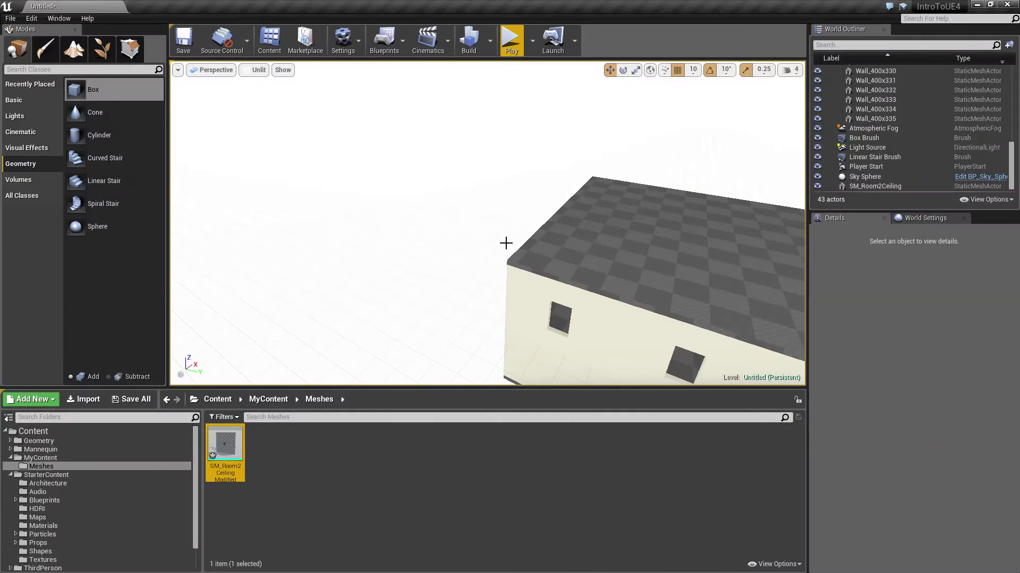
Step: Switch to the Unreal Editor and place an instance of SM_Room2CeilingModified beside the building
right_drag(506, 242, 789, 153)
click(633, 231)
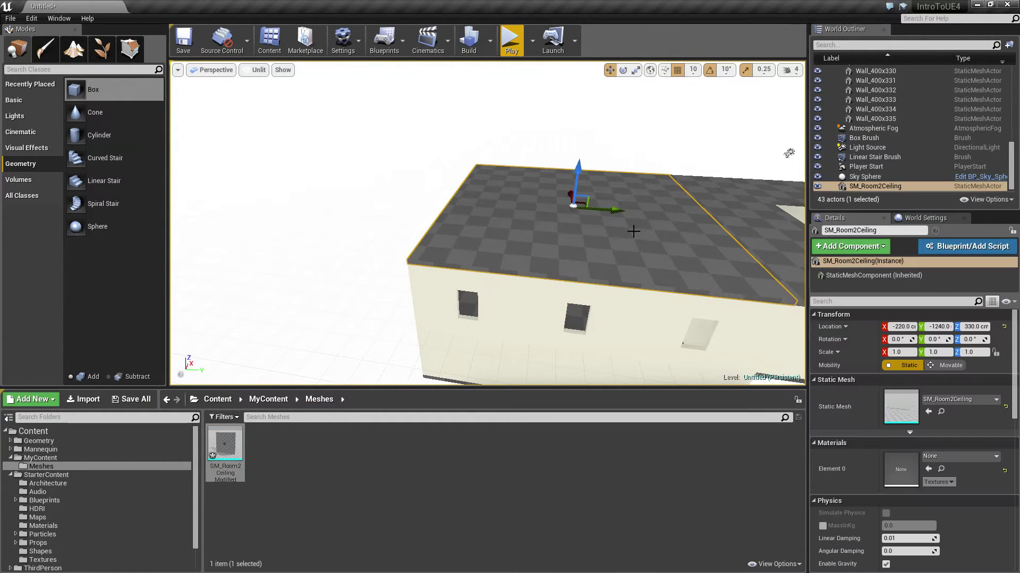
drag(226, 445, 251, 228)
mouse_move(502, 320)
right_down()
mouse_move(478, 318)
mouse_move(501, 320)
mouse_move(494, 313)
mouse_move(513, 336)
right_up()
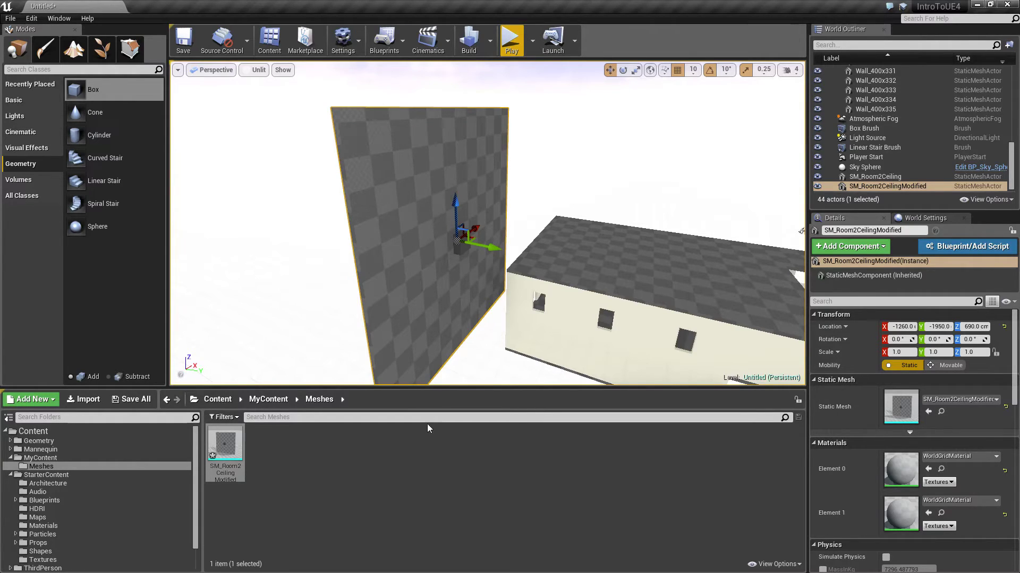
Step: Compare the original and modified ceilings, delete the original SM_Room2Ceiling actor, and undo the deletion
click(583, 271)
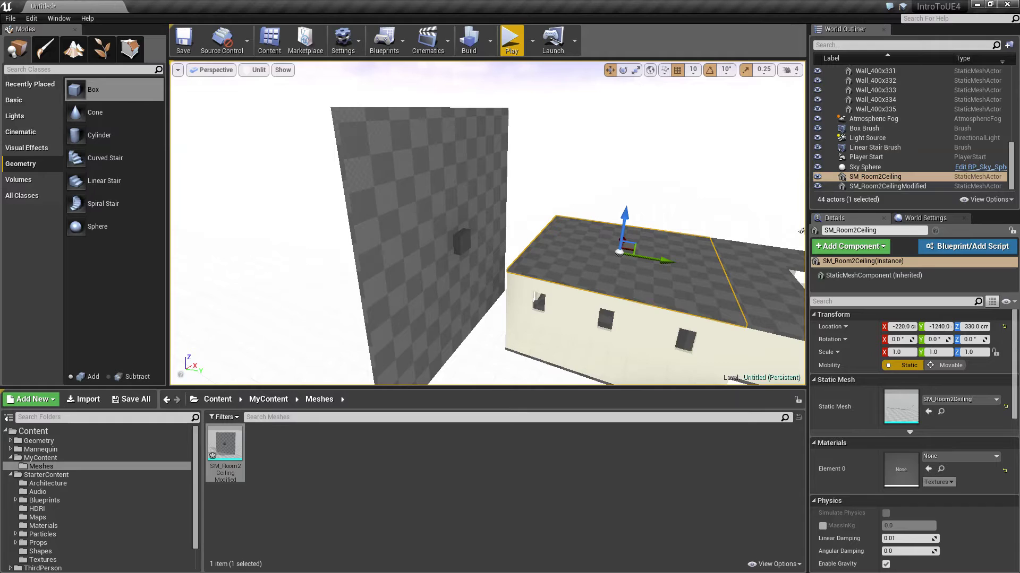
click(429, 274)
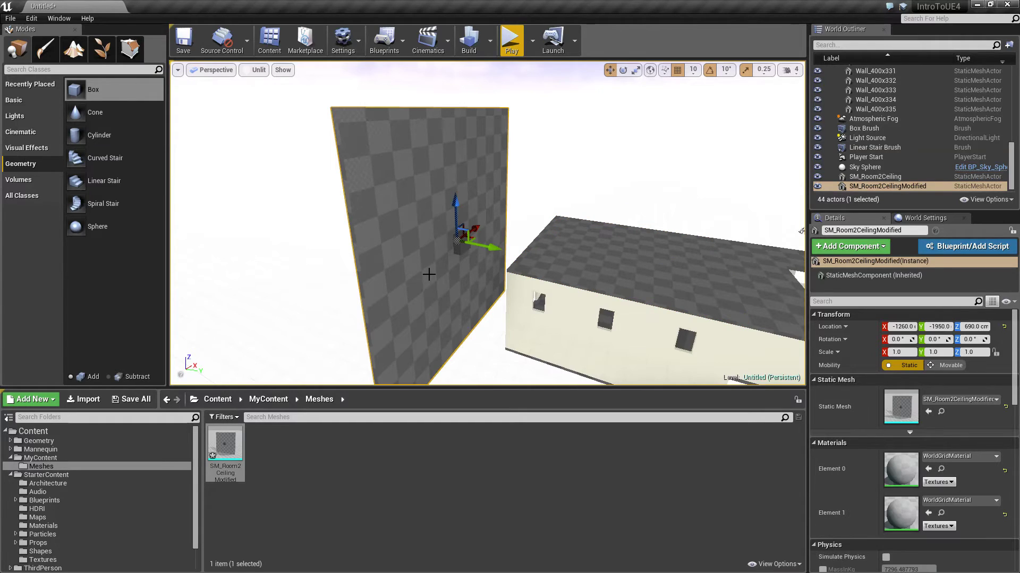
click(603, 249)
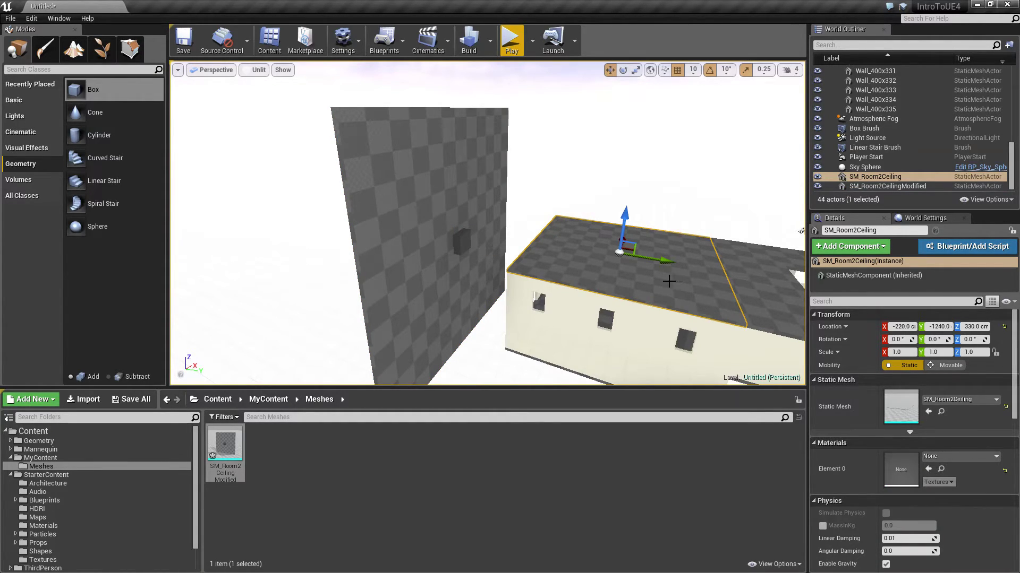
key(Delete)
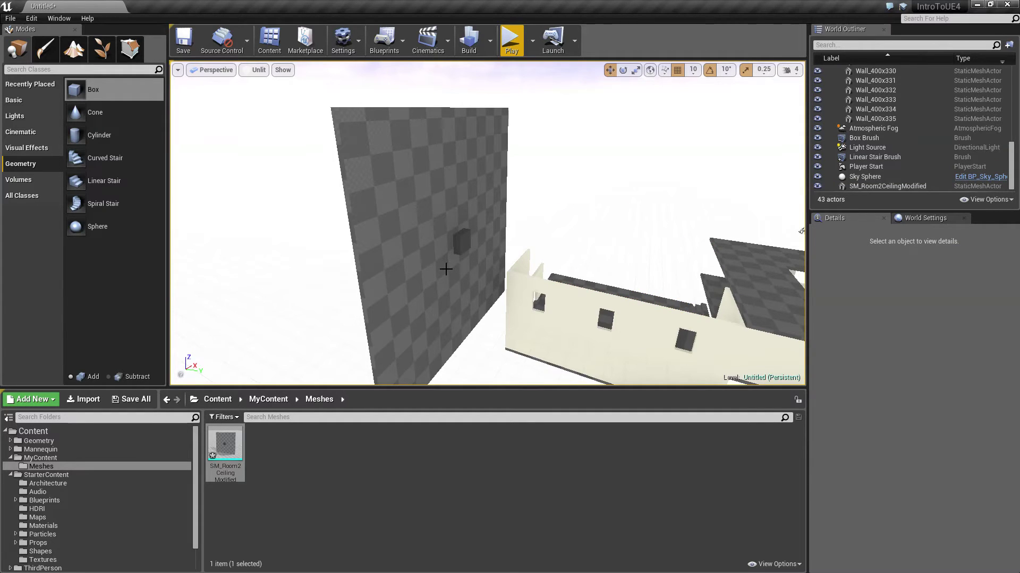
key(ctrl+z)
drag(625, 273, 554, 222)
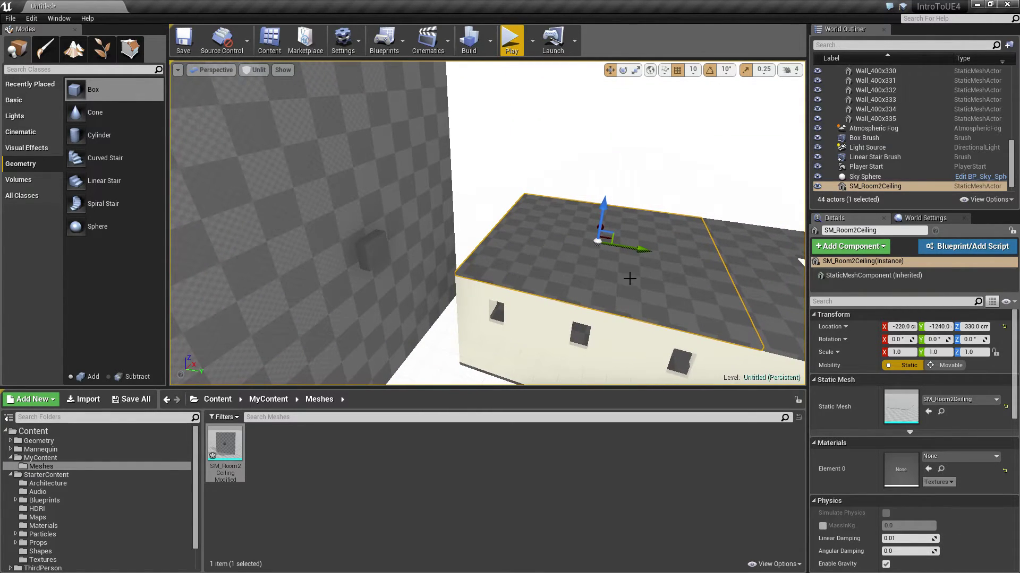
Step: Delete the loose modified ceiling and replace the original SM_Room2Ceiling actor with the SM_Room2CeilingModified static mesh
click(303, 277)
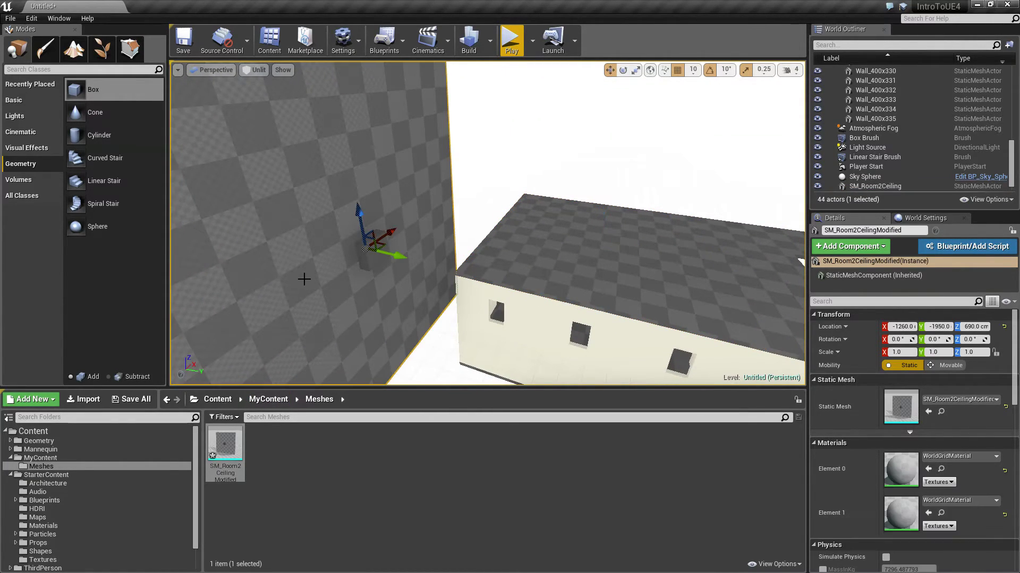
key(Delete)
click(600, 237)
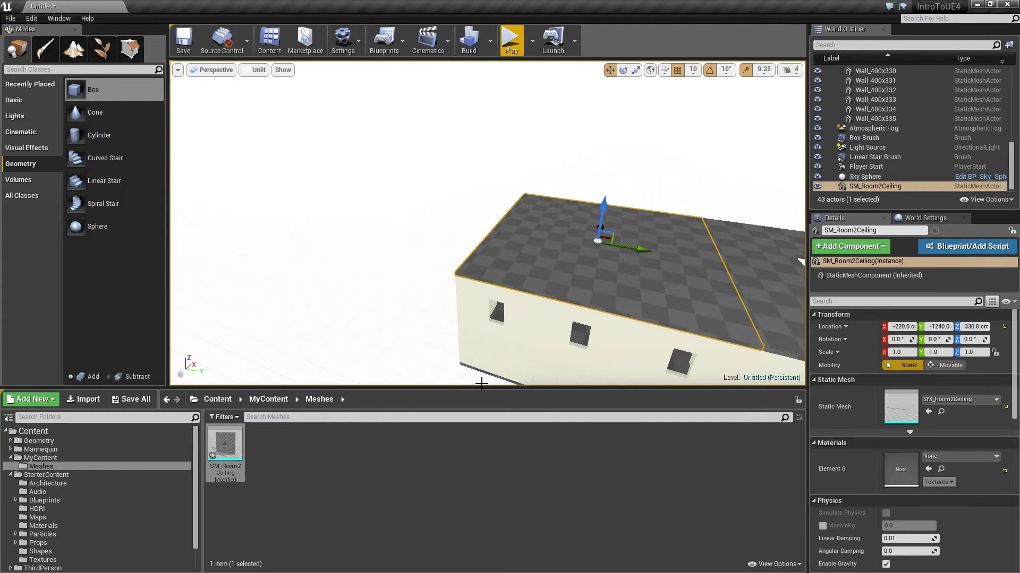
right_click(566, 239)
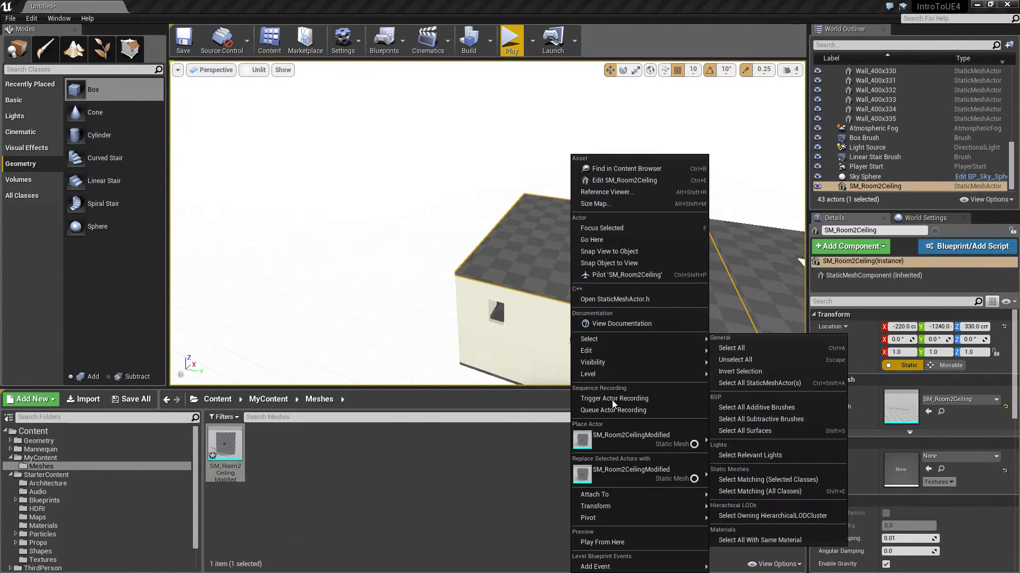
click(605, 469)
right_drag(535, 379, 508, 373)
Step: Rotate the replaced ceiling 90° about the X axis so it lies flat over the second room, and deselect it
key(e)
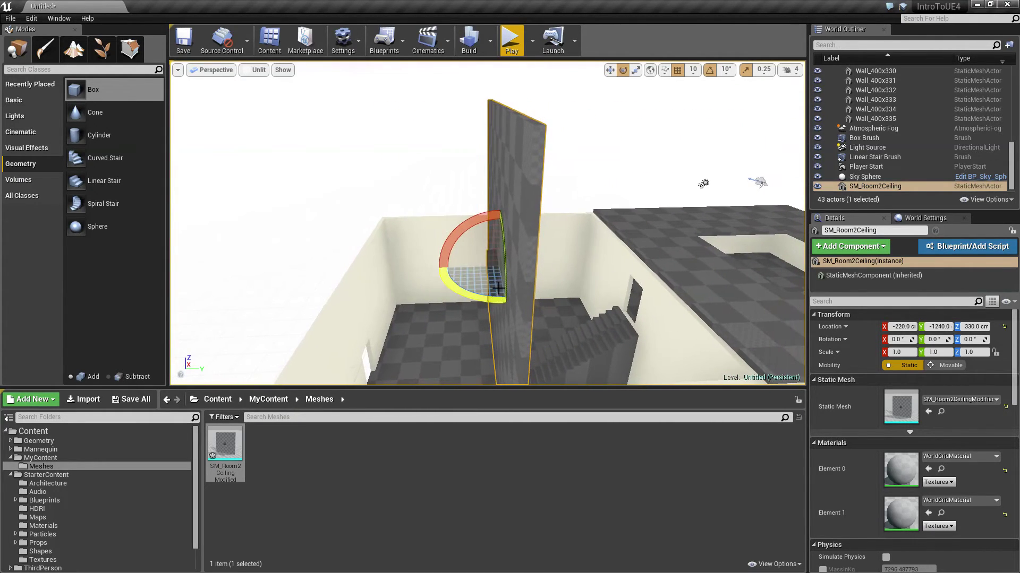
drag(446, 298, 481, 337)
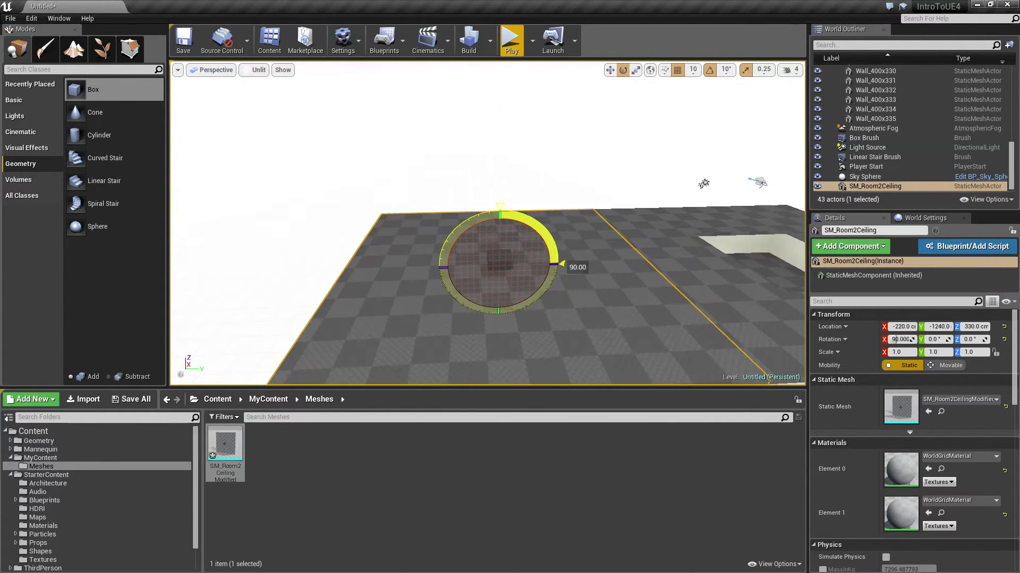
key(Escape)
scroll(593, 282, down, 5)
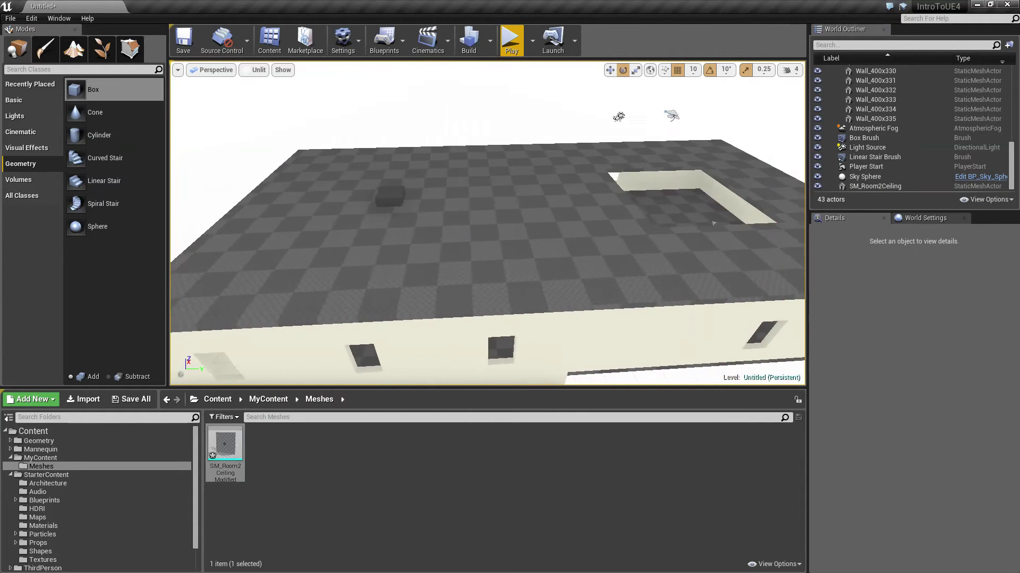
Step: Select the replaced ceiling and focus the view on it to inspect the added cube
click(573, 243)
mouse_move(574, 244)
alt+mouse_down()
mouse_move(616, 246)
mouse_move(519, 292)
mouse_move(685, 278)
alt+mouse_up()
click(518, 291)
key(f)
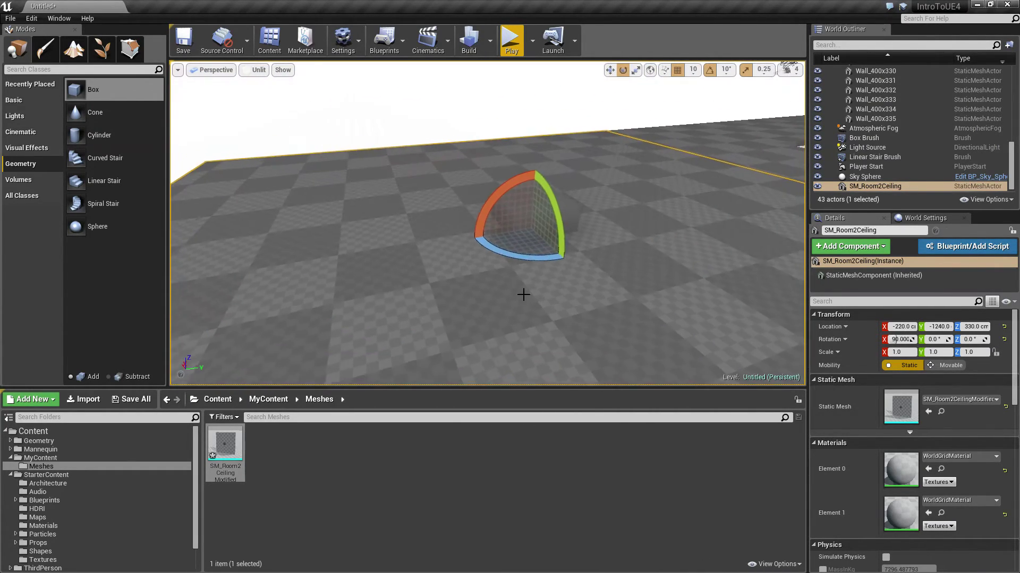
Step: Examine the replaced second room ceiling in the level together with its static mesh and material properties
key(Escape)
click(536, 269)
key(f)
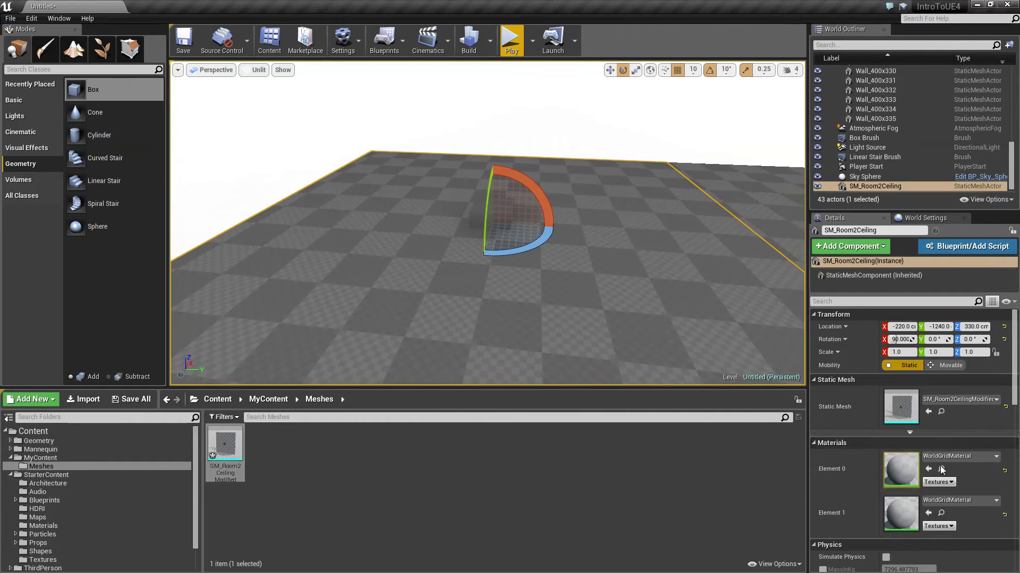
scroll(899, 460, down, 3)
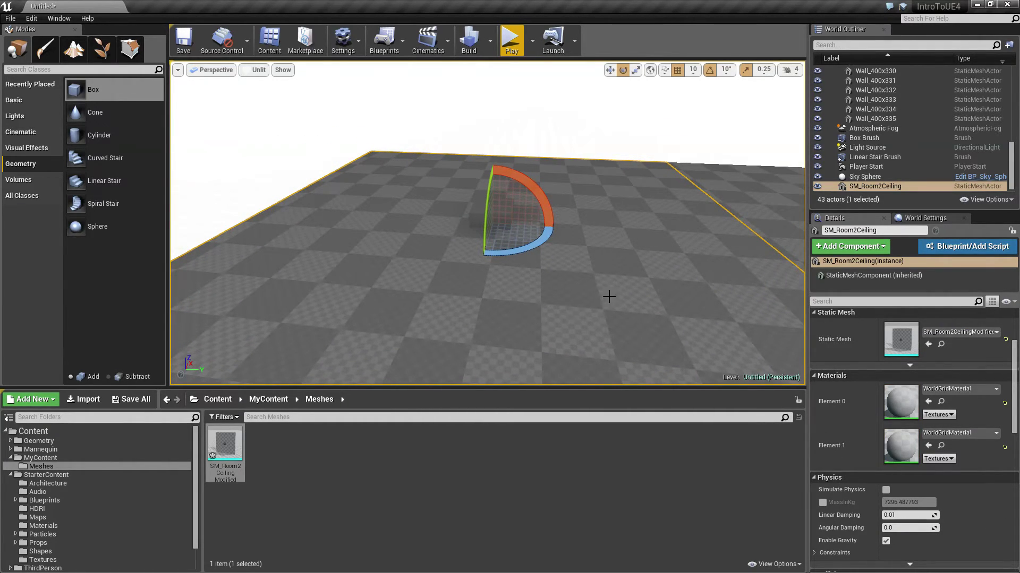
Step: Start converting only the first room's CeilingRoom1 brush to a static mesh, with MyContent/Meshes as the destination folder
key(Escape)
mouse_move(609, 296)
right_down()
mouse_move(608, 263)
mouse_move(609, 284)
mouse_move(609, 274)
mouse_move(391, 201)
mouse_move(361, 203)
right_up()
click(391, 200)
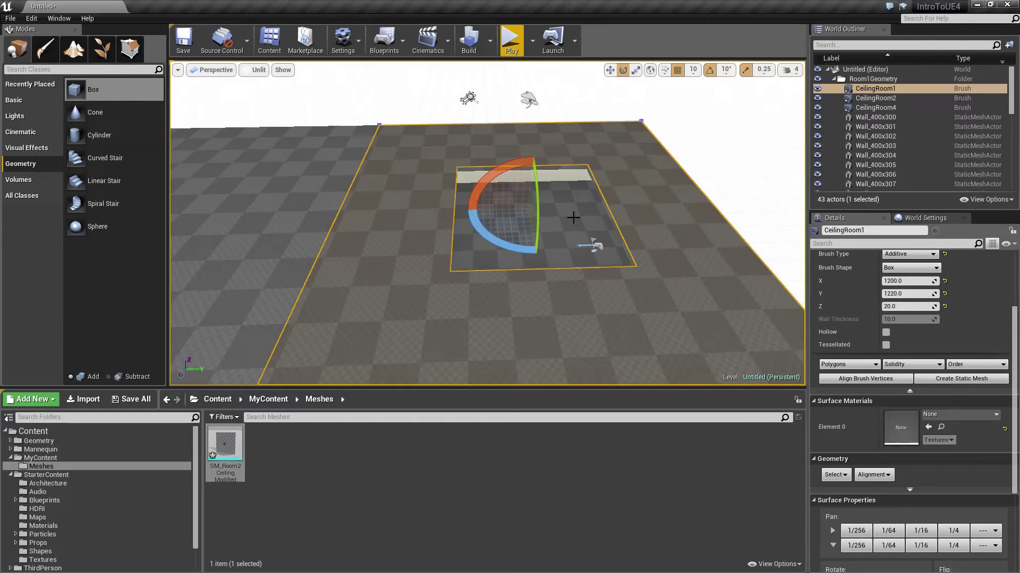
click(561, 183)
click(592, 165)
click(620, 164)
click(620, 165)
click(956, 379)
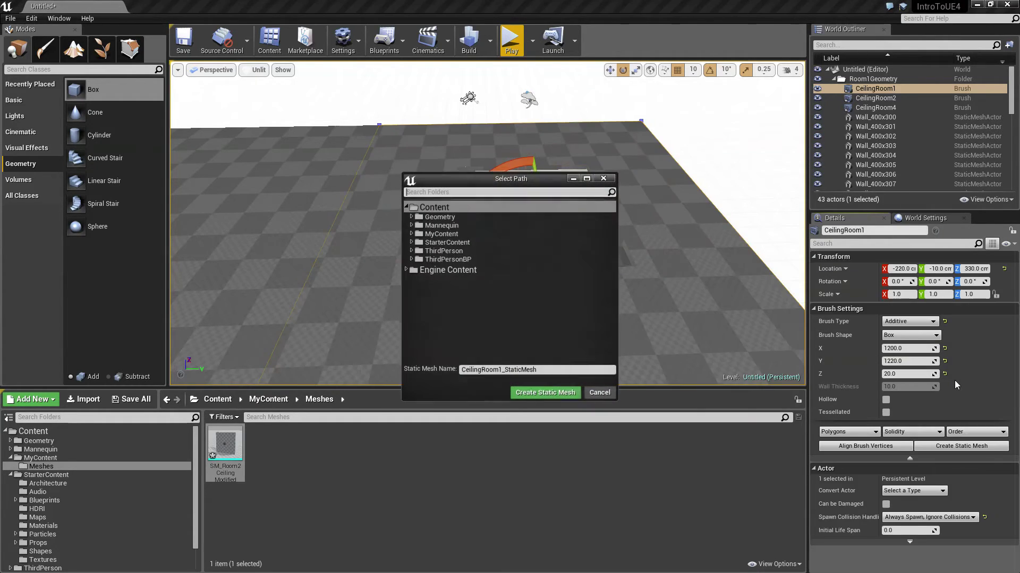
click(440, 235)
double_click(440, 234)
click(441, 242)
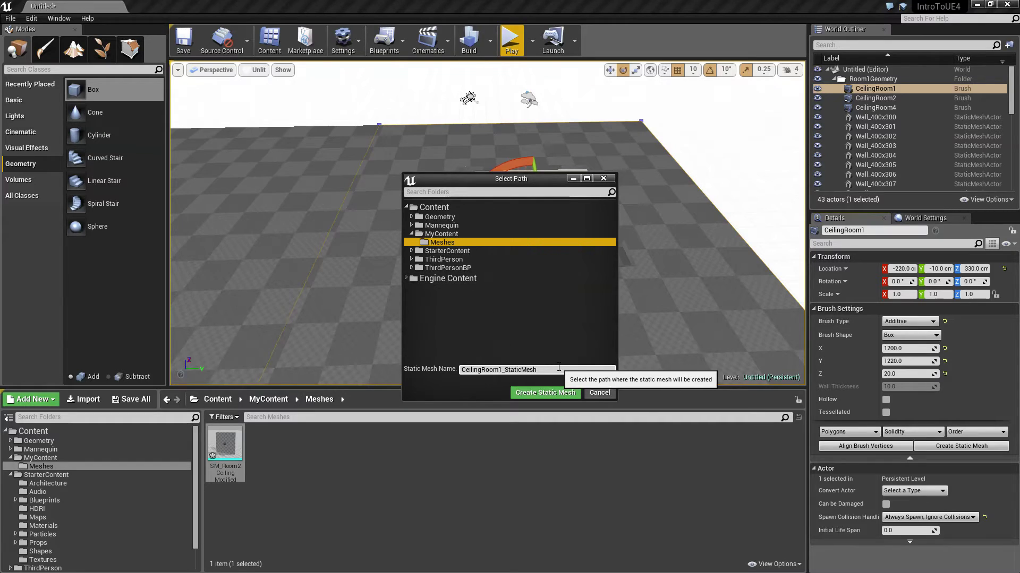
Step: Name the static mesh SM_Room1Ceiling, create it, and deselect the converted ceiling
click(499, 370)
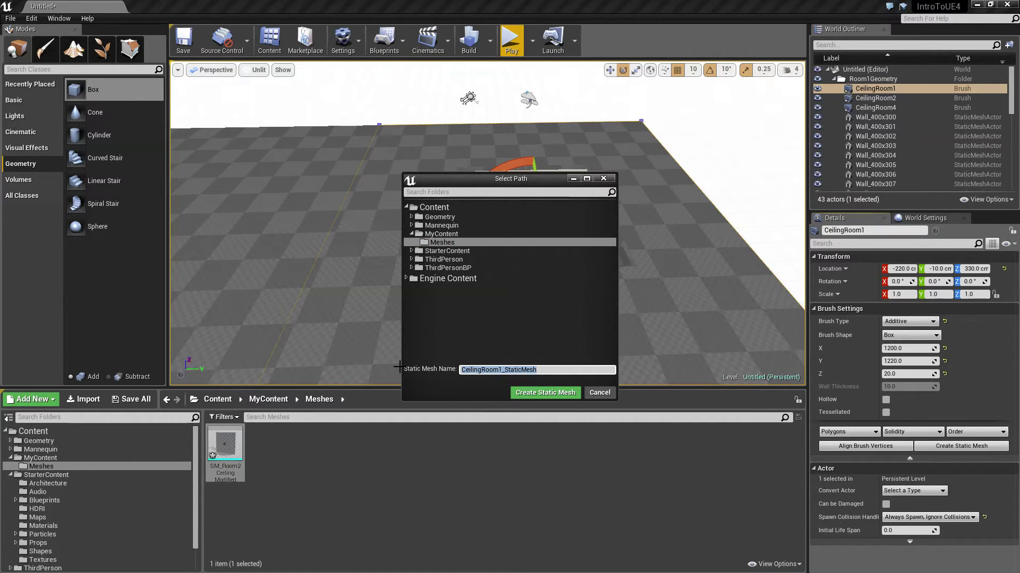
text(Ro)
key(BackSpace)
text(SM)
click(534, 394)
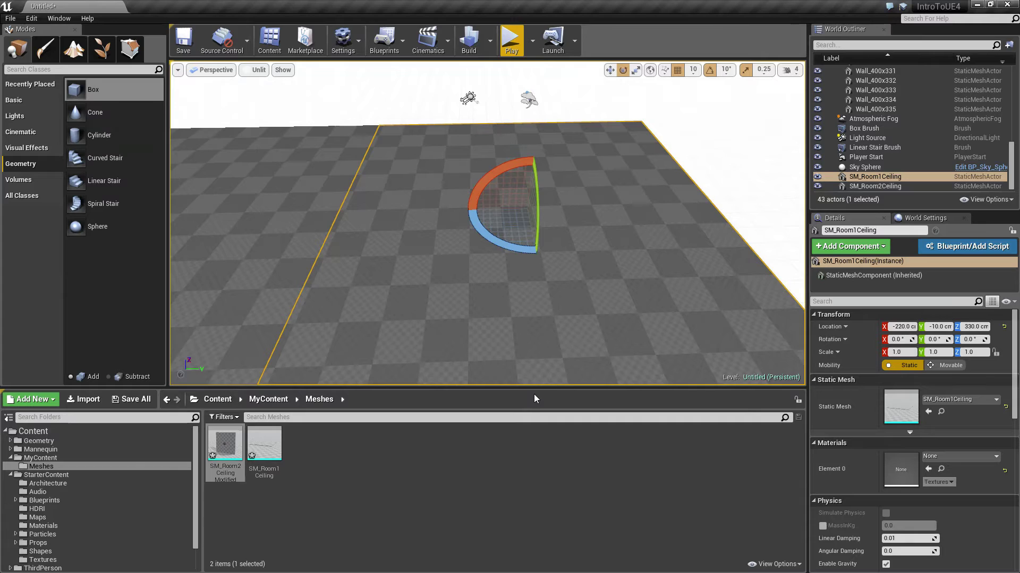
key(Escape)
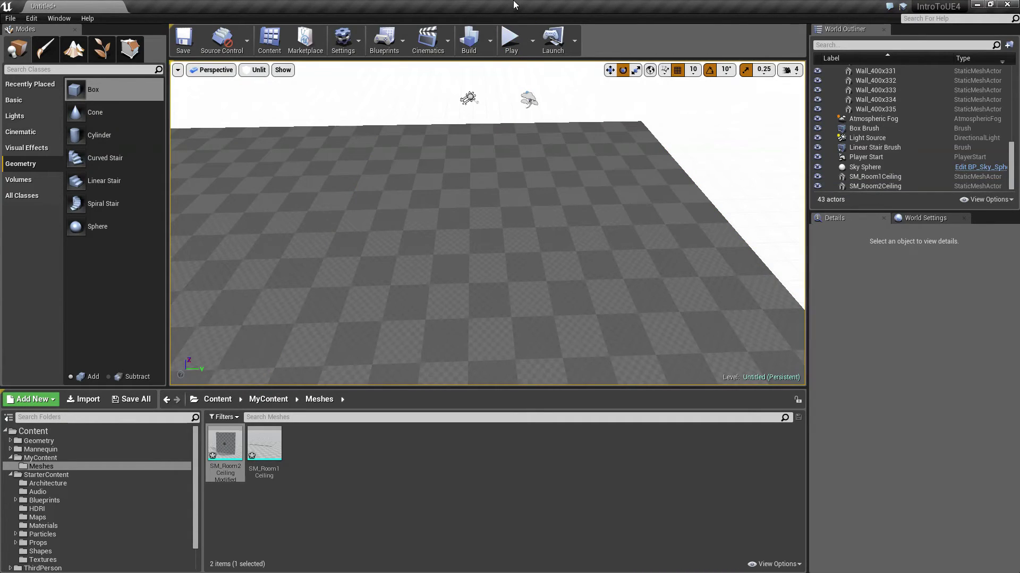
Step: Undo the conversion of the CeilingRoom1 brush and delete the SM_Room1Ceiling asset from the Meshes folder
key(ctrl+z)
key(ctrl+z)
key(ctrl+z)
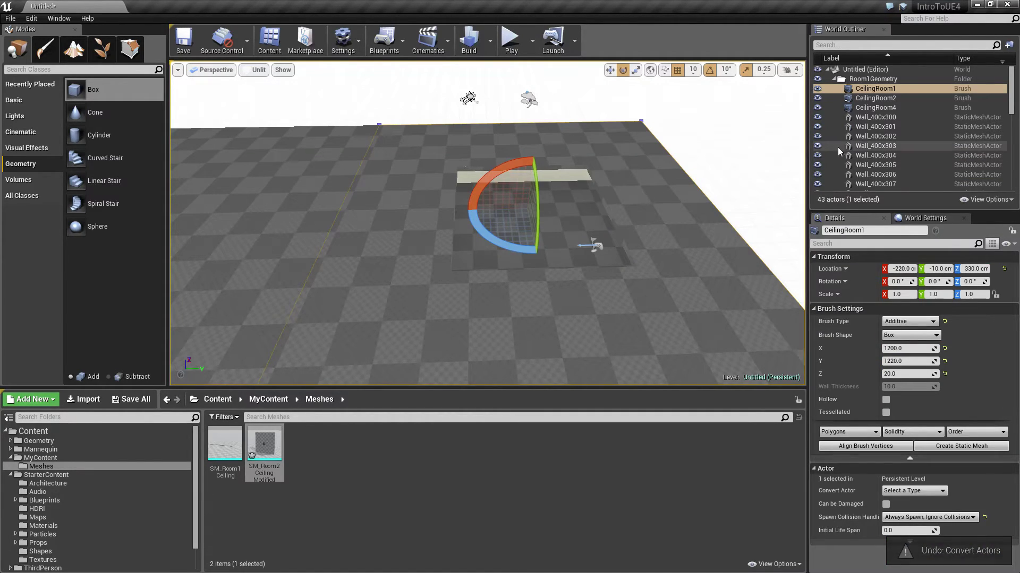
click(297, 509)
click(210, 451)
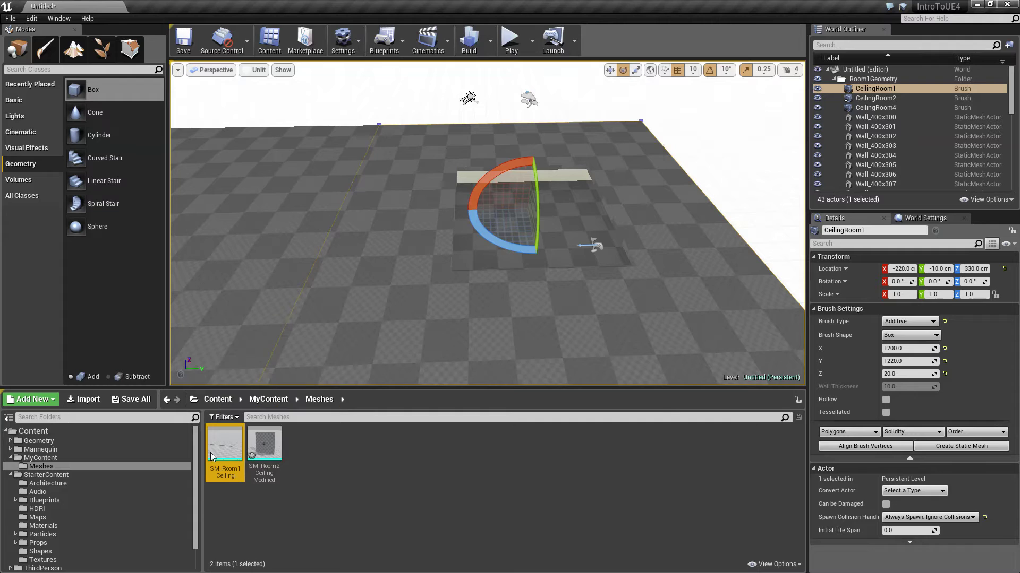
key(Delete)
click(450, 465)
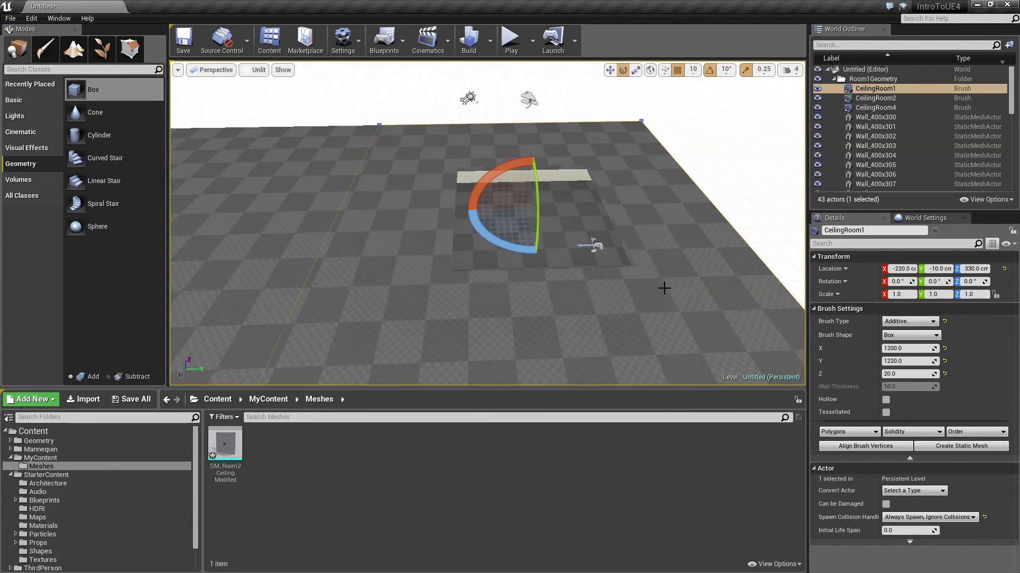
Step: Examine which brushes form the first room's ceiling, checking CeilingRoom1, CeilingRoom4 and the subtractive Box Brush at the opening
click(670, 220)
click(658, 225)
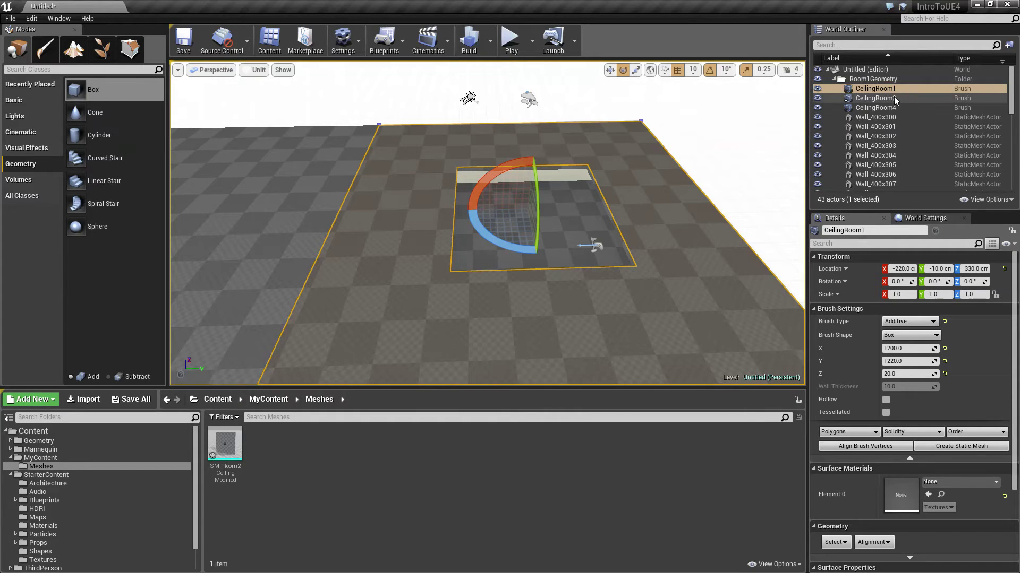
click(875, 107)
key(f)
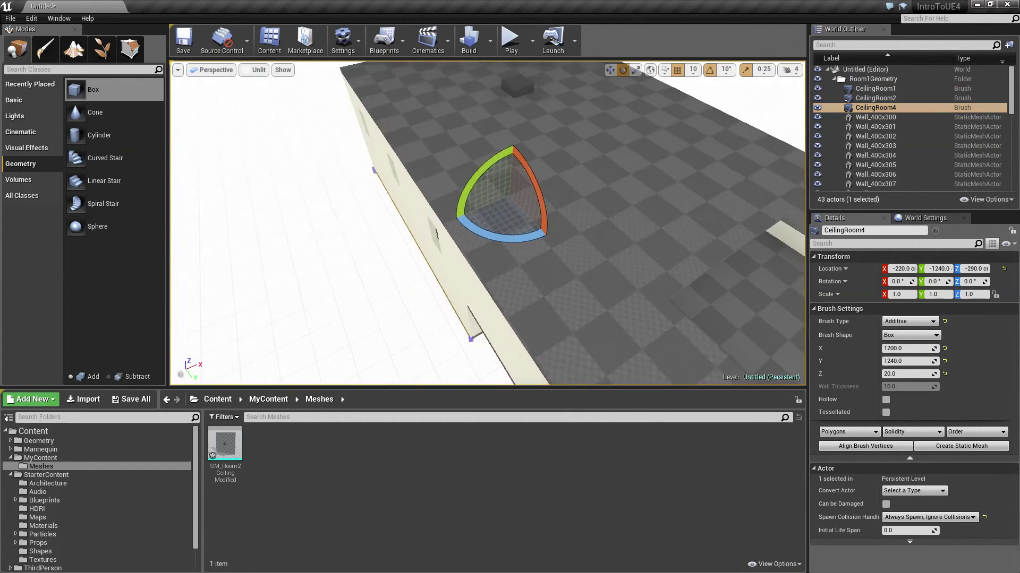
right_drag(655, 242, 678, 268)
click(738, 226)
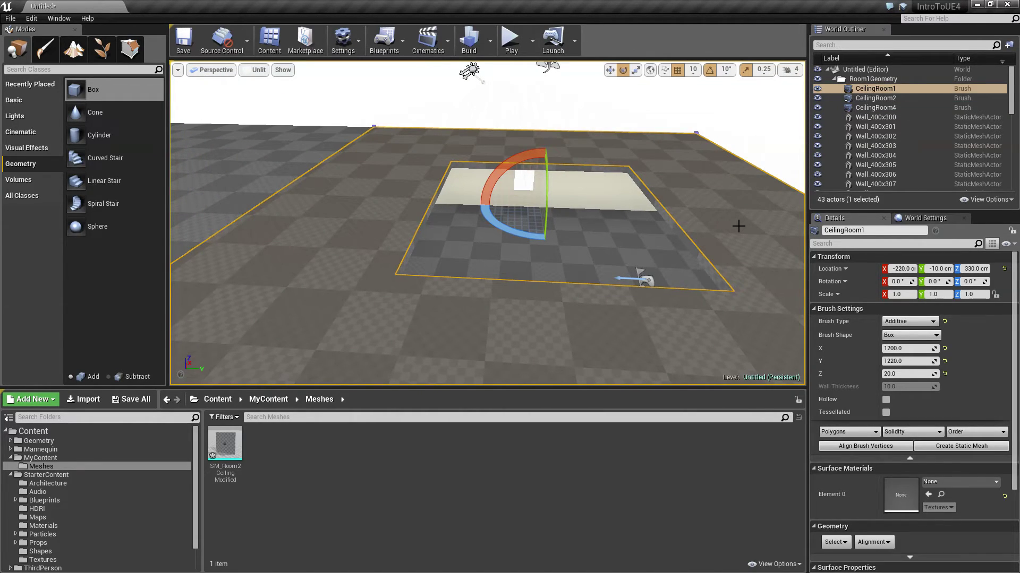
alt+drag(735, 209, 717, 225)
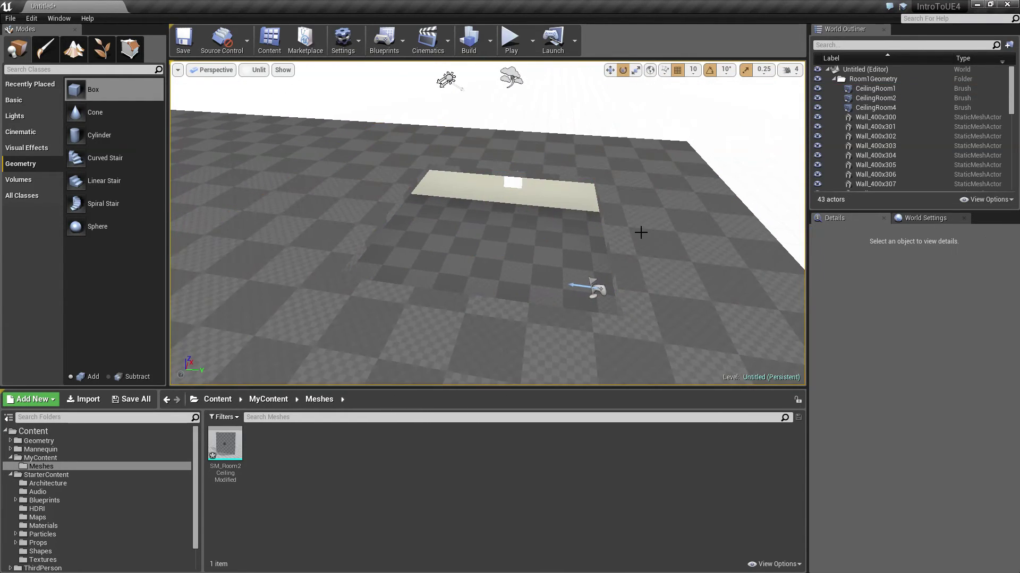
click(647, 178)
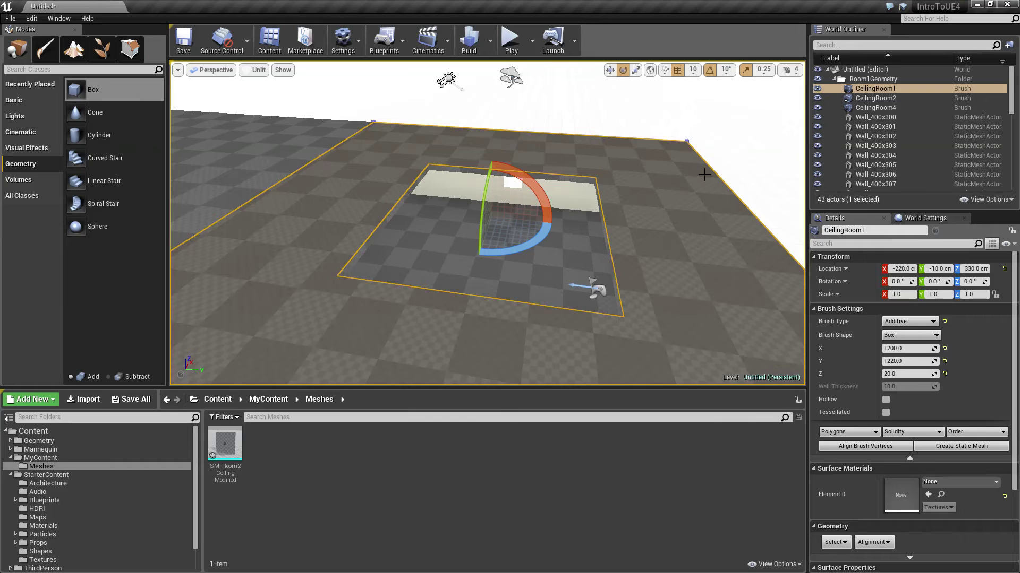
click(584, 186)
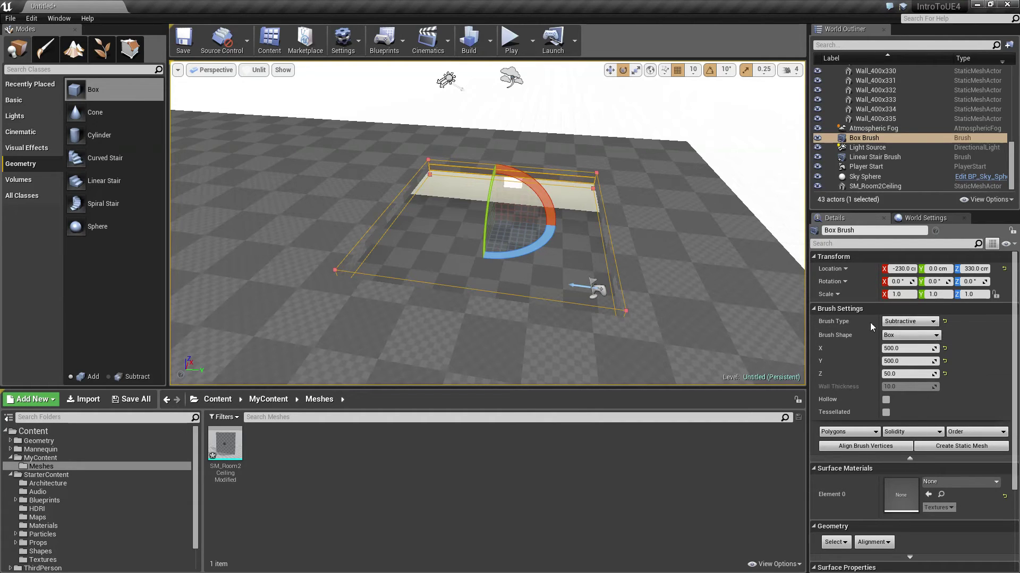
drag(712, 261, 743, 286)
mouse_move(604, 231)
right_down()
mouse_move(586, 232)
mouse_move(604, 231)
right_up()
Step: Convert the CeilingRoom1 brush and the subtractive Box Brush together into a static mesh named SM_Room1Ceiling in MyContent/Meshes
click(592, 208)
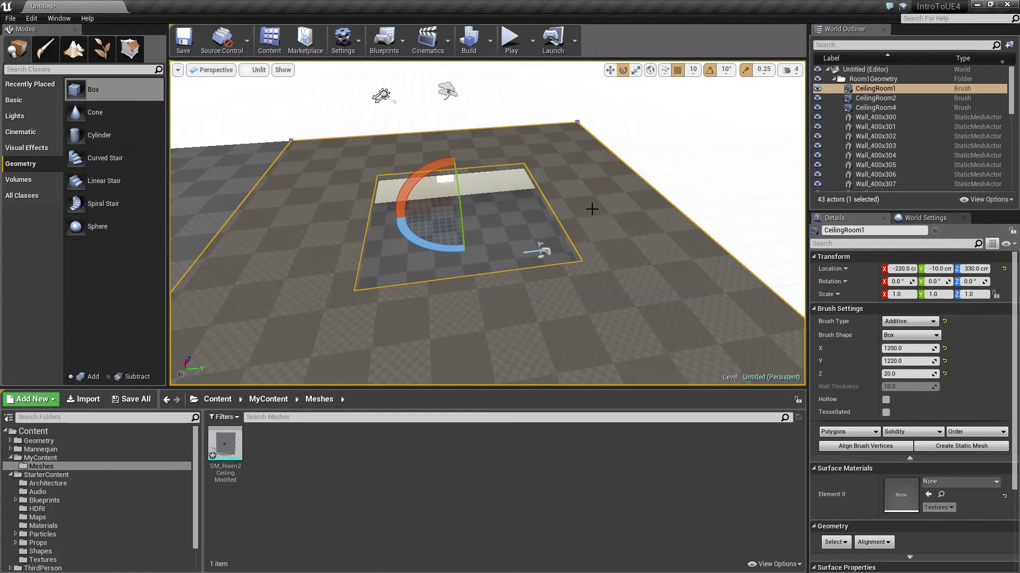
ctrl+click(543, 202)
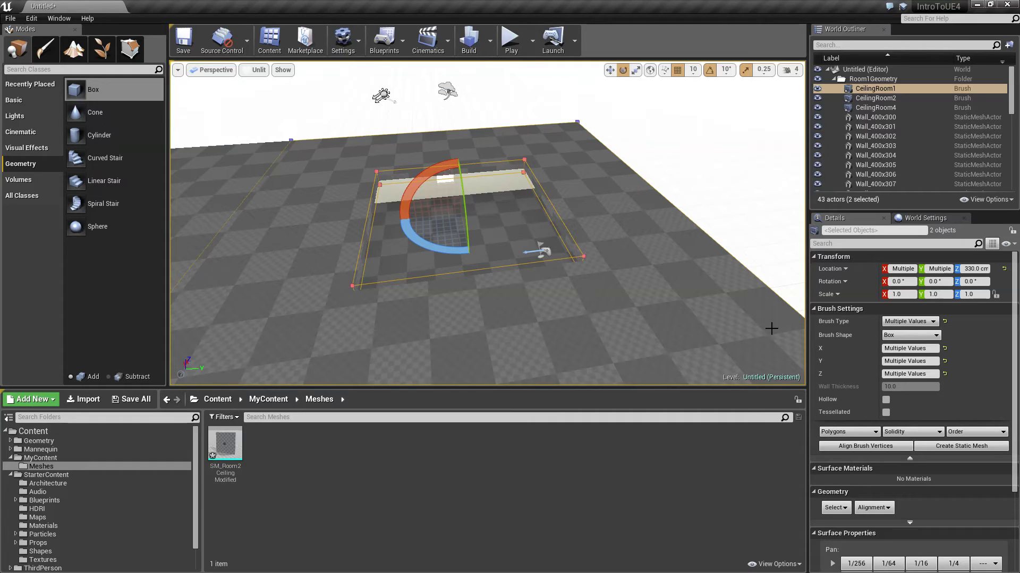
click(961, 446)
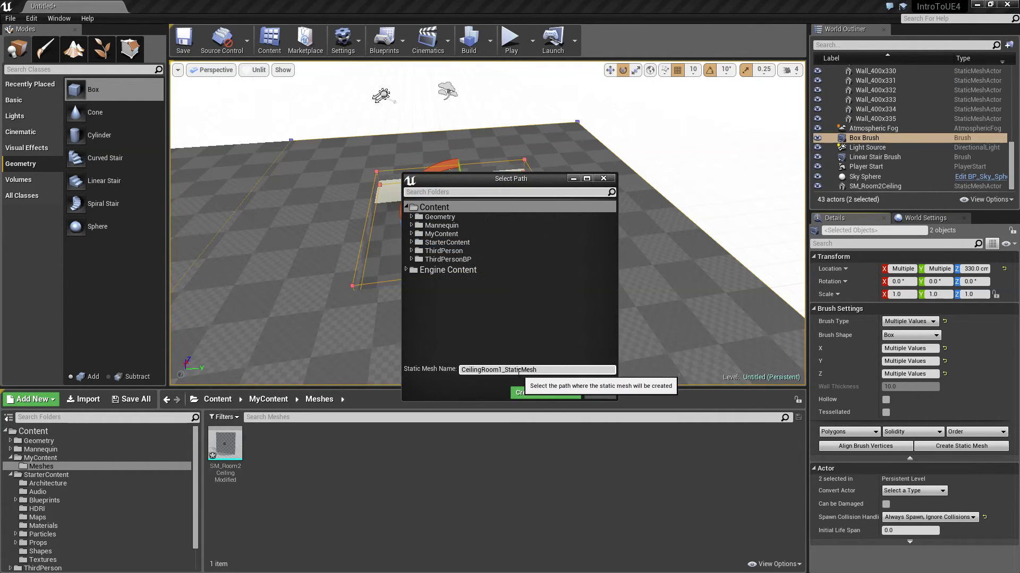
double_click(440, 235)
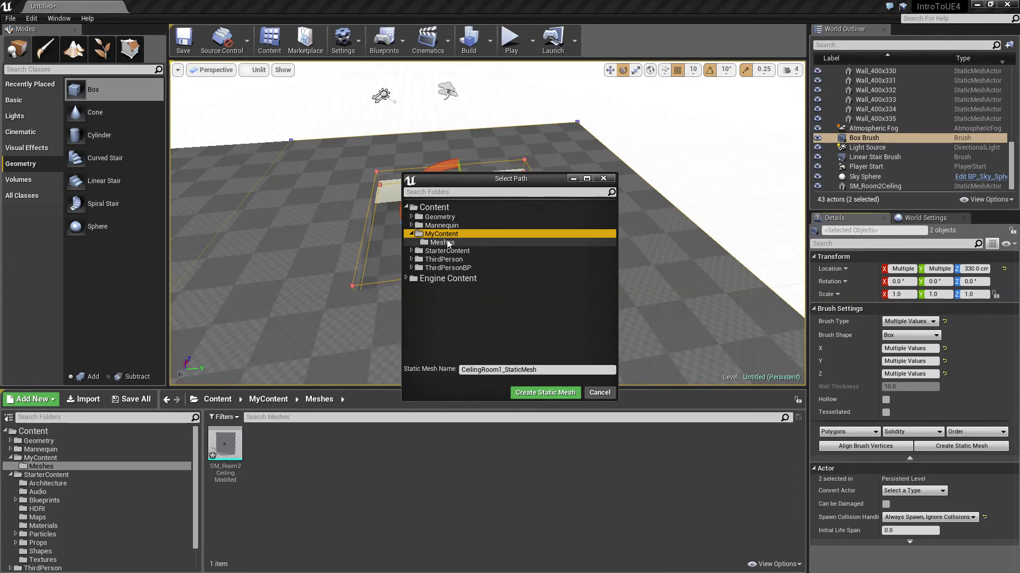
click(442, 242)
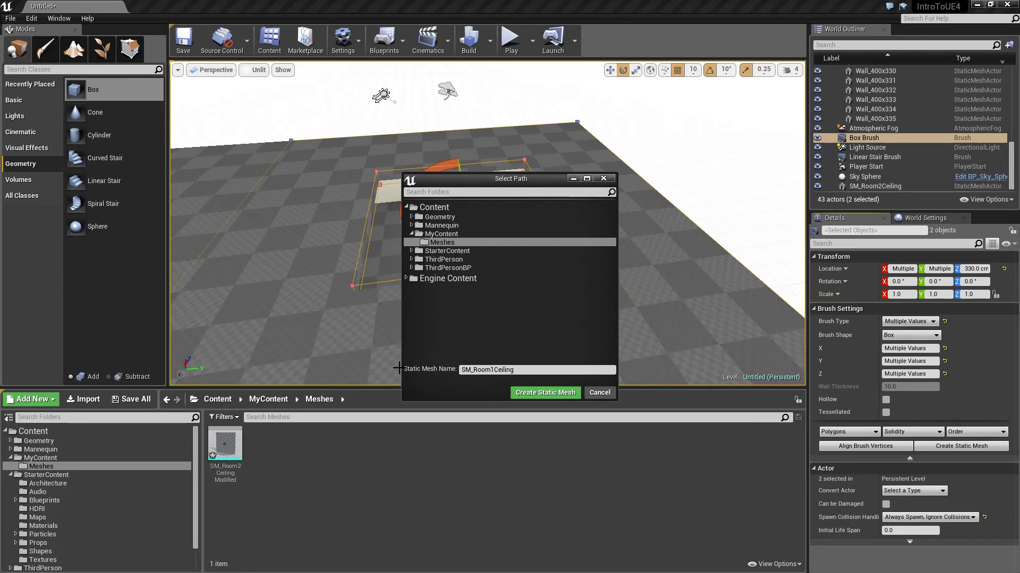
click(527, 394)
key(Escape)
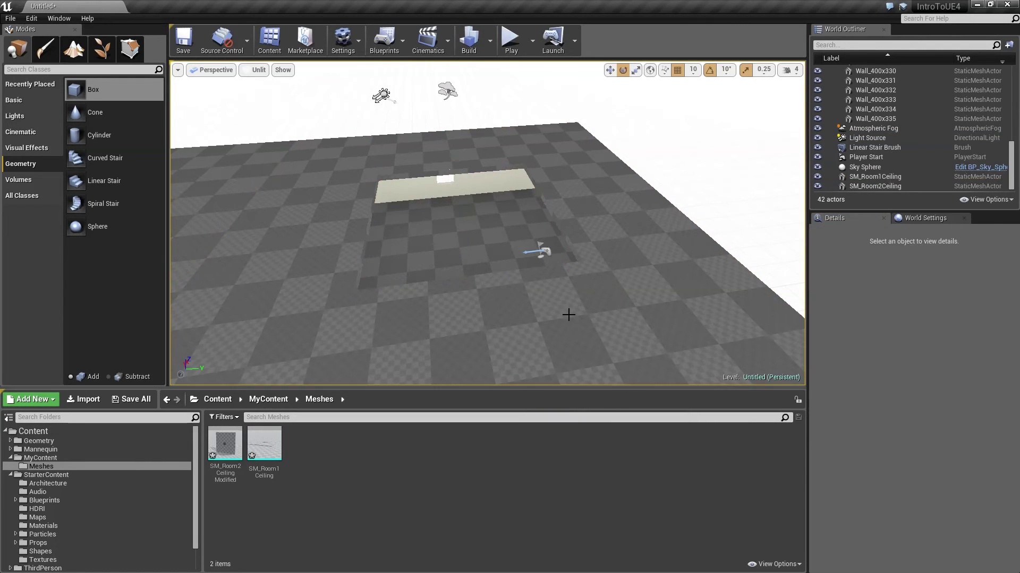
Step: Select the converted SM_Room1Ceiling in the level and check its cut-out opening from several angles
click(264, 443)
click(580, 289)
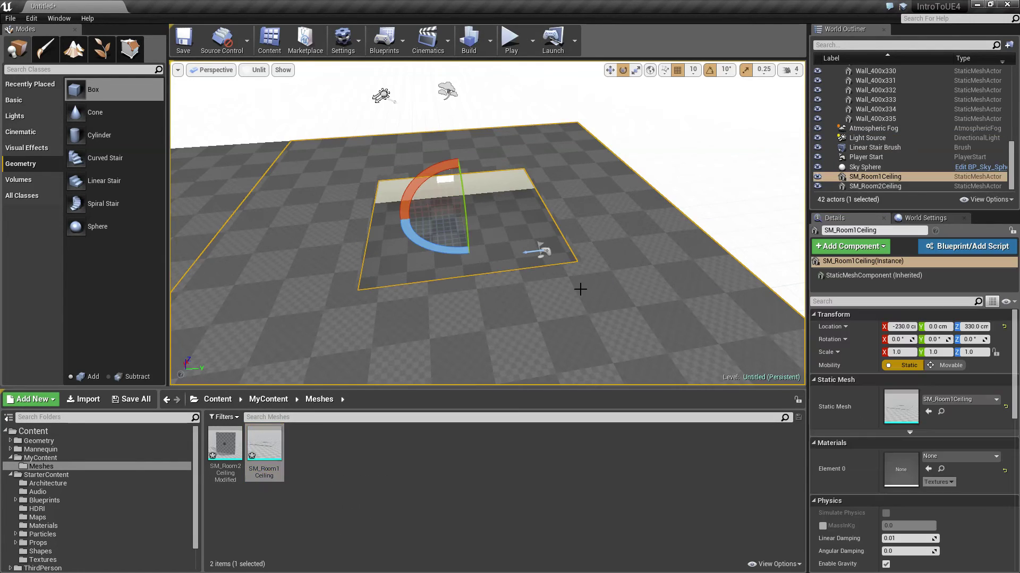
right_drag(648, 264, 642, 264)
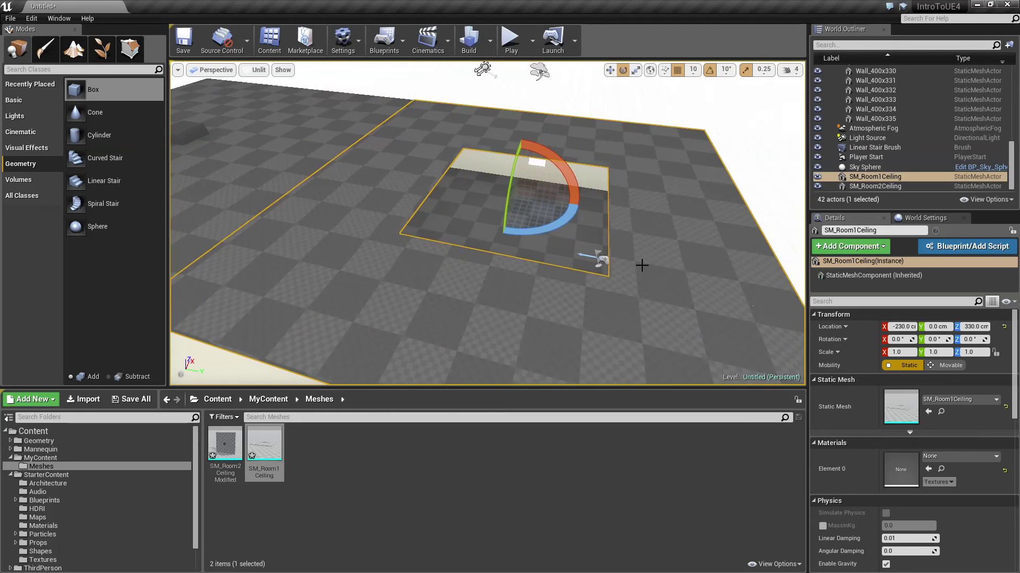
click(494, 221)
right_drag(494, 221, 590, 298)
click(446, 314)
Step: Convert the first room's floor brush, CeilingRoom2, into a static mesh named SM_Room1Floor in MyContent/Meshes
scroll(575, 302, up, 3)
scroll(459, 250, up, 10)
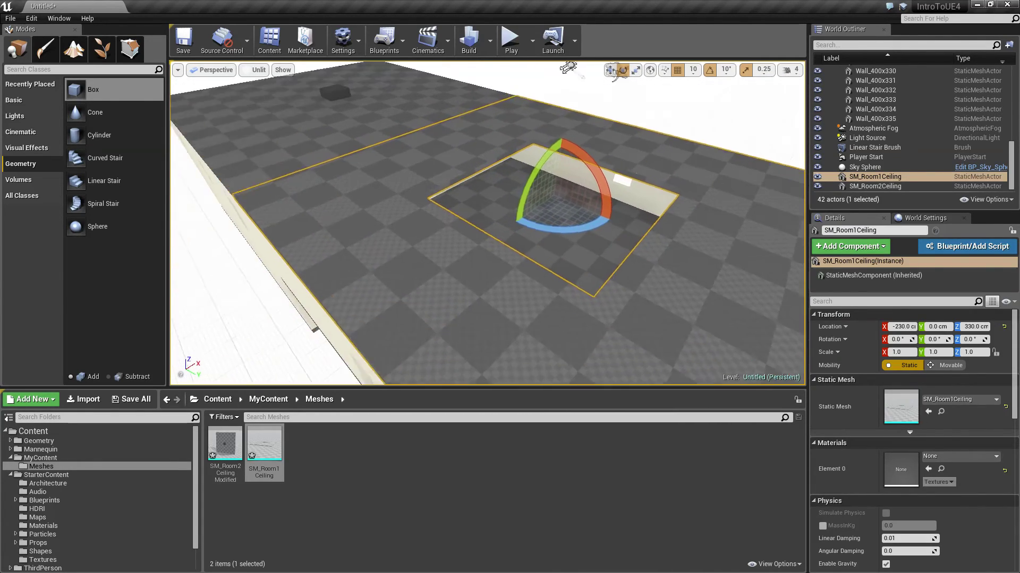
click(458, 250)
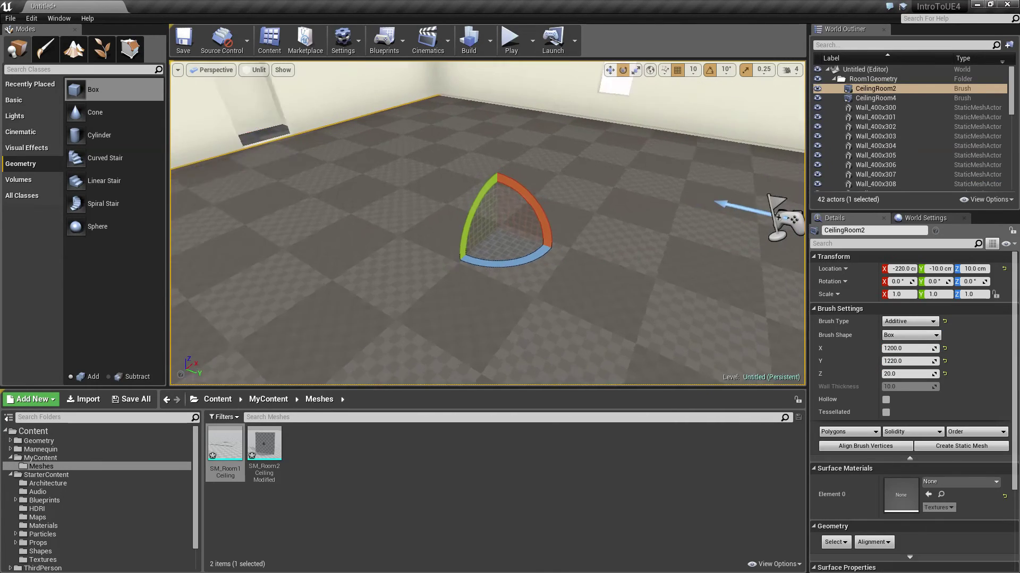
right_drag(459, 250, 459, 250)
click(961, 446)
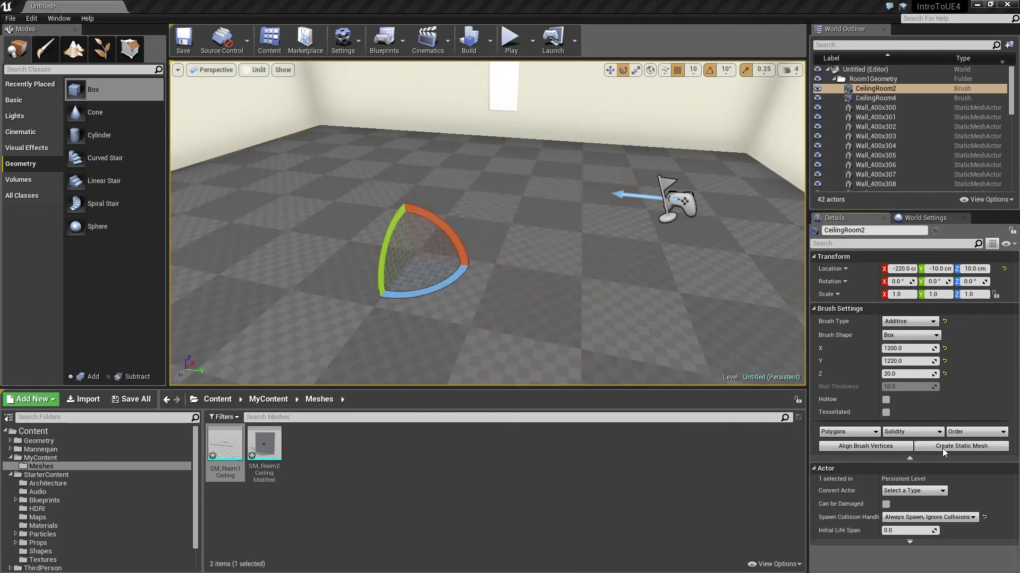
double_click(441, 234)
click(442, 242)
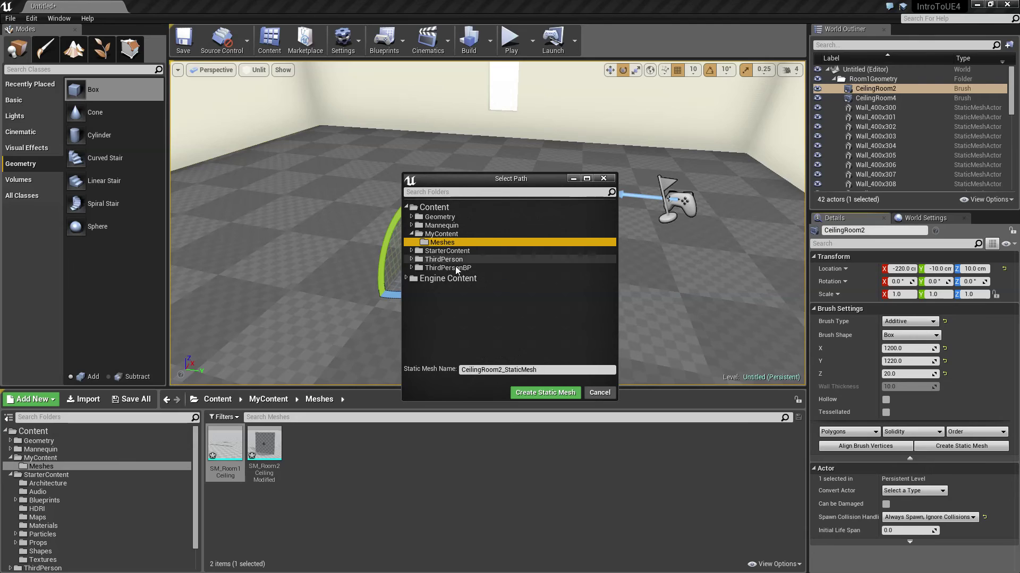
click(542, 370)
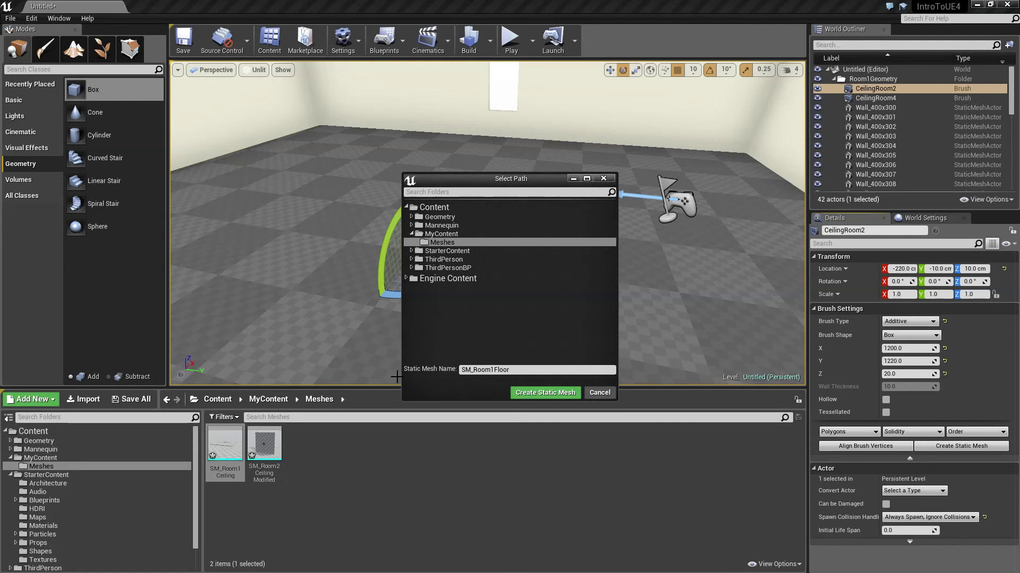
click(541, 393)
Step: Convert the second room's floor brush, CeilingRoom4, into a static mesh named SM_Room2Floor in MyContent/Meshes
mouse_move(558, 369)
right_down()
mouse_move(509, 361)
mouse_move(542, 372)
right_up()
click(689, 239)
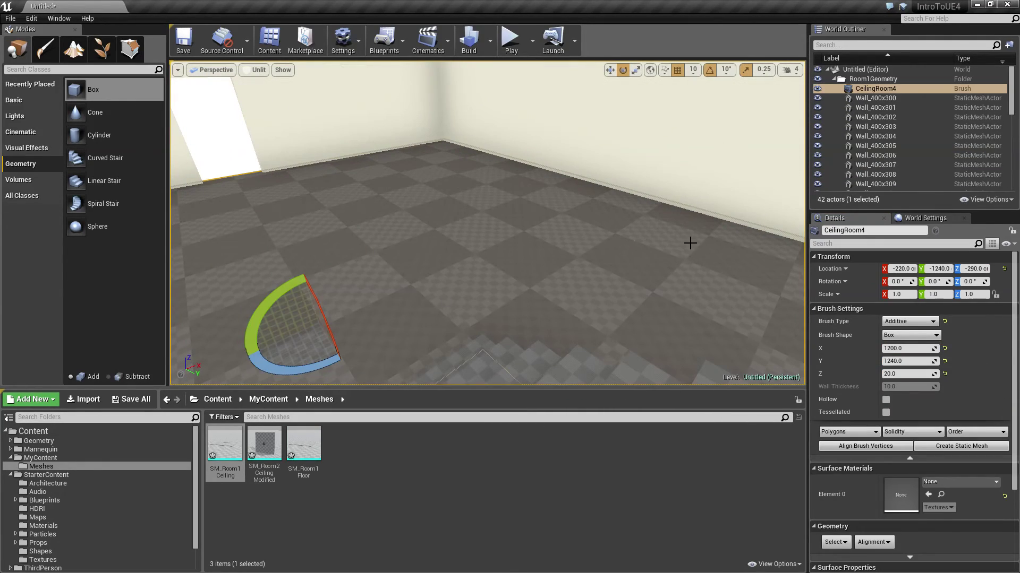
click(962, 446)
double_click(441, 233)
click(442, 243)
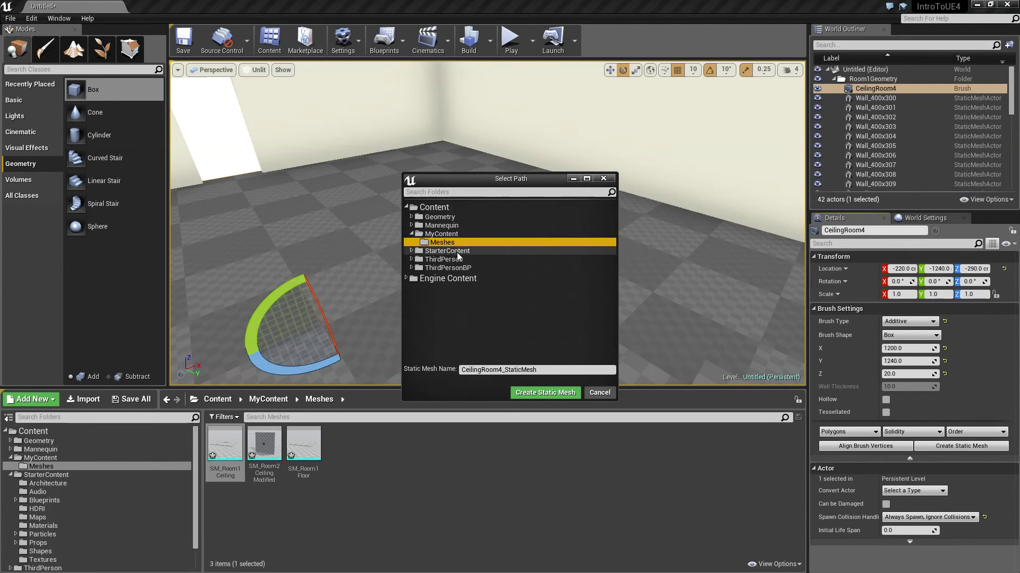
click(559, 371)
text(SM_)
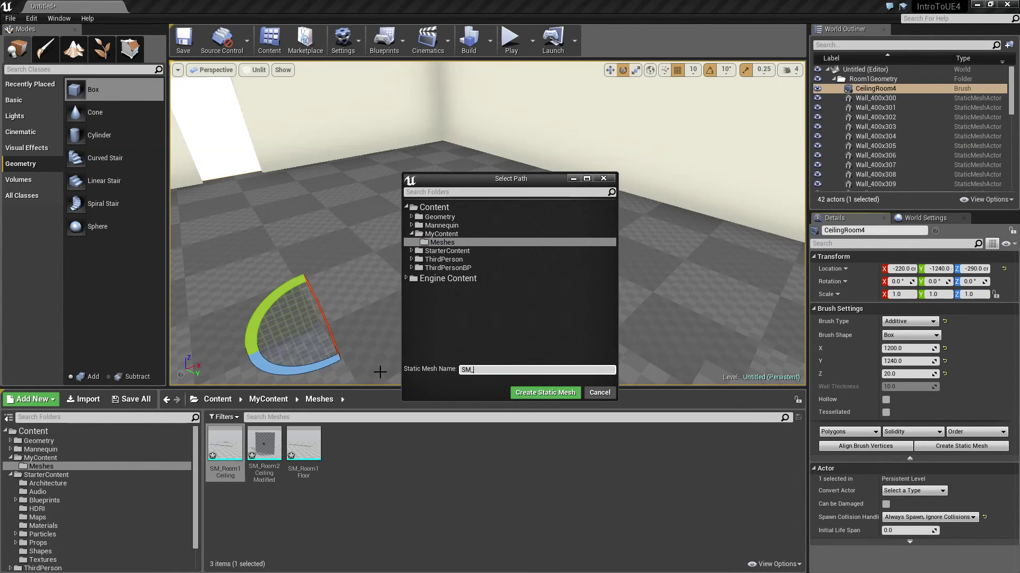
text(Room2Floor)
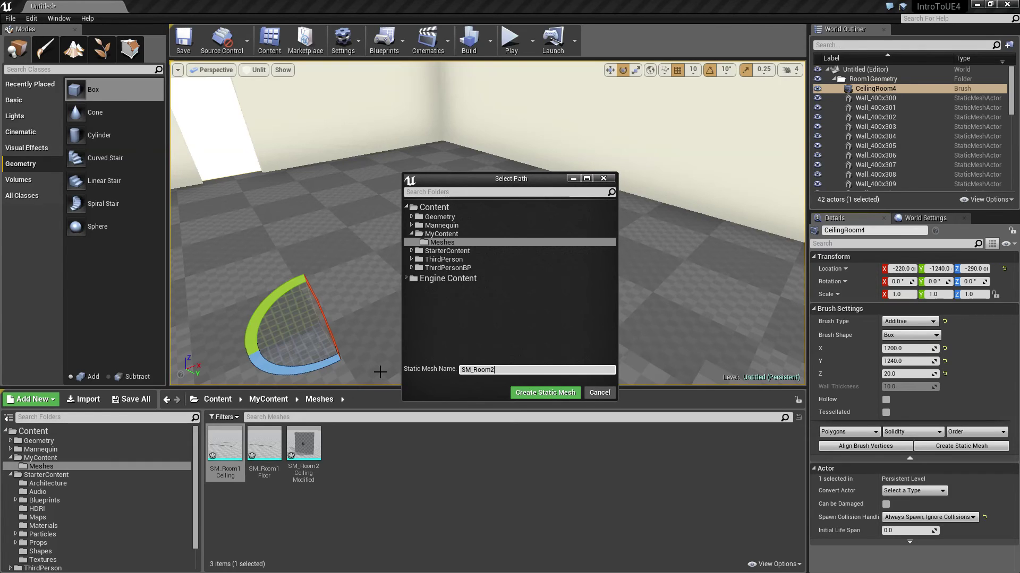
click(535, 393)
scroll(997, 111, down, 5)
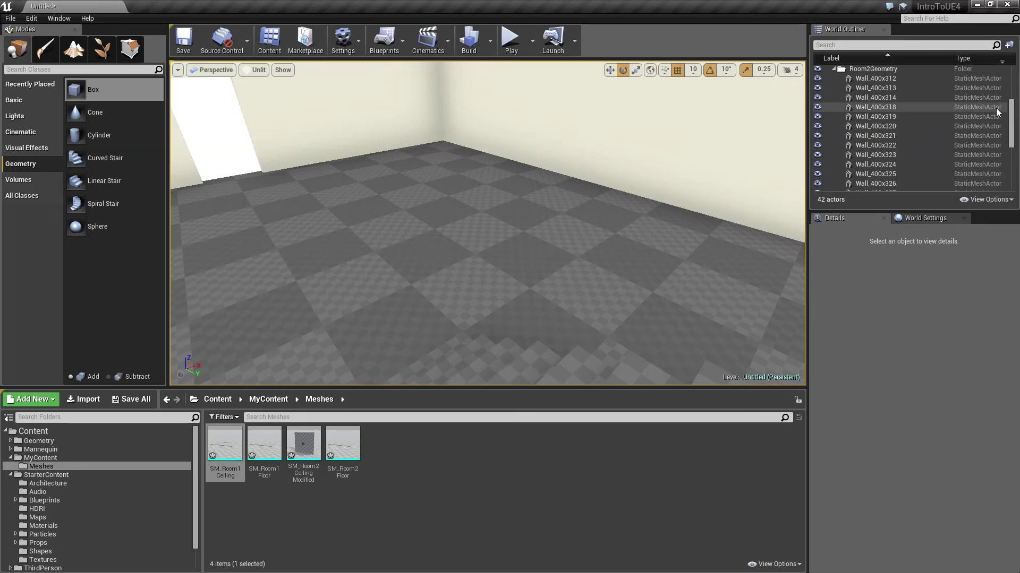
Step: Filter the level's actors by "brush", then select the Linear Stair Brush and focus the view on it
drag(1011, 115, 1012, 82)
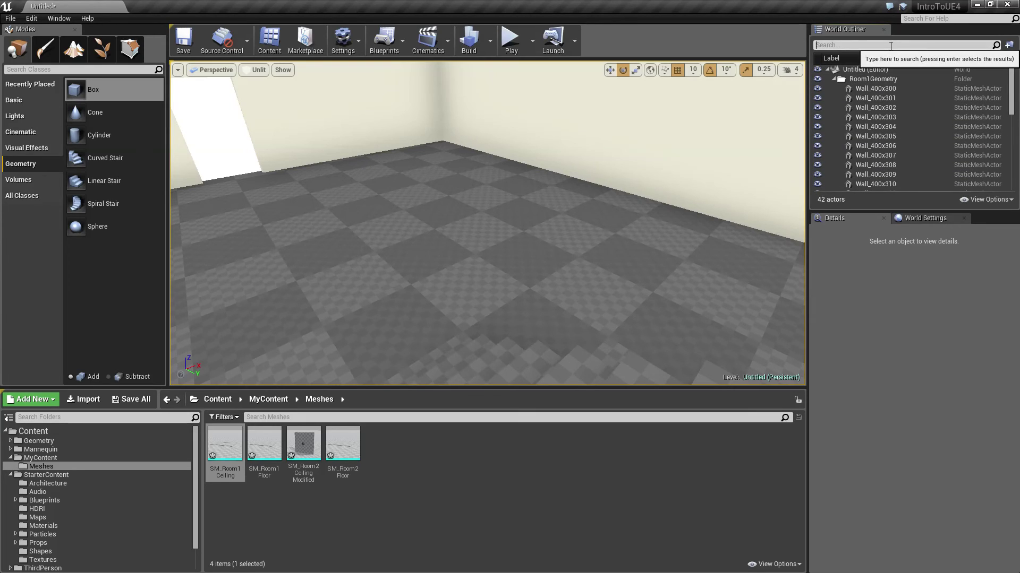
click(839, 44)
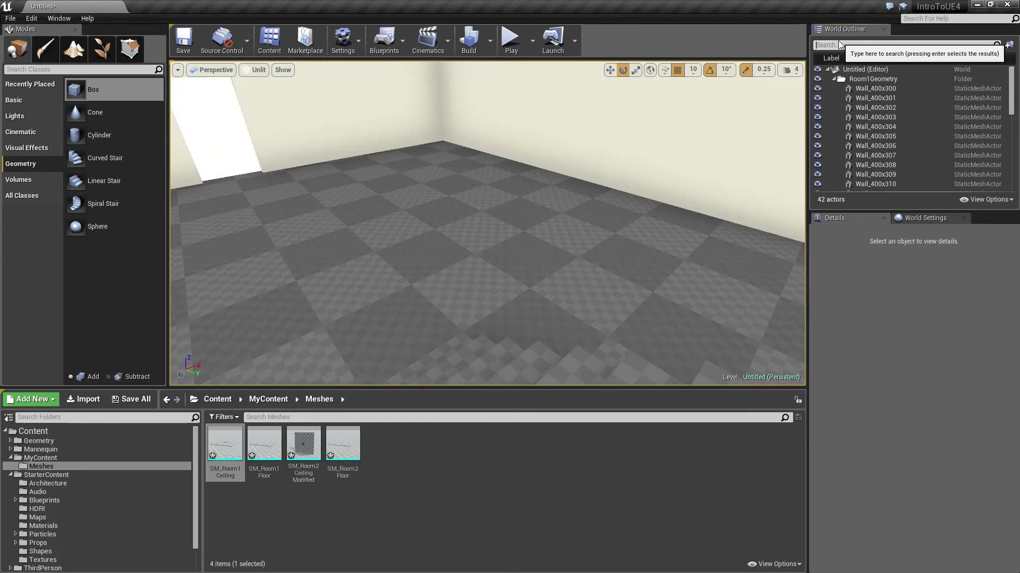
text(brush)
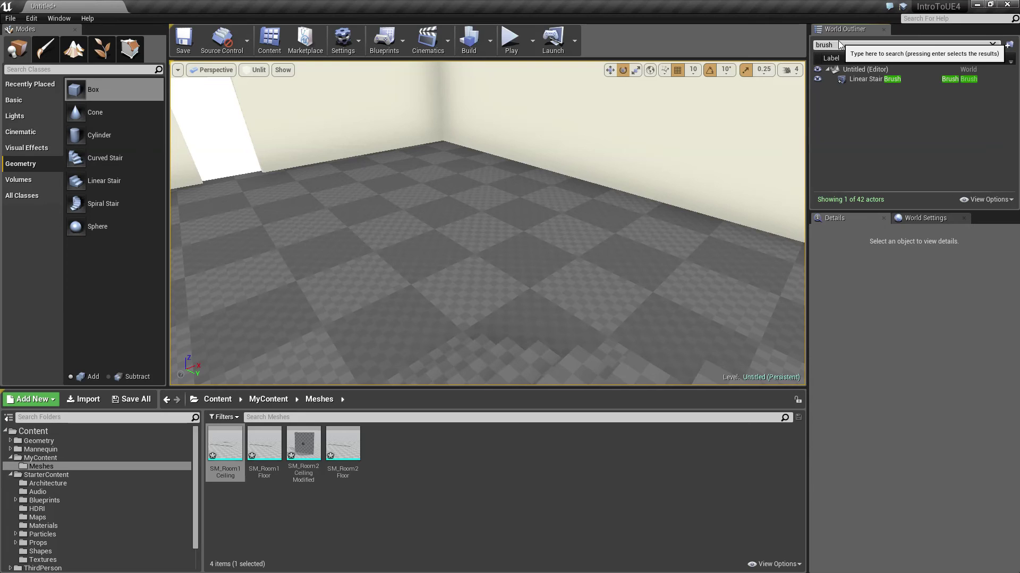
click(865, 80)
key(f)
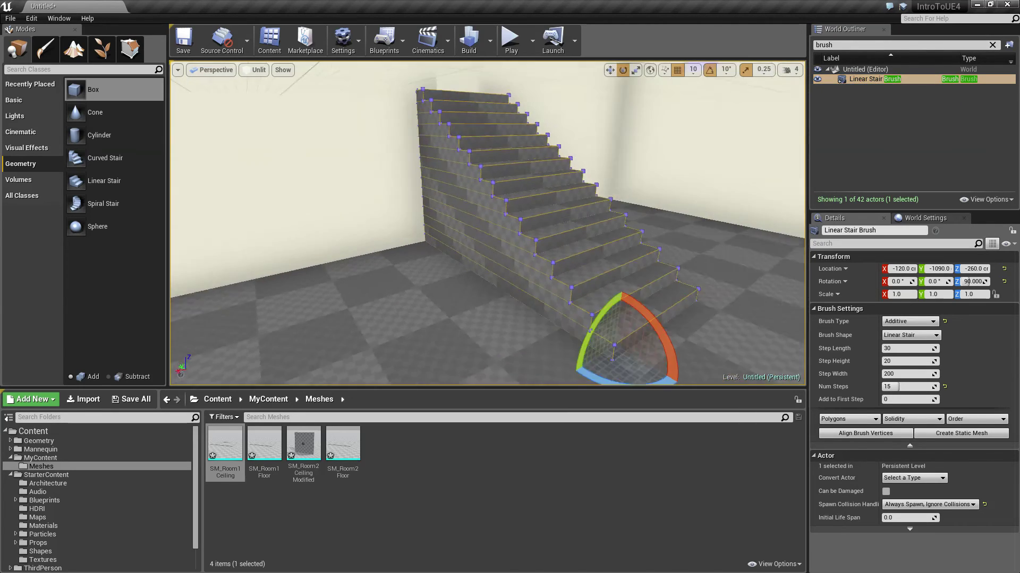
alt+drag(446, 245, 446, 245)
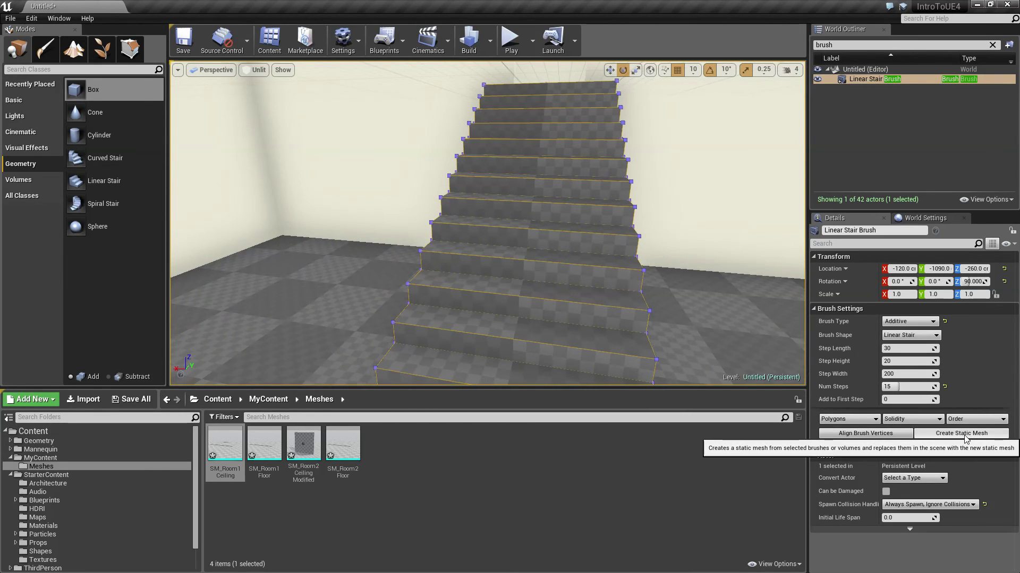
Step: Convert the Linear Stair Brush into a static mesh named SM_Stairs in MyContent/Meshes and clear the actor filter
click(972, 433)
double_click(451, 234)
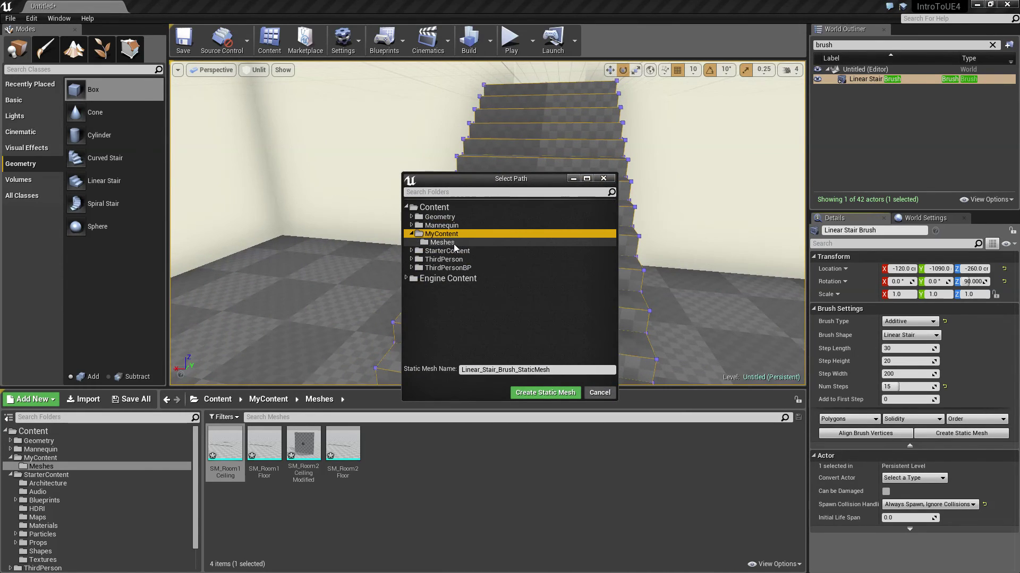
click(442, 242)
click(510, 370)
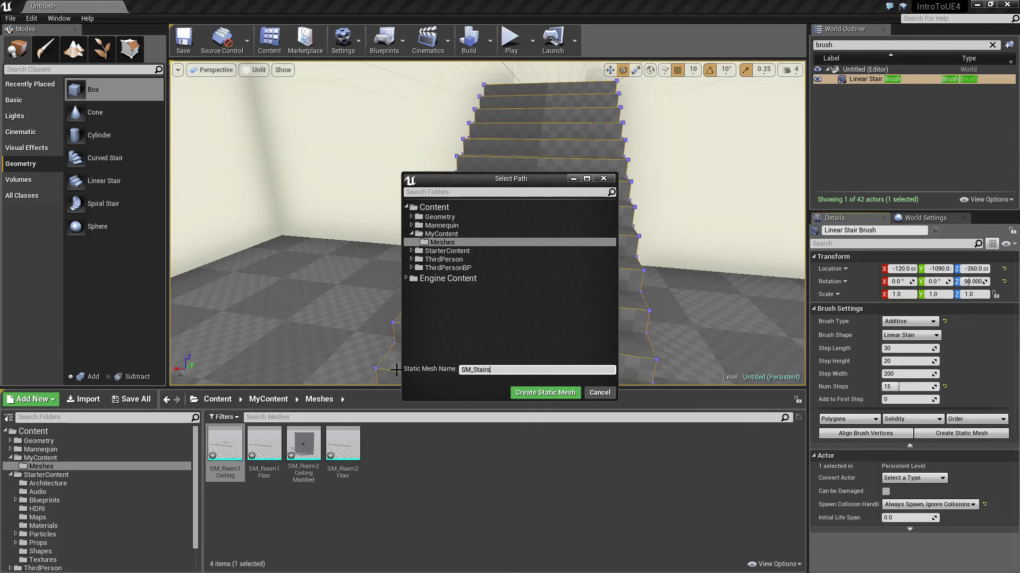
text(SM_Stairs)
click(545, 392)
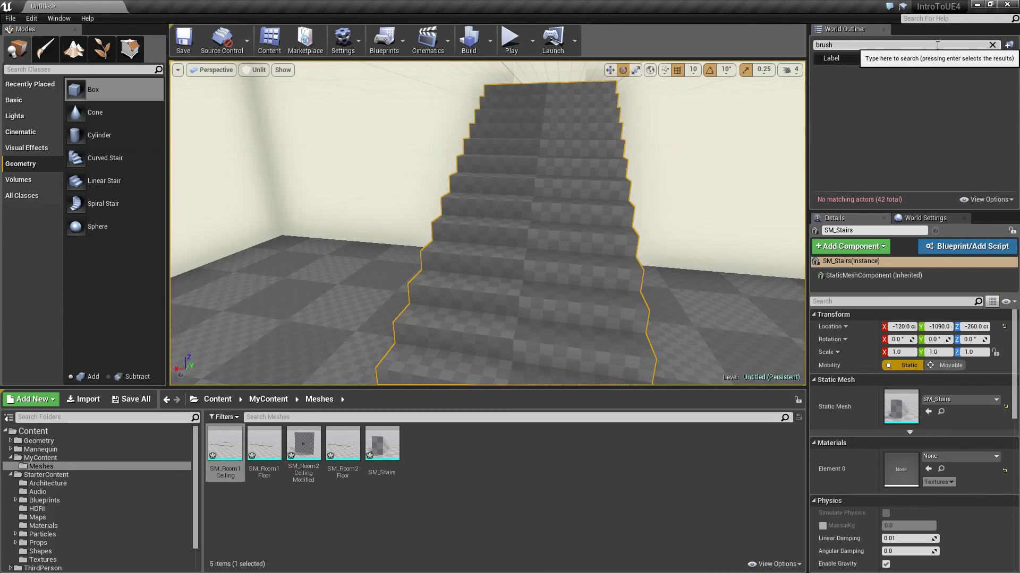
click(992, 44)
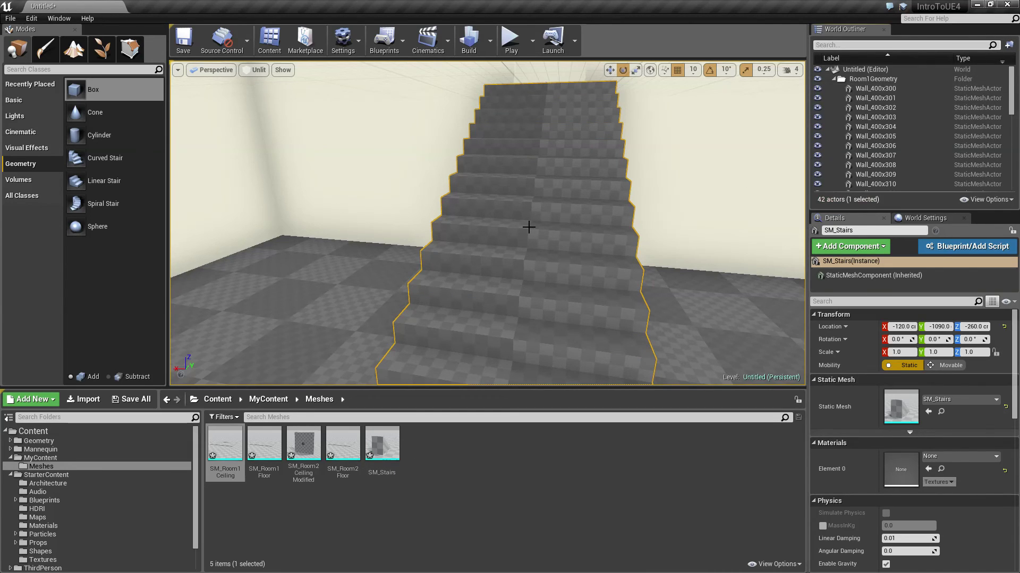
Step: Switch the viewport from Unlit to Lit shading and view the whole building from outside
drag(531, 223, 554, 256)
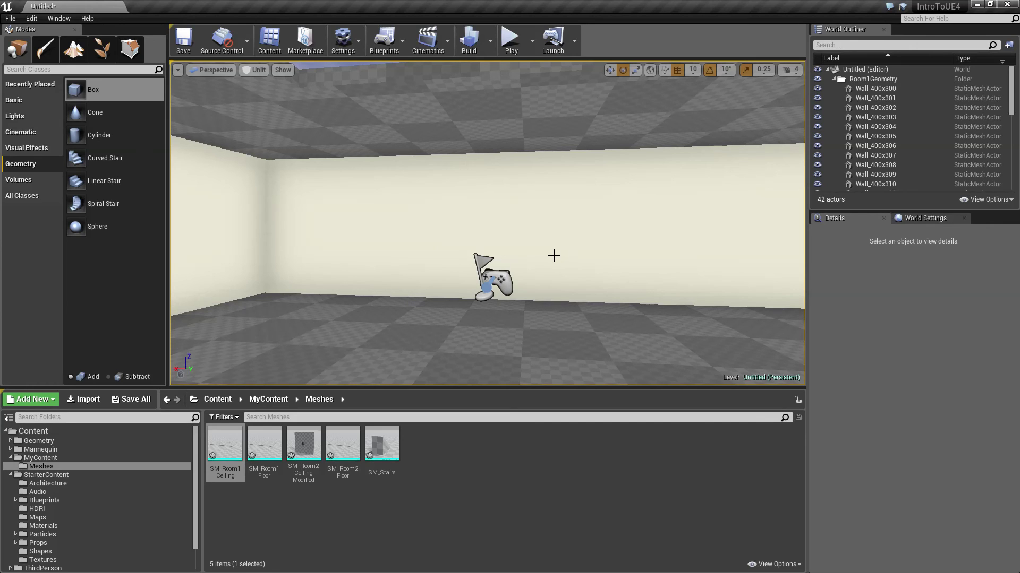
drag(656, 267, 653, 268)
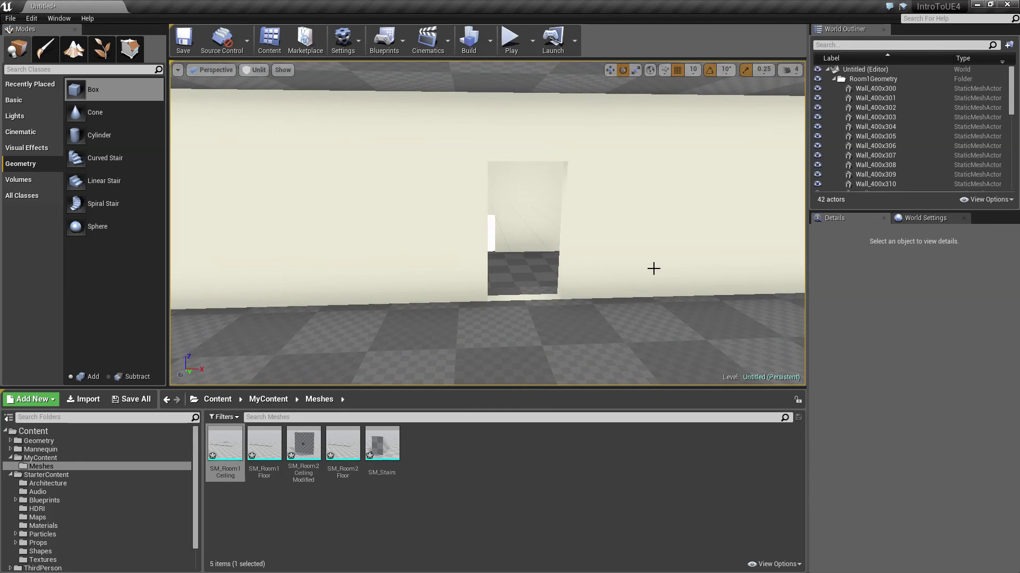
click(259, 70)
click(260, 95)
drag(668, 269, 641, 273)
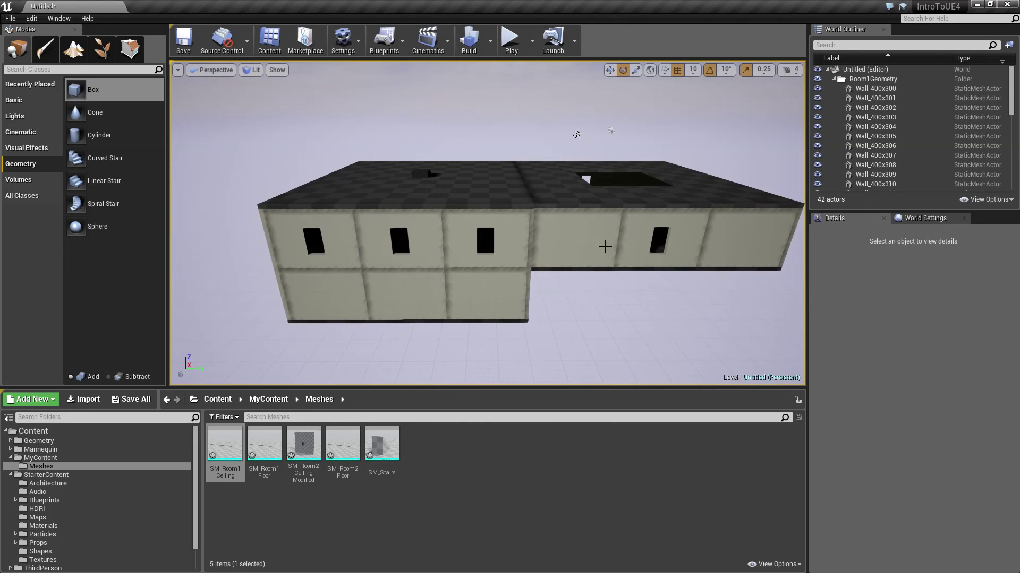
Step: Select SM_Room1Ceiling and SM_Room2Ceiling in turn and examine the lit ceilings from above and from inside the second room
click(568, 189)
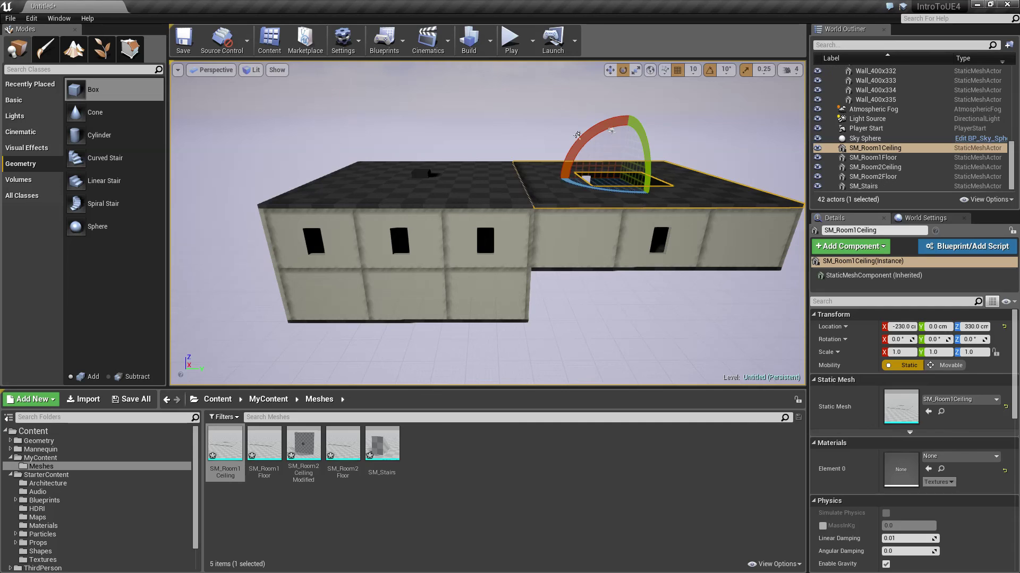
drag(568, 189, 568, 189)
drag(504, 165, 648, 115)
click(473, 207)
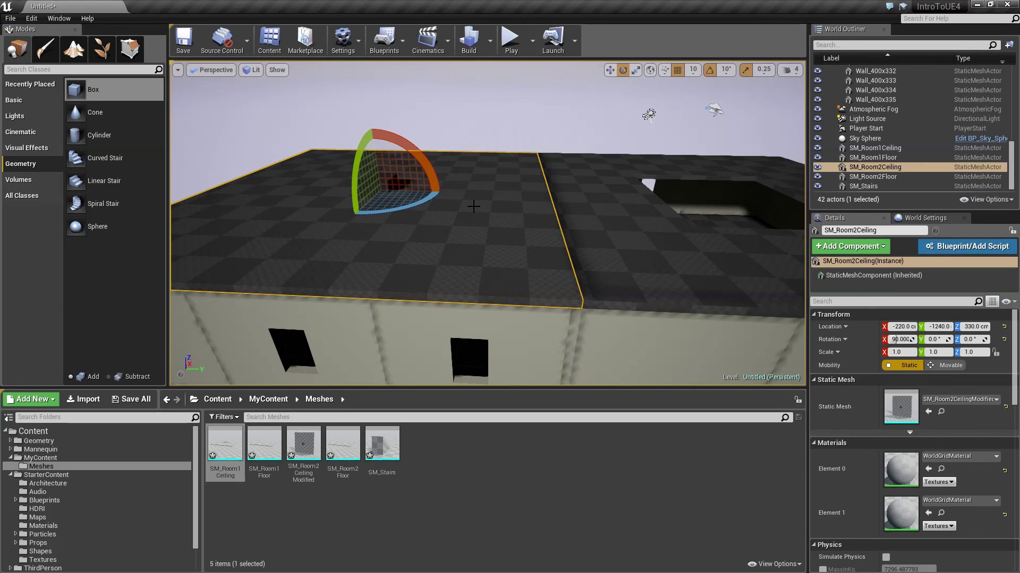
right_drag(504, 226, 520, 236)
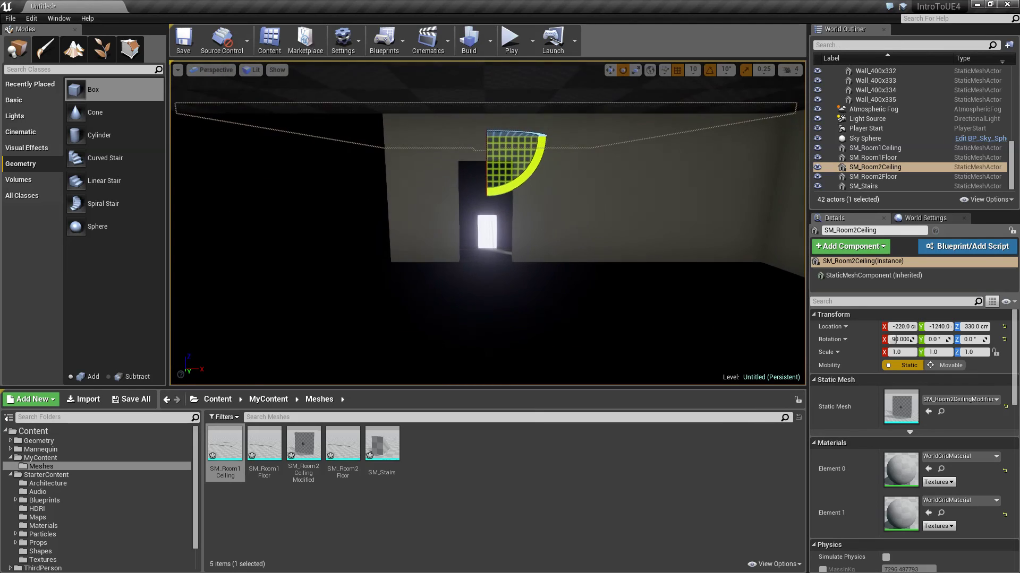